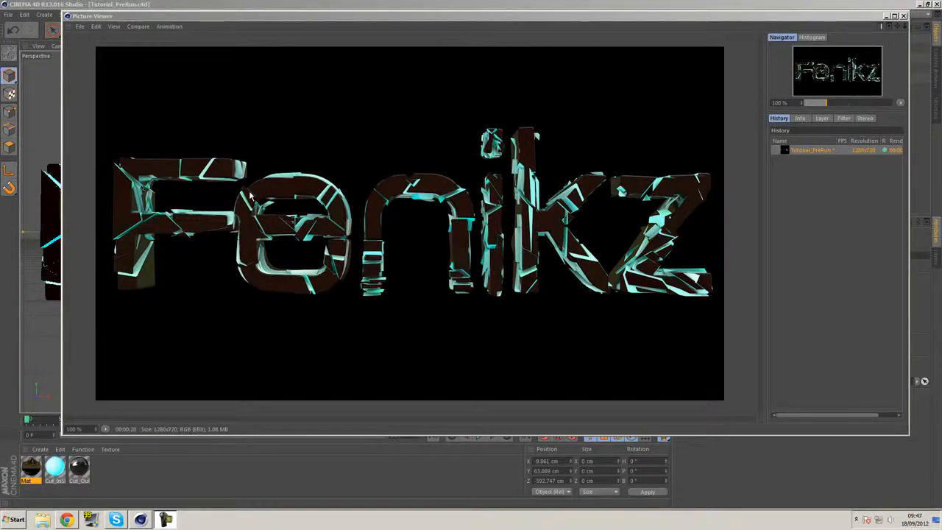
# Close the finished render, leave the camera view and examine the shattered Fenikz text and scene lights from several angles
pyautogui.click(903, 16)
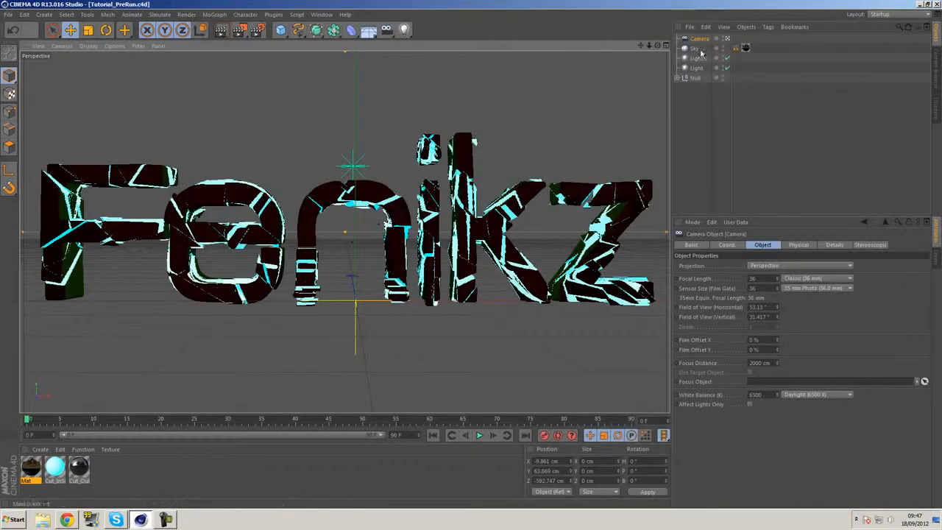
pyautogui.click(729, 39)
pyautogui.keyDown('alt'); pyautogui.moveTo(271, 193); pyautogui.dragTo(309, 217); pyautogui.keyUp('alt')
pyautogui.keyDown('alt'); pyautogui.moveTo(343, 180); pyautogui.dragTo(392, 143, button='middle'); pyautogui.keyUp('alt')
pyautogui.keyDown('alt'); pyautogui.moveTo(391, 144); pyautogui.dragTo(497, 153); pyautogui.keyUp('alt')
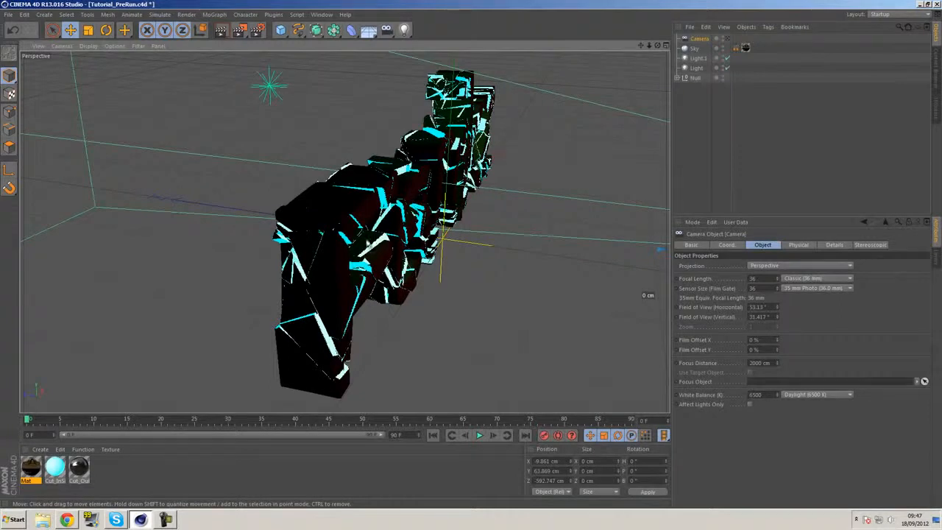
pyautogui.keyDown('alt'); pyautogui.moveTo(491, 272); pyautogui.dragTo(351, 218); pyautogui.keyUp('alt')
pyautogui.keyDown('alt'); pyautogui.moveTo(486, 156); pyautogui.dragTo(434, 290, button='middle'); pyautogui.keyUp('alt')
pyautogui.keyDown('alt'); pyautogui.moveTo(434, 291); pyautogui.dragTo(505, 281, button='right'); pyautogui.keyUp('alt')
pyautogui.keyDown('alt'); pyautogui.moveTo(309, 230); pyautogui.dragTo(354, 227, button='right'); pyautogui.keyUp('alt')
pyautogui.keyDown('alt'); pyautogui.moveTo(353, 226); pyautogui.dragTo(421, 210); pyautogui.keyUp('alt')
pyautogui.scroll(-8, 421, 211)
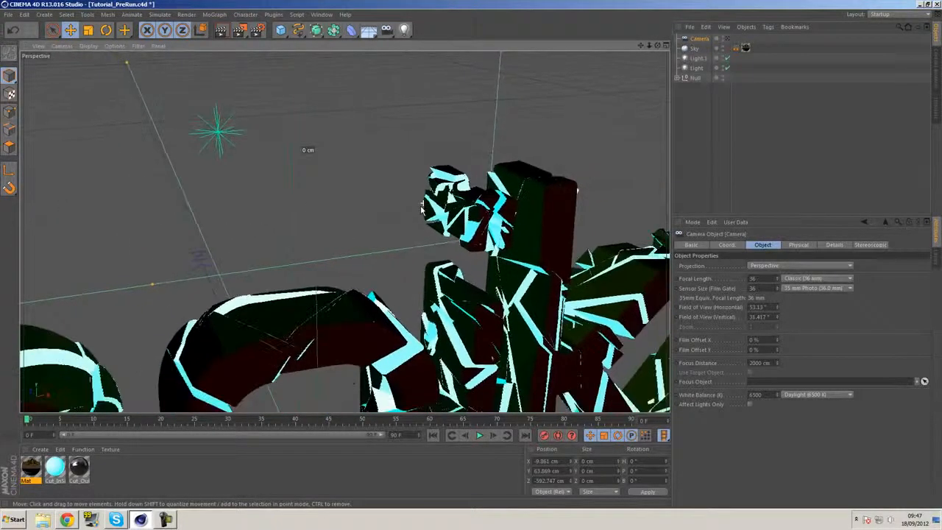
pyautogui.scroll(-8, 421, 211)
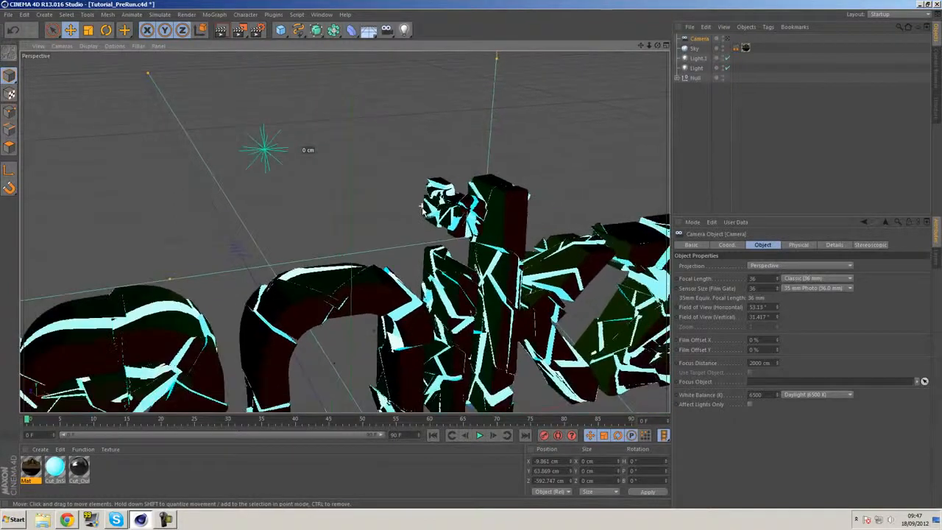
pyautogui.scroll(-8, 420, 219)
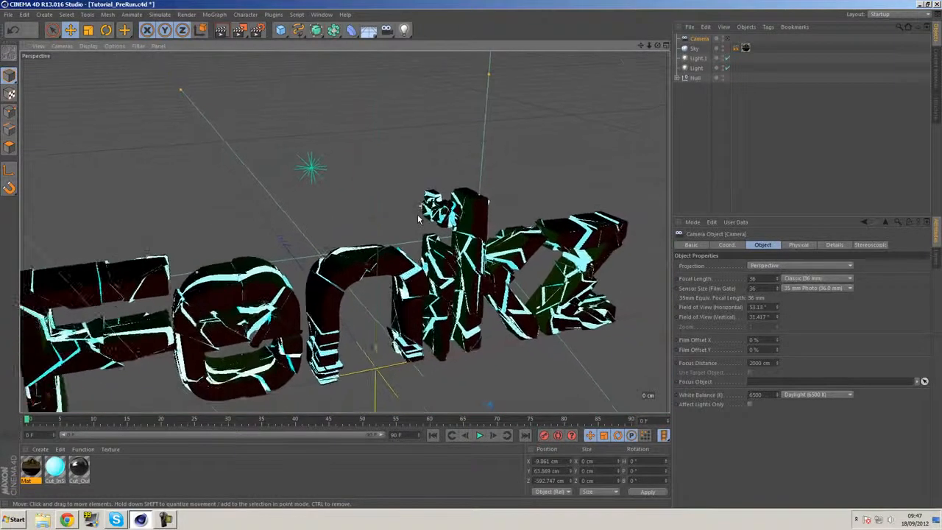
pyautogui.keyDown('alt'); pyautogui.moveTo(418, 256); pyautogui.dragTo(444, 208, button='middle'); pyautogui.keyUp('alt')
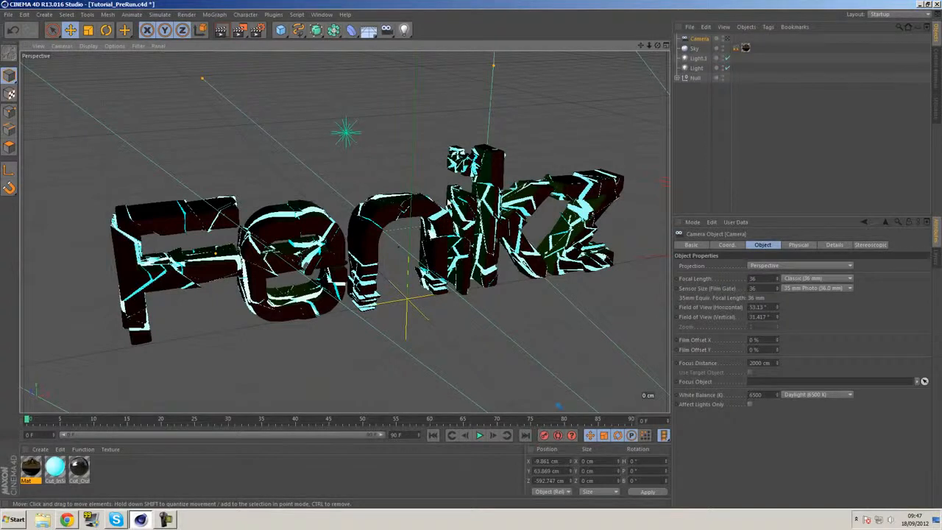
pyautogui.keyDown('alt'); pyautogui.moveTo(475, 158); pyautogui.dragTo(421, 152, button='middle'); pyautogui.keyUp('alt')
pyautogui.scroll(-1, 424, 149)
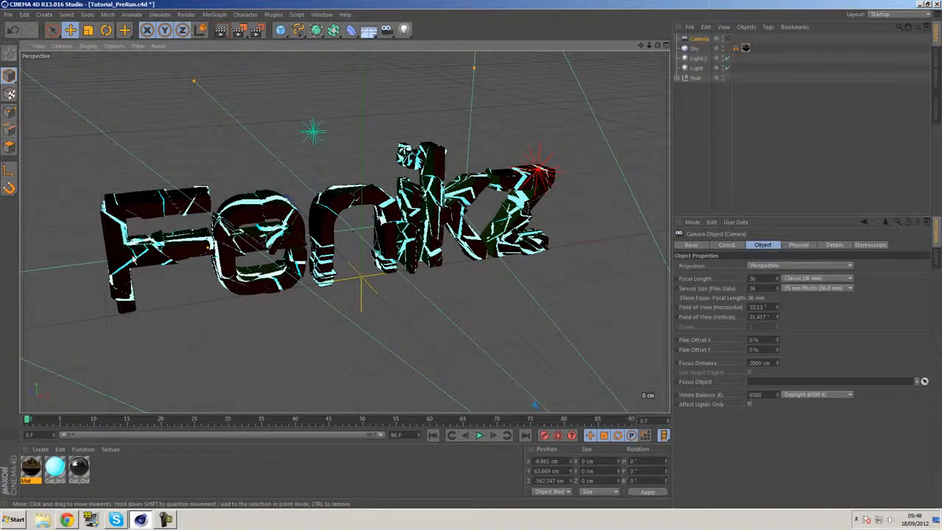
# Inspect the Sky's texture tag, and switch to Chrome to review the Thrausi plugin's requirements and download options
pyautogui.click(746, 49)
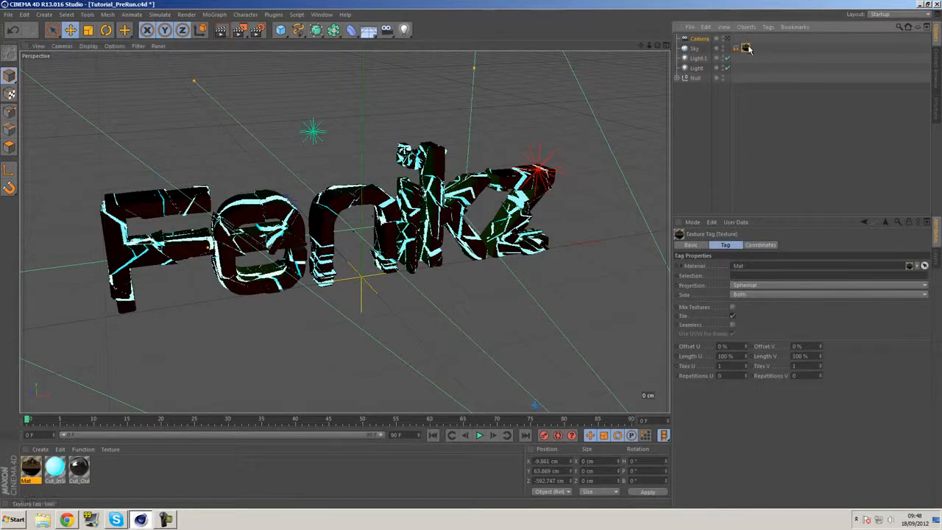
pyautogui.click(67, 520)
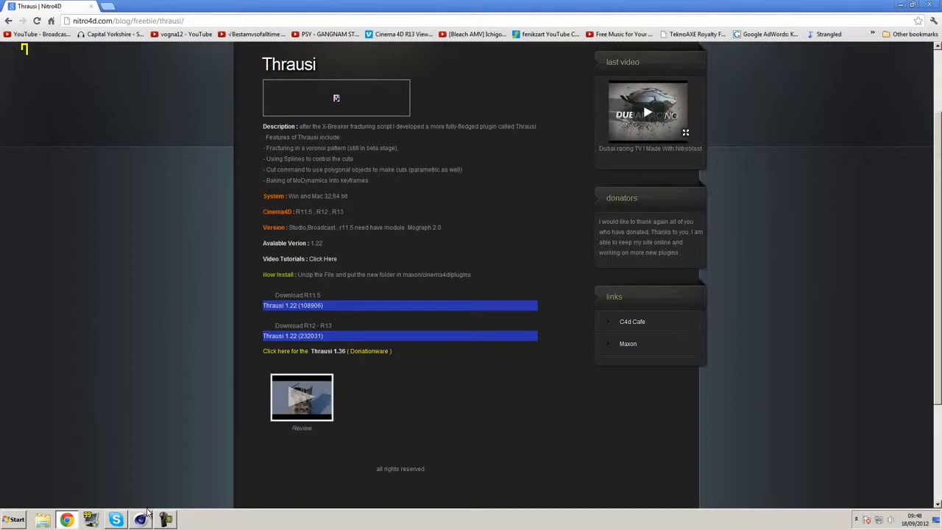
pyautogui.moveTo(147, 521)
pyautogui.scroll(2, 383, 235)
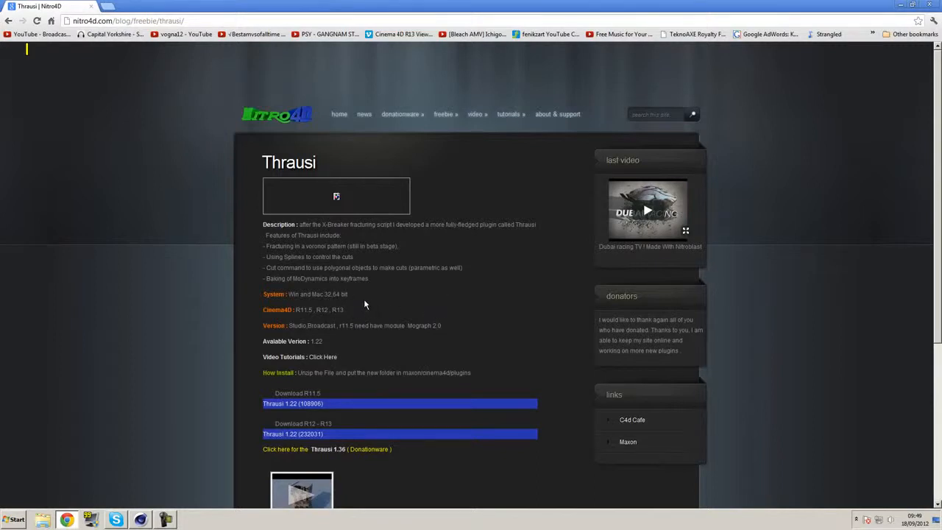
pyautogui.scroll(-3, 363, 303)
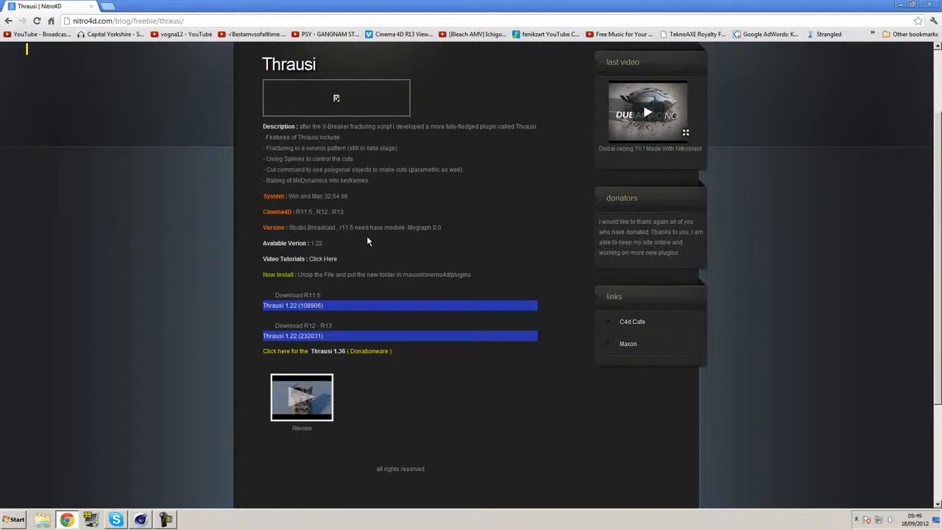
# Switch back to Cinema 4D and create a new empty project
pyautogui.click(139, 521)
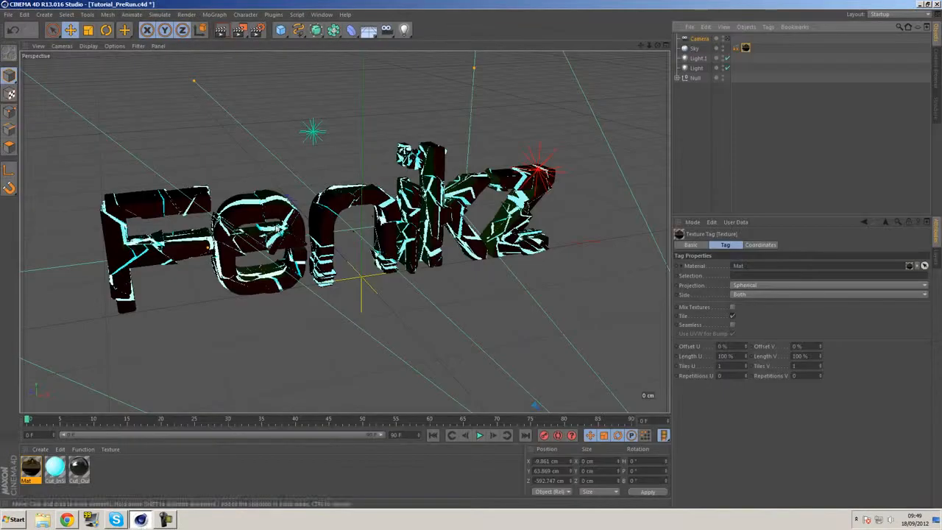
pyautogui.click(8, 15)
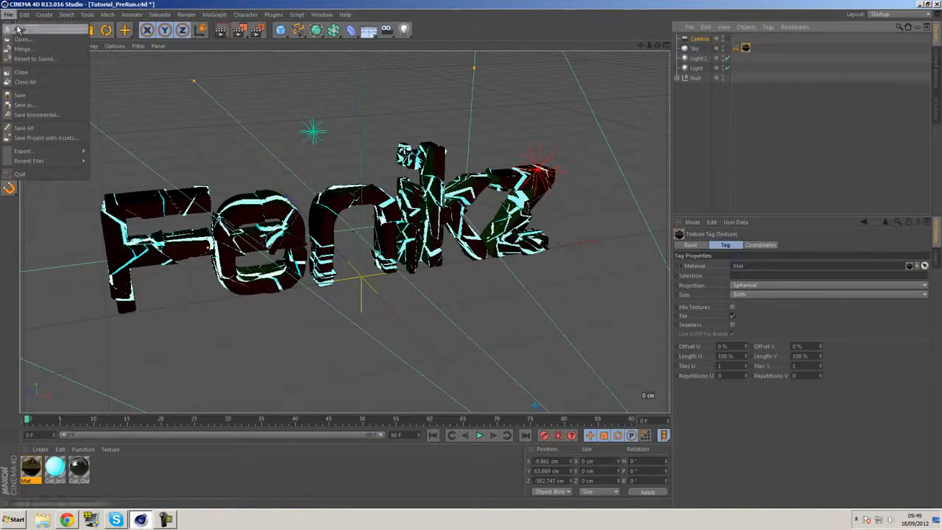
pyautogui.click(23, 23)
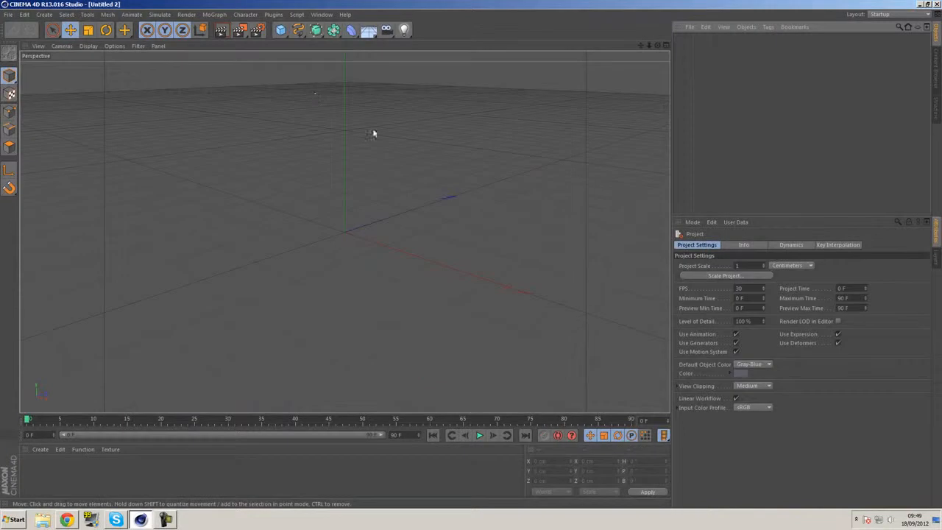
# Bring the Tutorial_PreRun project forward and close it, leaving only the new project open
pyautogui.click(322, 14)
pyautogui.click(345, 216)
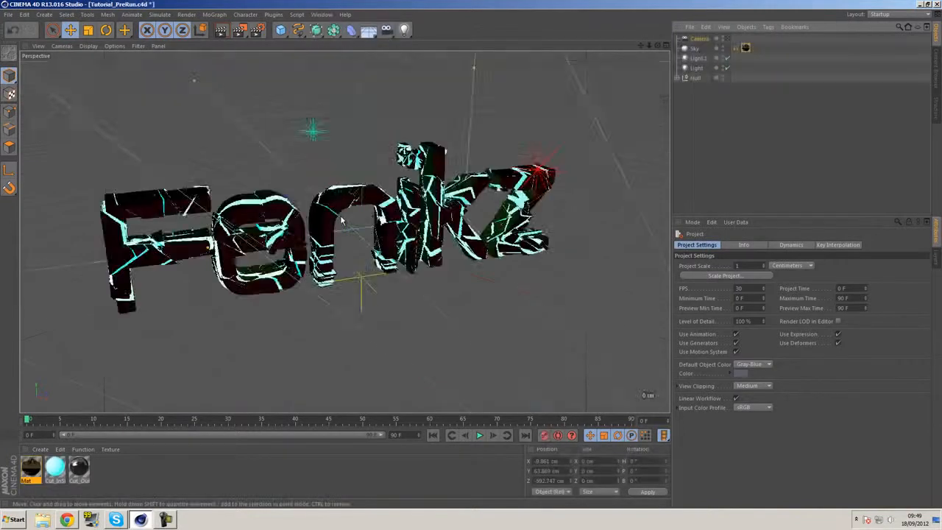
pyautogui.hotkey('ctrl', 'F4')
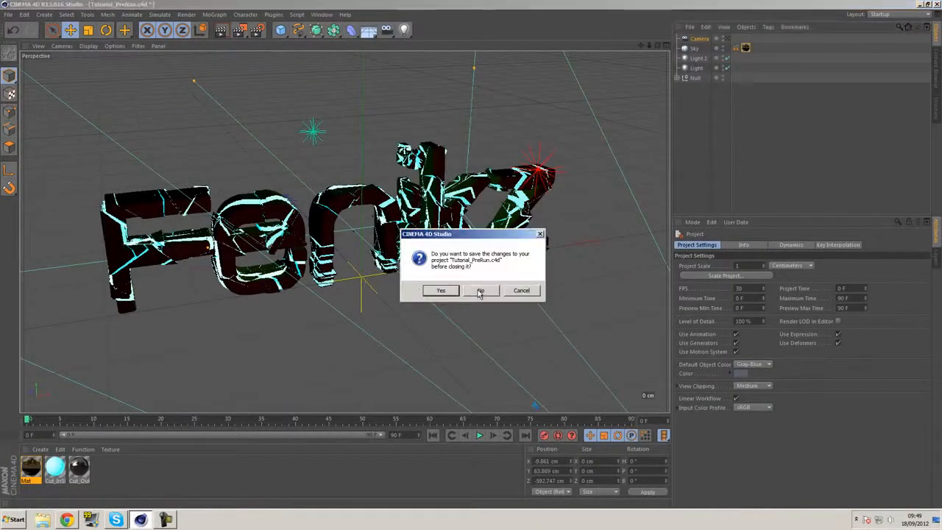
pyautogui.click(451, 290)
# Add a MoGraph MoText object to the empty scene
pyautogui.keyDown('alt'); pyautogui.moveTo(450, 132); pyautogui.dragTo(398, 168); pyautogui.keyUp('alt')
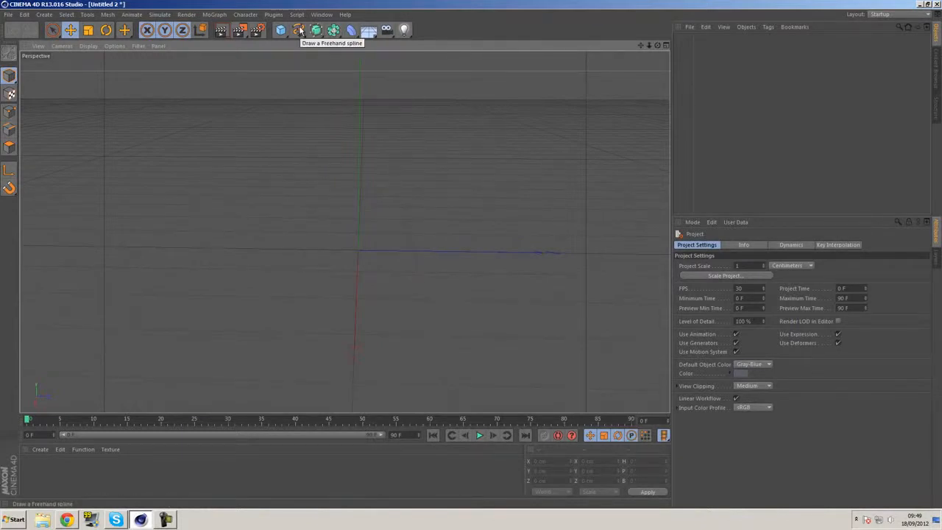
pyautogui.click(214, 14)
pyautogui.click(240, 130)
pyautogui.keyDown('alt'); pyautogui.moveTo(282, 293); pyautogui.dragTo(526, 275); pyautogui.keyUp('alt')
pyautogui.keyDown('alt'); pyautogui.moveTo(529, 274); pyautogui.dragTo(474, 277, button='middle'); pyautogui.keyUp('alt')
# Replace the MoText object's default text with "Fenikz"
pyautogui.click(727, 245)
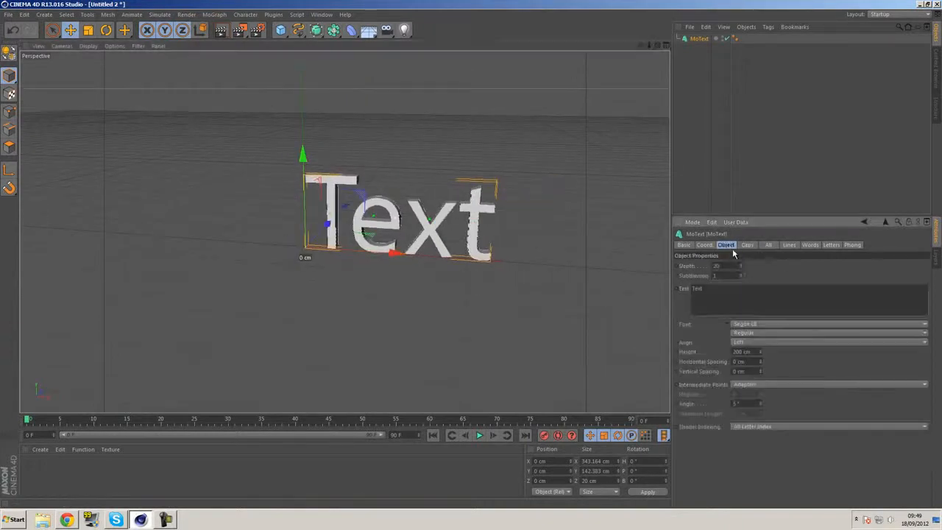
pyautogui.doubleClick(710, 289)
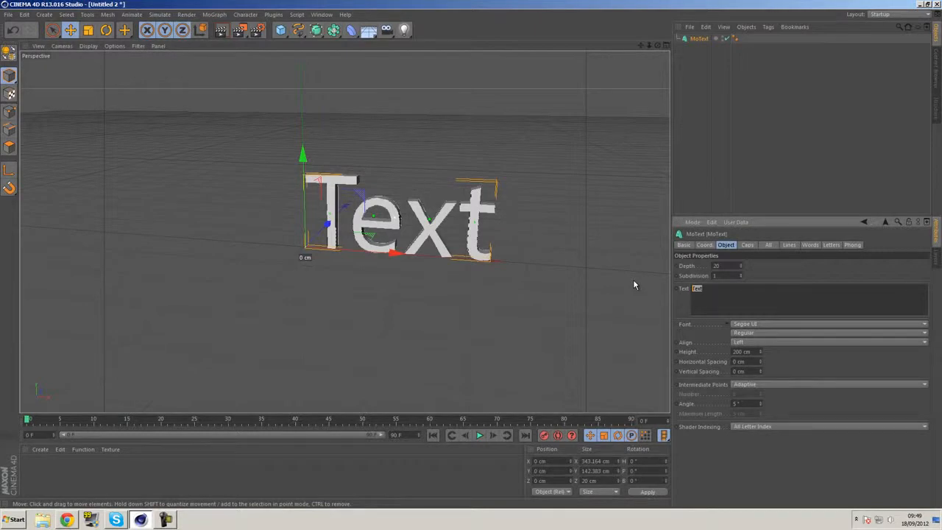
pyautogui.write('Fenix')
pyautogui.click(563, 272)
pyautogui.keyDown('alt'); pyautogui.moveTo(563, 272); pyautogui.dragTo(539, 276, button='middle'); pyautogui.keyUp('alt')
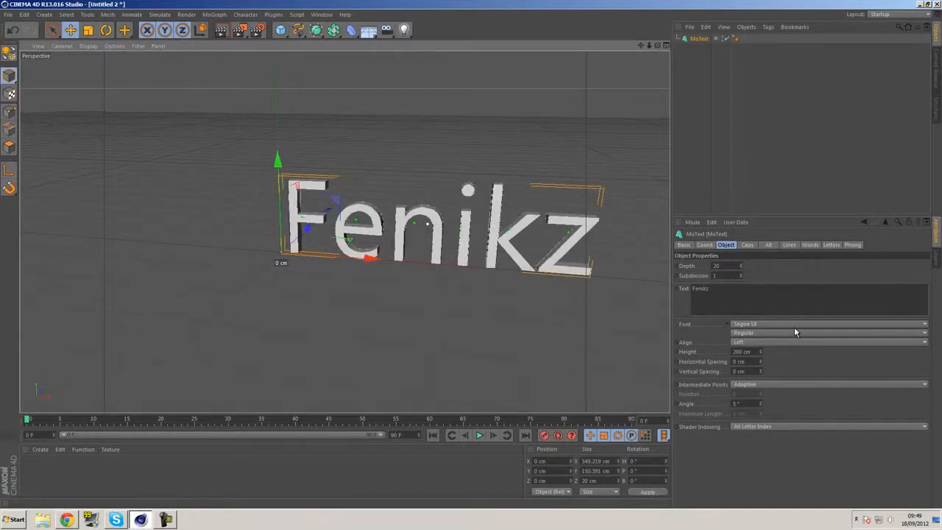
# Change the text's font to Acens and set its horizontal spacing to 25 cm
pyautogui.click(748, 324)
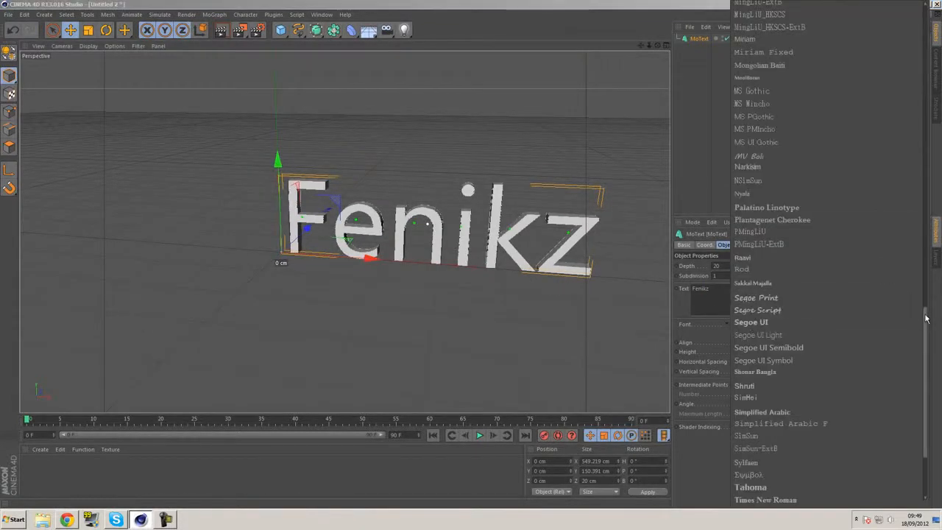
pyautogui.moveTo(929, 319); pyautogui.dragTo(910, 6)
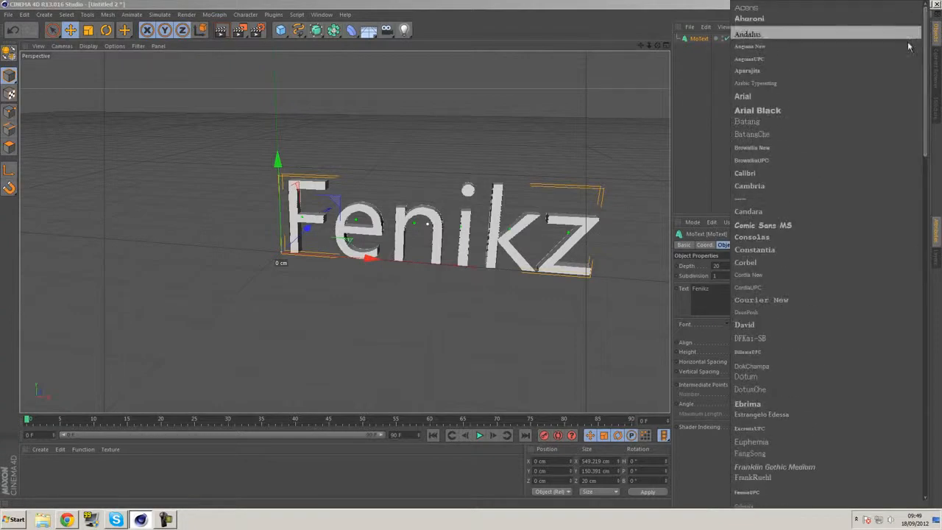
pyautogui.click(755, 8)
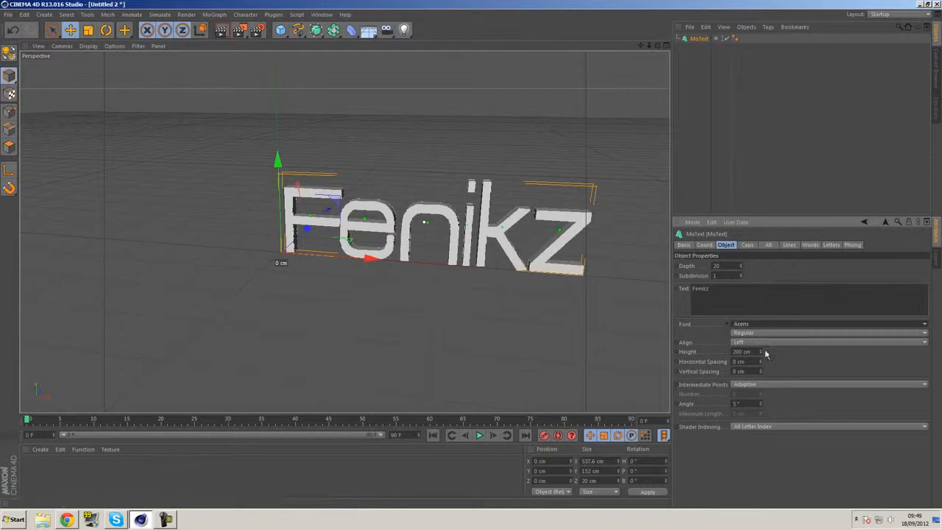
pyautogui.moveTo(761, 360); pyautogui.dragTo(762, 363)
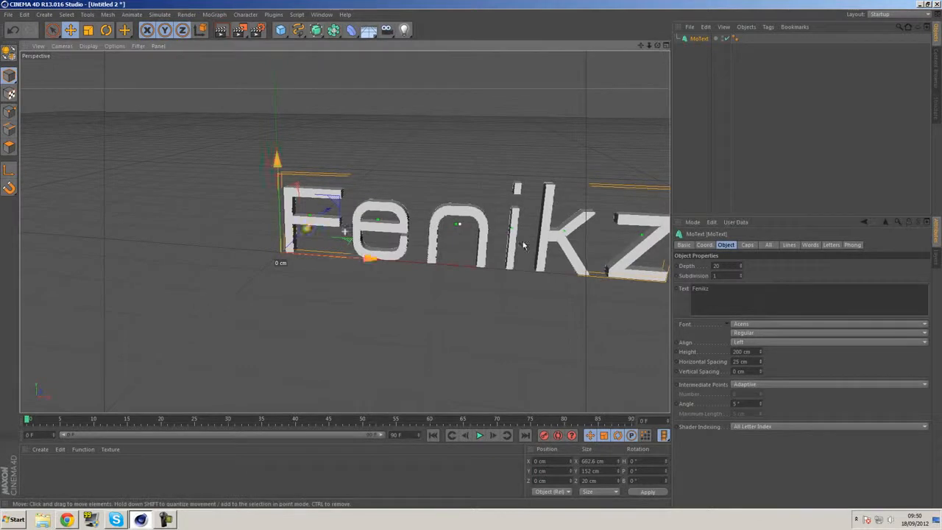
pyautogui.keyDown('alt'); pyautogui.moveTo(535, 242); pyautogui.dragTo(508, 253, button='middle'); pyautogui.keyUp('alt')
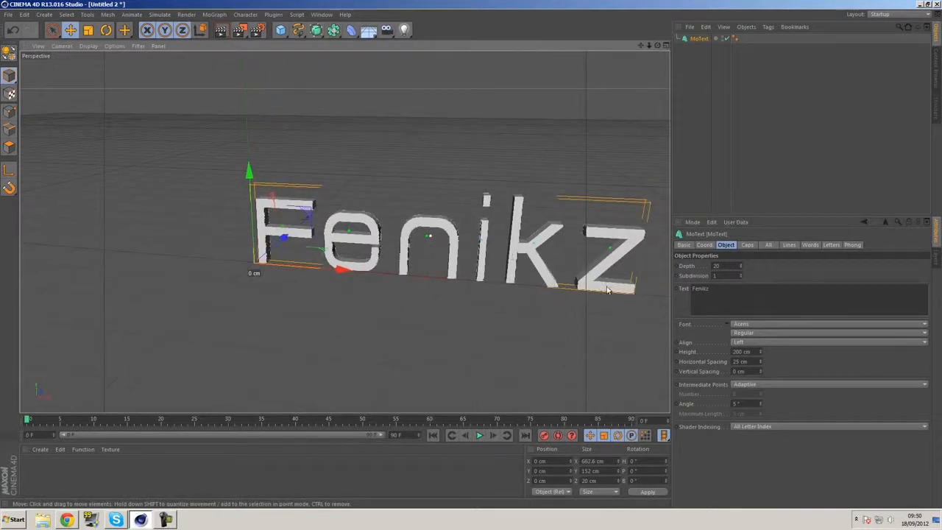
# Move the text along the X axis to about -343 cm so it sits centred on the world origin
pyautogui.moveTo(341, 268); pyautogui.dragTo(351, 242)
pyautogui.keyDown('alt'); pyautogui.moveTo(351, 243); pyautogui.dragTo(385, 248, button='middle'); pyautogui.keyUp('alt')
pyautogui.keyDown('alt'); pyautogui.moveTo(400, 125); pyautogui.dragTo(604, 259); pyautogui.keyUp('alt')
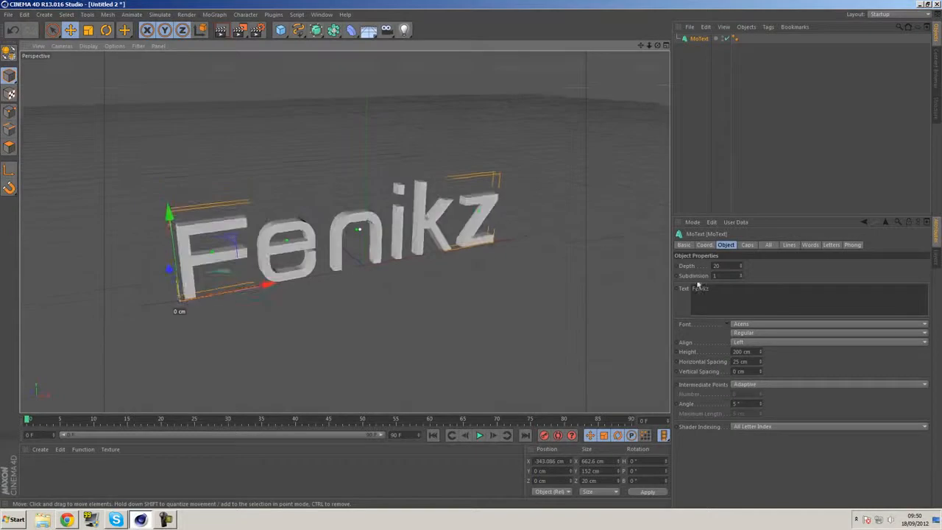
# Set the extrusion depth of the Fenikz text to 50
pyautogui.click(725, 266)
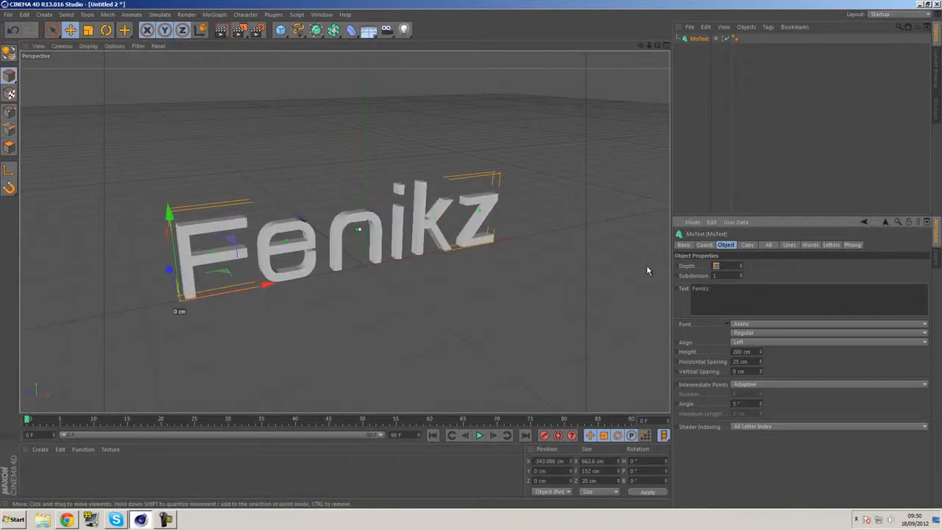
pyautogui.write('50')
pyautogui.press('Return')
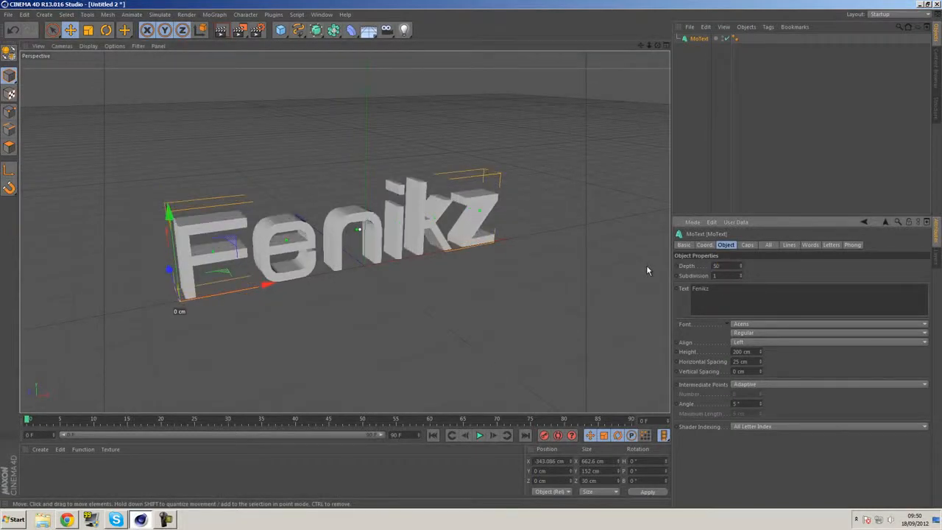
pyautogui.keyDown('alt'); pyautogui.moveTo(542, 263); pyautogui.dragTo(518, 268); pyautogui.keyUp('alt')
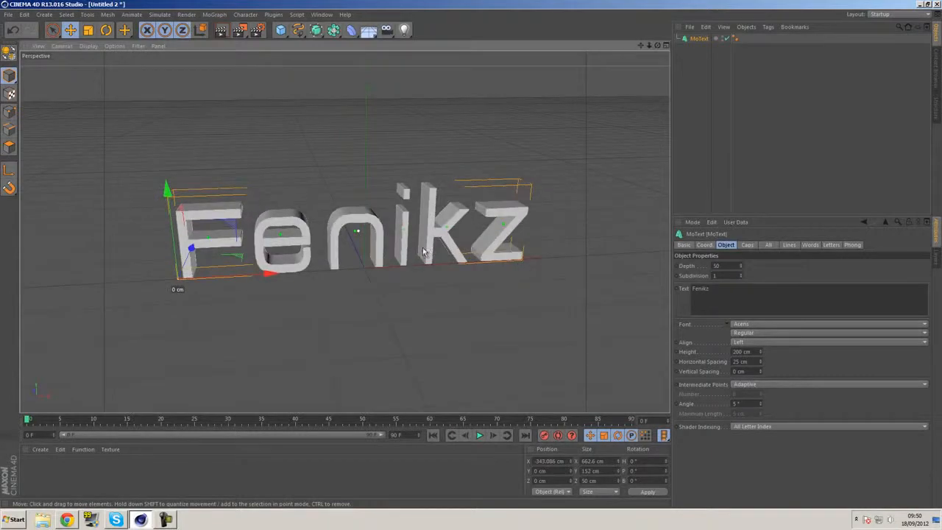
# Switch the viewport display to Gouraud Shading (Lines)
pyautogui.click(88, 46)
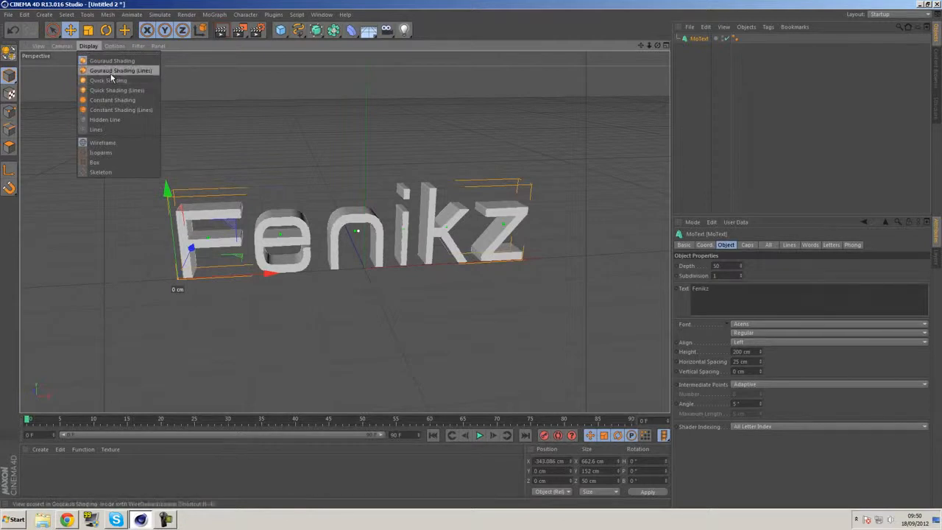
pyautogui.click(113, 71)
pyautogui.keyDown('alt'); pyautogui.moveTo(465, 234); pyautogui.dragTo(433, 237); pyautogui.keyUp('alt')
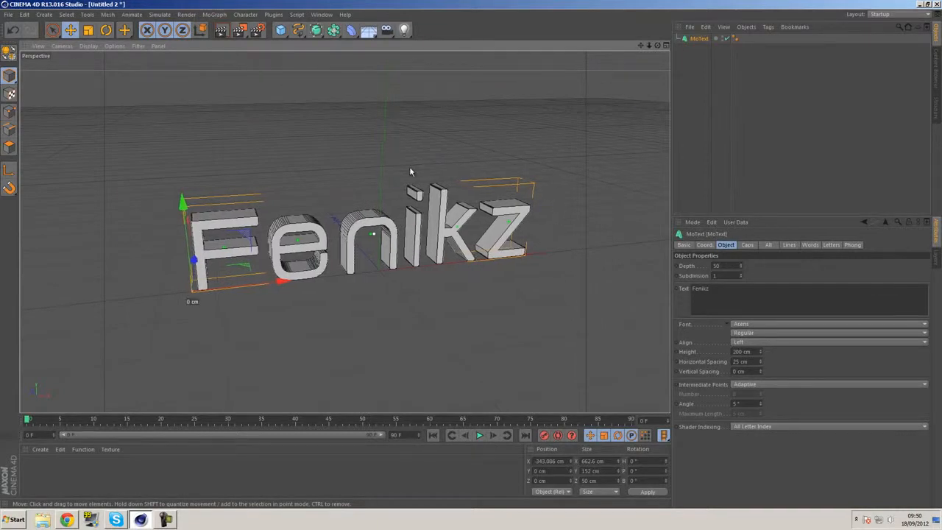
# Render a close-up of the letter n in the viewport to check its edges and curves
pyautogui.scroll(8, 362, 208)
pyautogui.scroll(6, 361, 211)
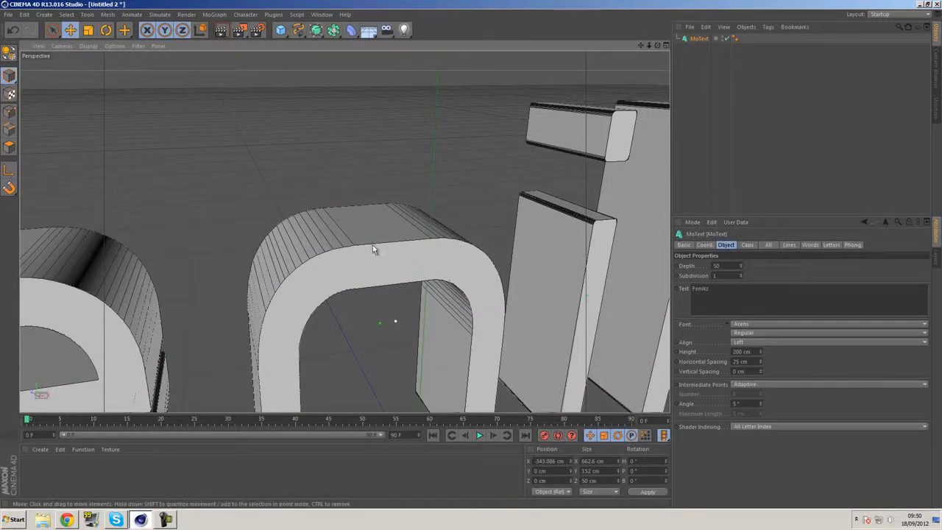
pyautogui.click(222, 31)
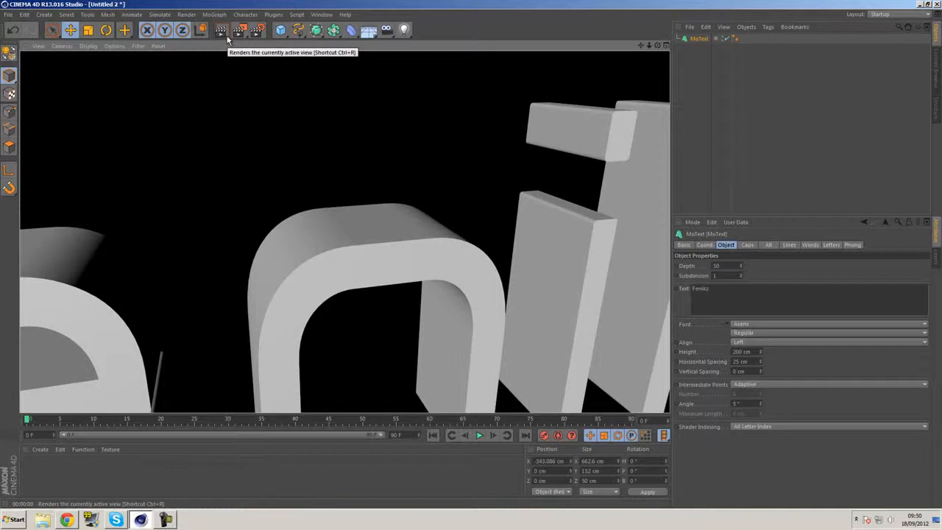
pyautogui.keyDown('alt'); pyautogui.moveTo(547, 173); pyautogui.dragTo(527, 151, button='middle'); pyautogui.keyUp('alt')
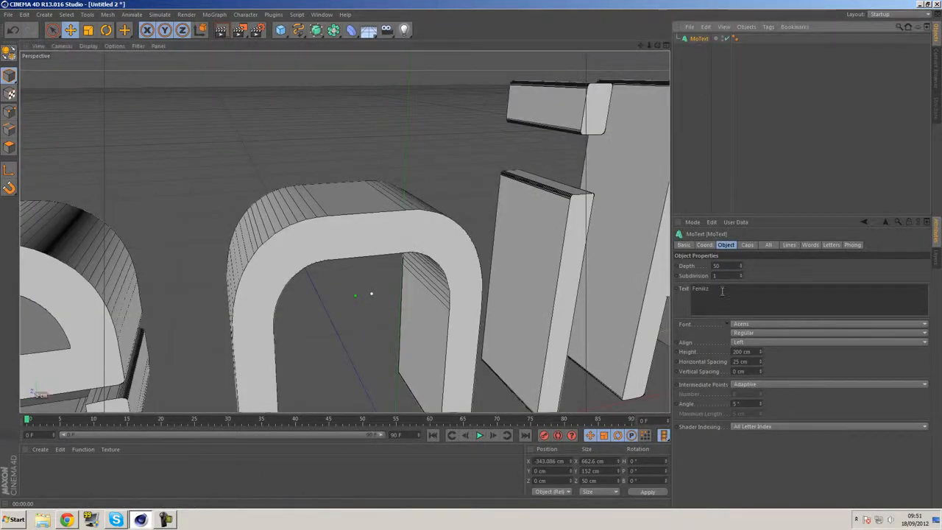
# Set both the start and end caps of the Fenikz text to Fillet Cap, keeping the Convex fillet type
pyautogui.click(748, 245)
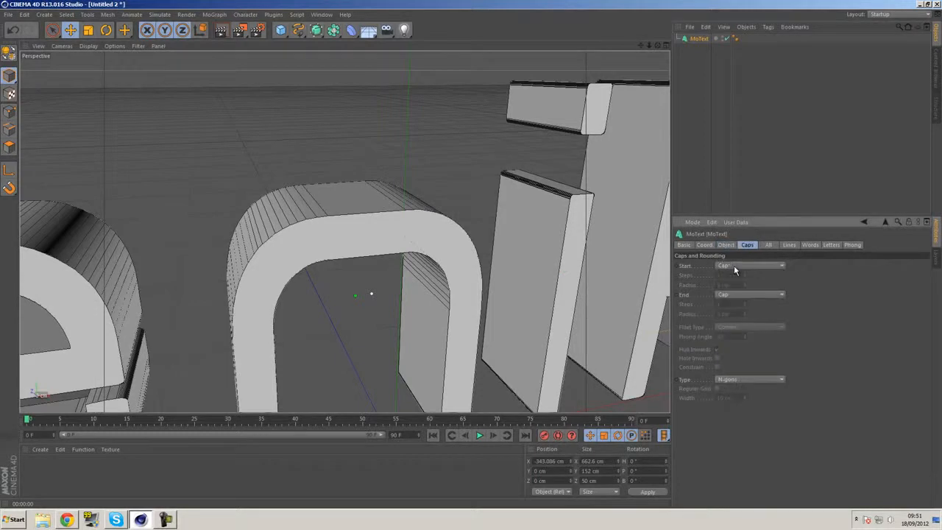
pyautogui.click(736, 266)
pyautogui.click(739, 305)
pyautogui.click(735, 327)
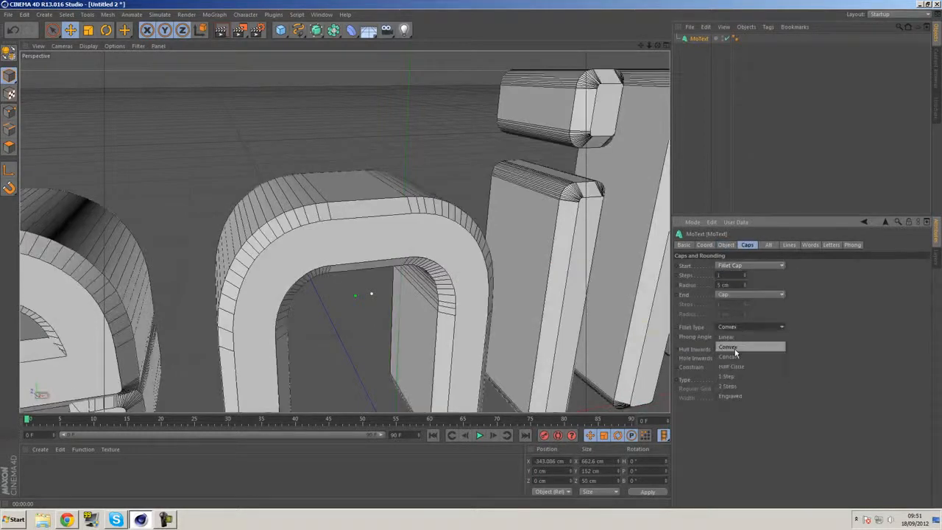
pyautogui.click(729, 293)
pyautogui.click(739, 335)
# Render the filleted text in the viewport, first close up and then in full, to check the rounded edges
pyautogui.keyDown('alt'); pyautogui.moveTo(291, 202); pyautogui.dragTo(366, 199, button='middle'); pyautogui.keyUp('alt')
pyautogui.scroll(-3, 366, 198)
pyautogui.scroll(-2, 365, 197)
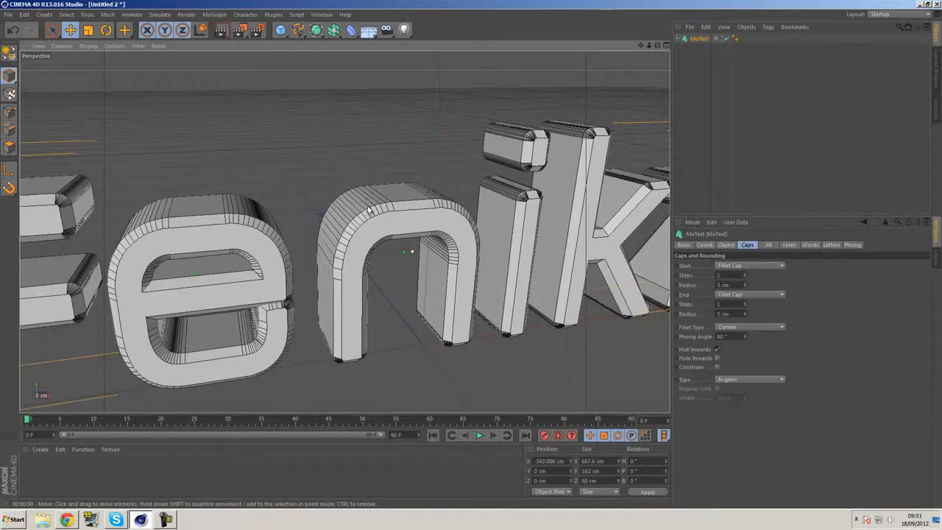
pyautogui.click(229, 34)
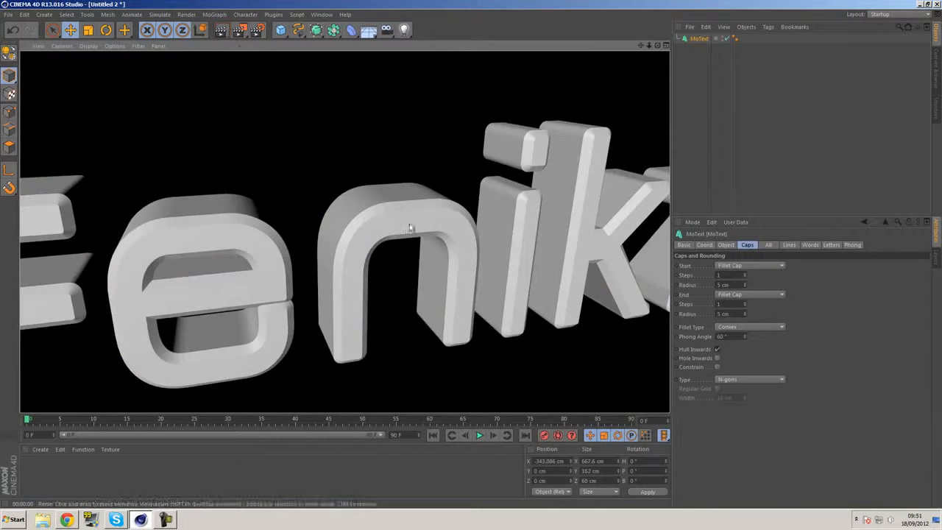
pyautogui.moveTo(526, 204)
pyautogui.keyDown('alt'); pyautogui.mouseDown(button='middle')
pyautogui.moveTo(516, 215)
pyautogui.moveTo(444, 207)
pyautogui.mouseUp(button='middle'); pyautogui.keyUp('alt')
pyautogui.scroll(-5, 444, 206)
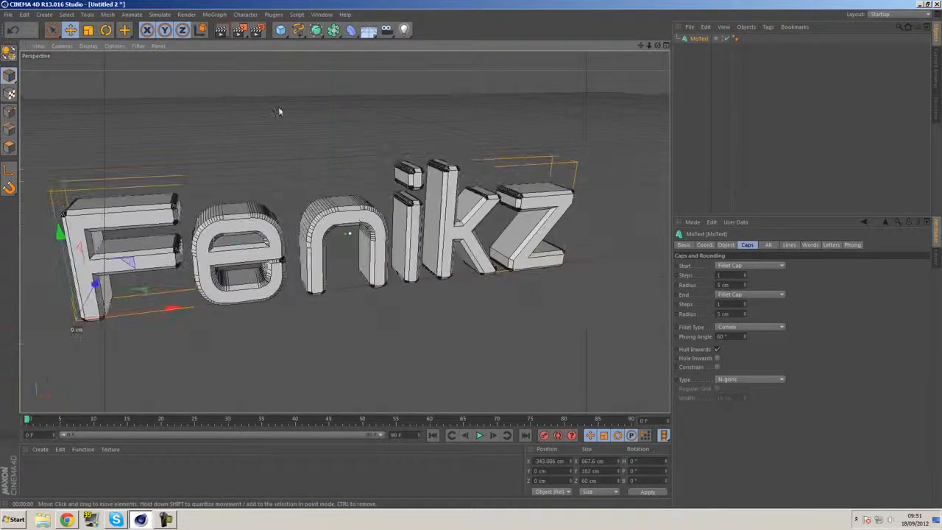
pyautogui.click(229, 30)
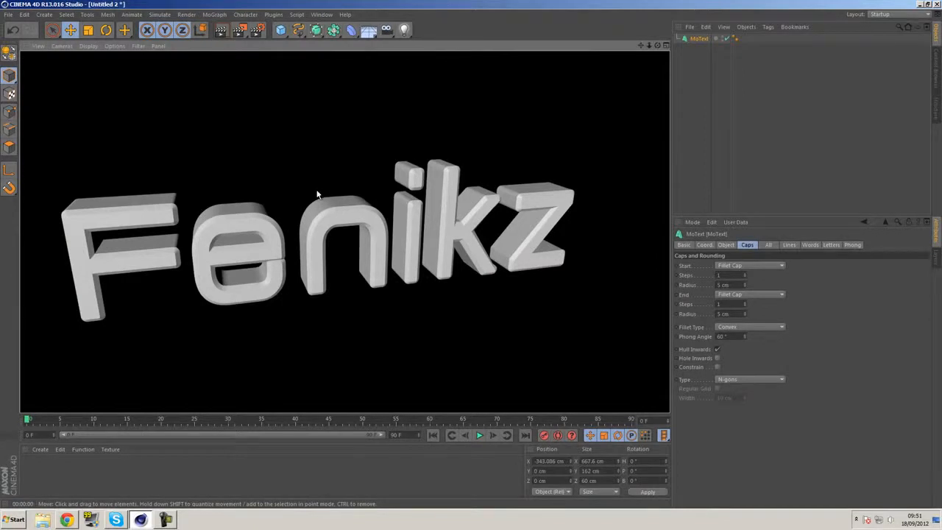
# Set the fillet radius of the start and end caps to 1 cm
pyautogui.scroll(6, 336, 207)
pyautogui.scroll(2, 337, 209)
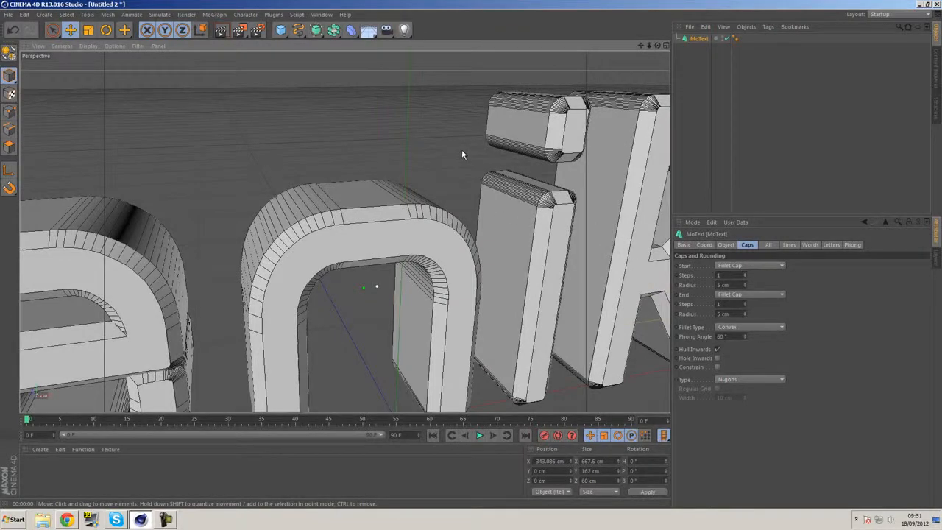
pyautogui.moveTo(740, 285); pyautogui.dragTo(713, 319)
pyautogui.write('11')
pyautogui.click(803, 393)
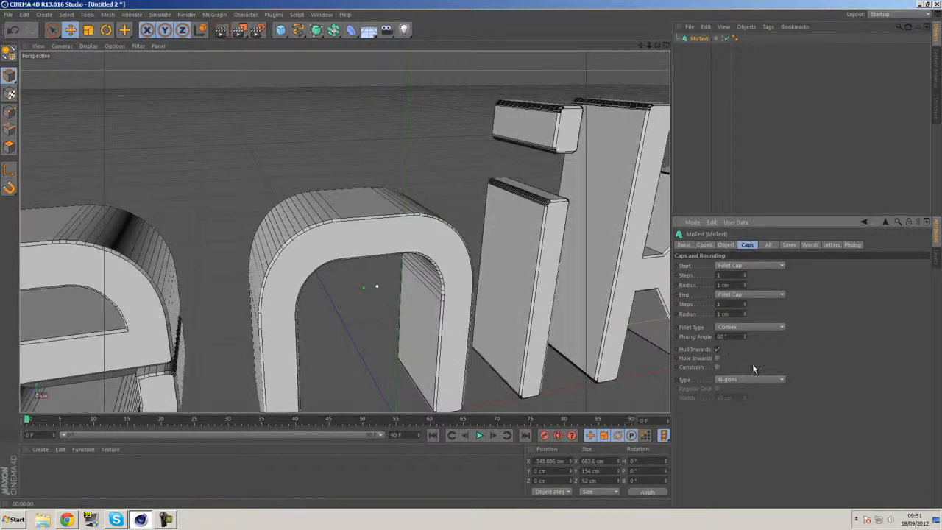
# Toggle the caps' Constrain option on and off to compare its effect on the letter edges
pyautogui.click(718, 367)
pyautogui.click(719, 367)
pyautogui.click(719, 367)
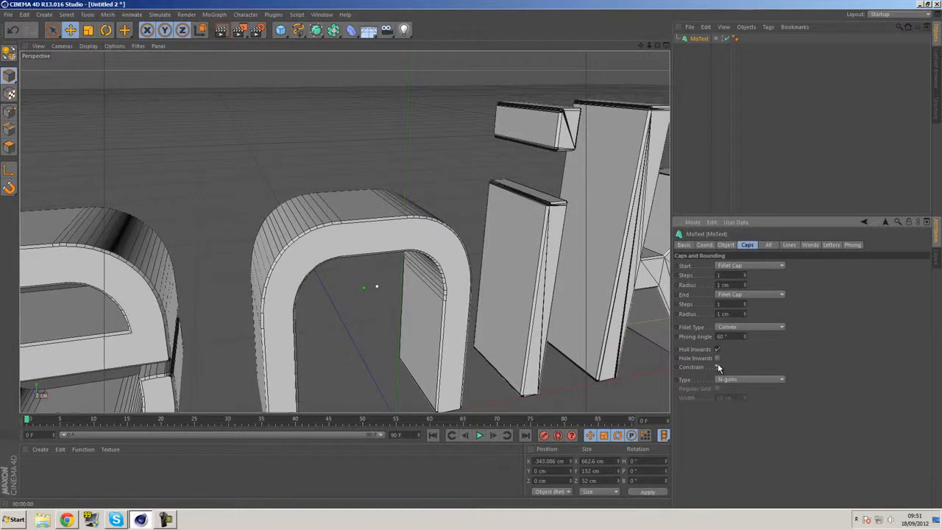
pyautogui.click(718, 367)
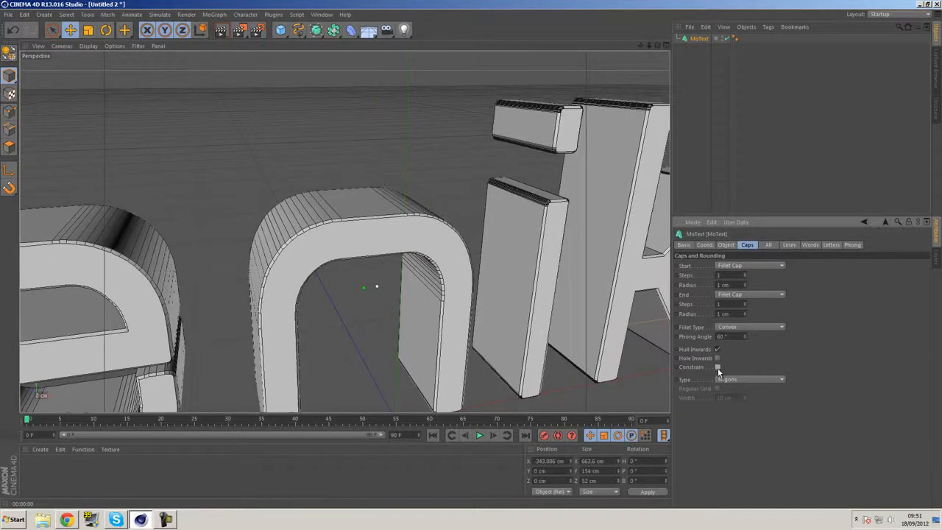
pyautogui.click(718, 367)
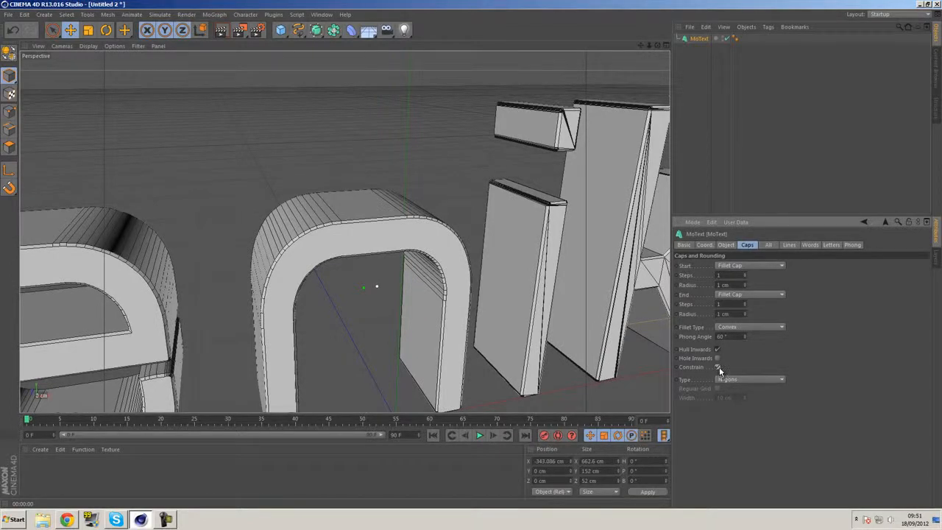
pyautogui.click(718, 367)
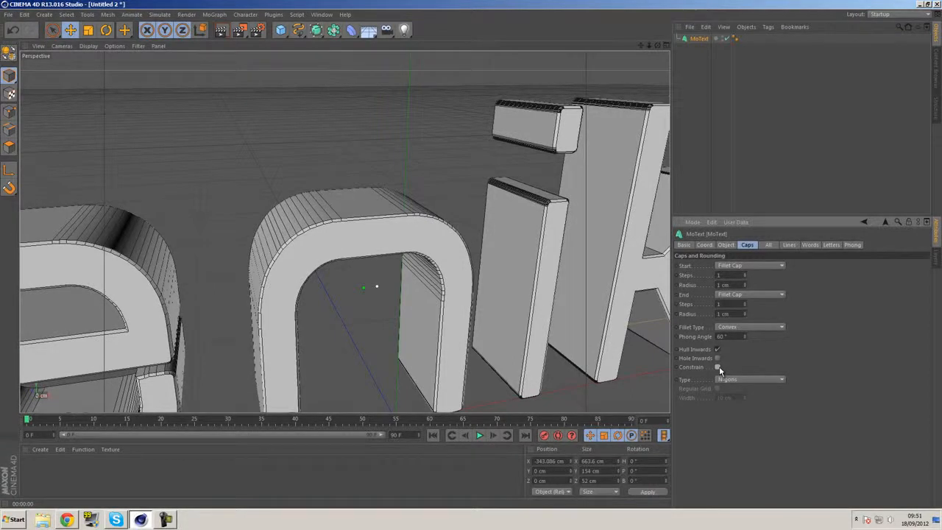
# Render the whole Fenikz text in the viewport to check the finer bevel
pyautogui.scroll(-5, 417, 181)
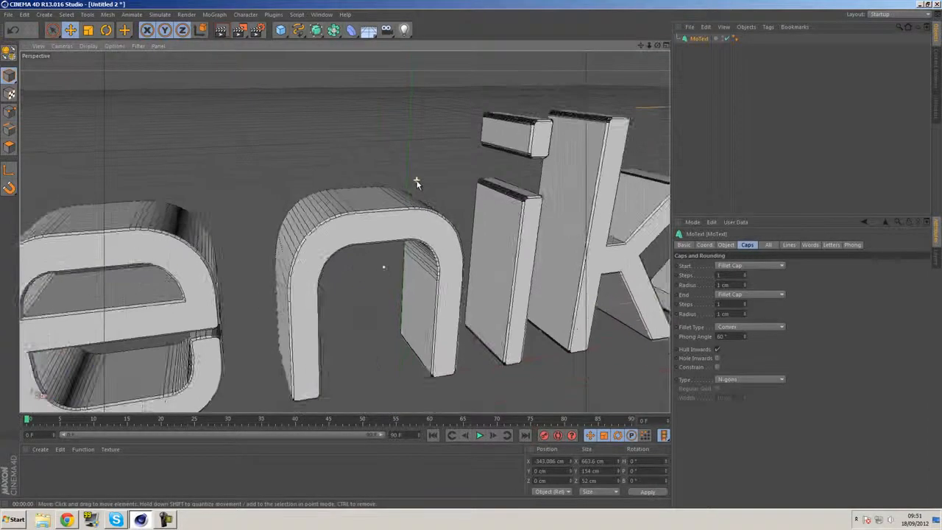
pyautogui.scroll(-4, 420, 176)
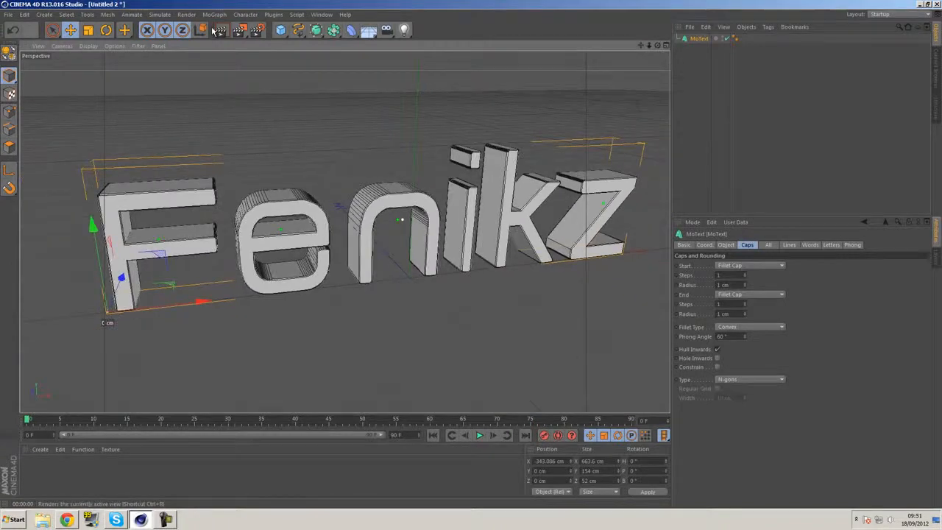
pyautogui.click(220, 30)
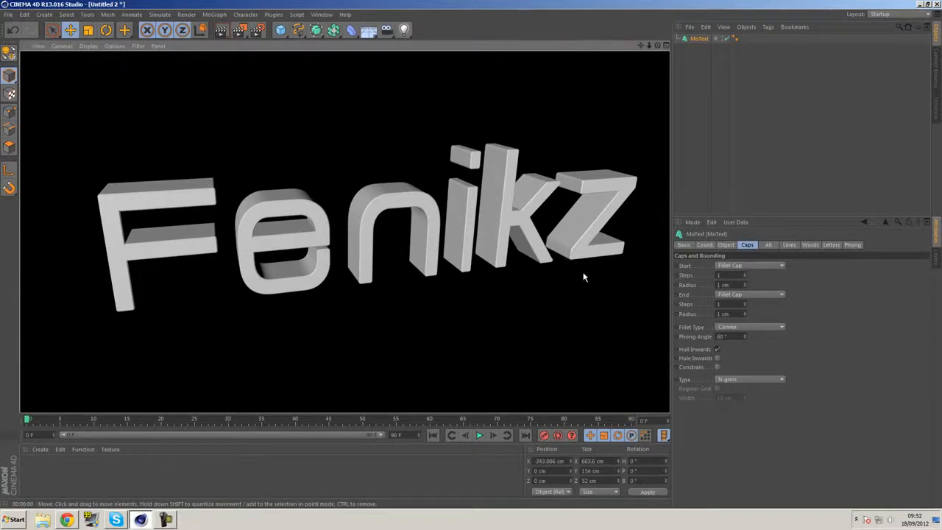
pyautogui.keyDown('alt'); pyautogui.moveTo(505, 207); pyautogui.dragTo(476, 206); pyautogui.keyUp('alt')
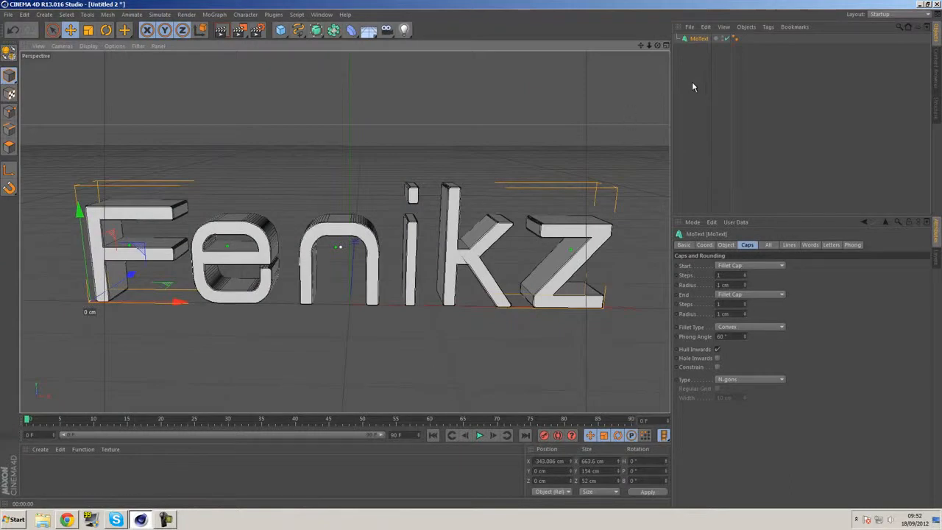
# Make the MoText object editable and unfold its hierarchy down to the individual letter objects
pyautogui.click(737, 168)
pyautogui.click(700, 39)
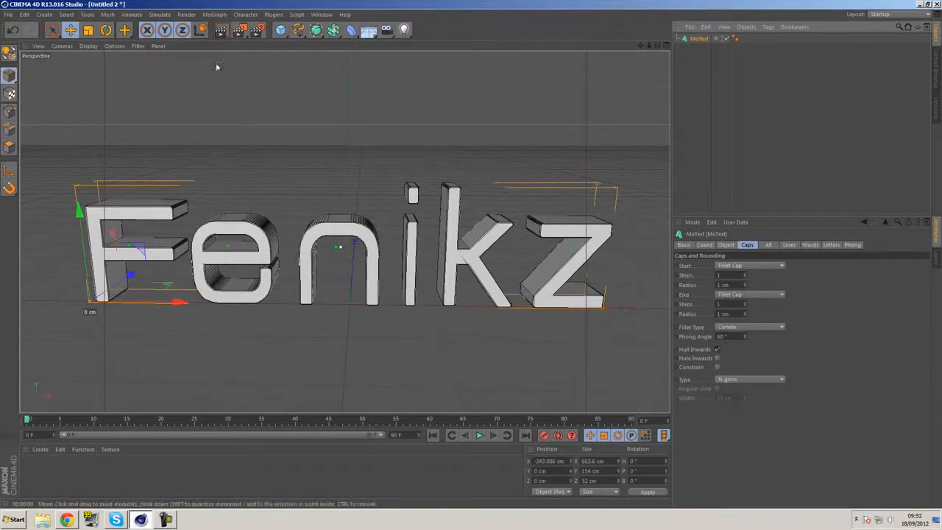
pyautogui.press('c')
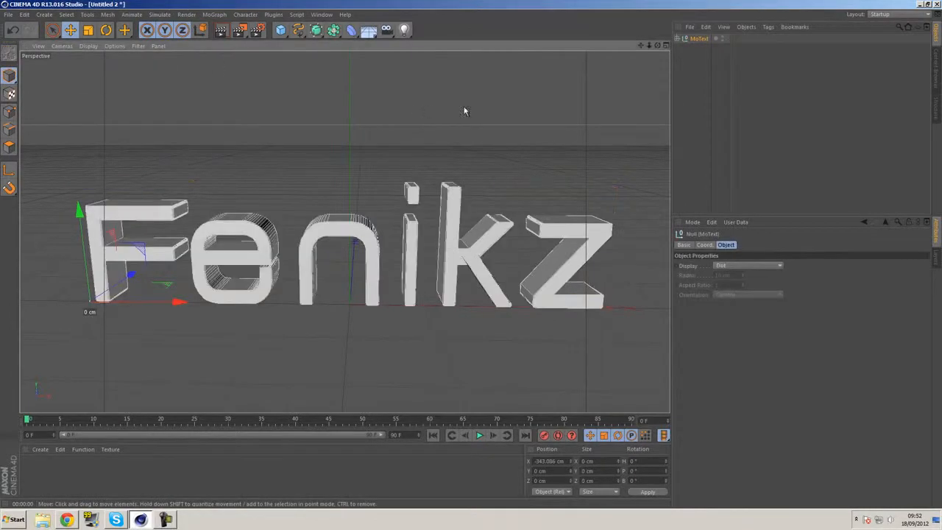
pyautogui.click(682, 48)
pyautogui.click(686, 59)
pyautogui.click(687, 58)
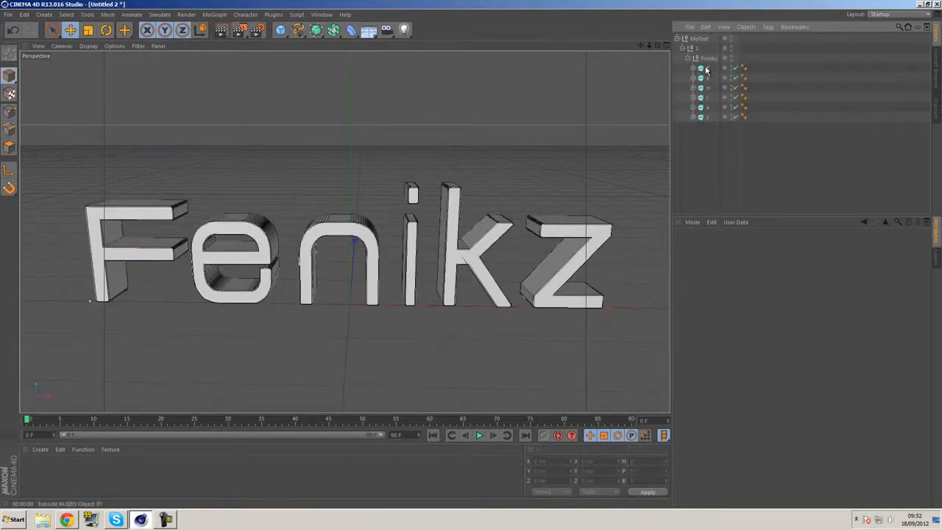
# Move the six letter objects out of the MoText hierarchy to the root level and delete the emptied MoText null
pyautogui.click(706, 69)
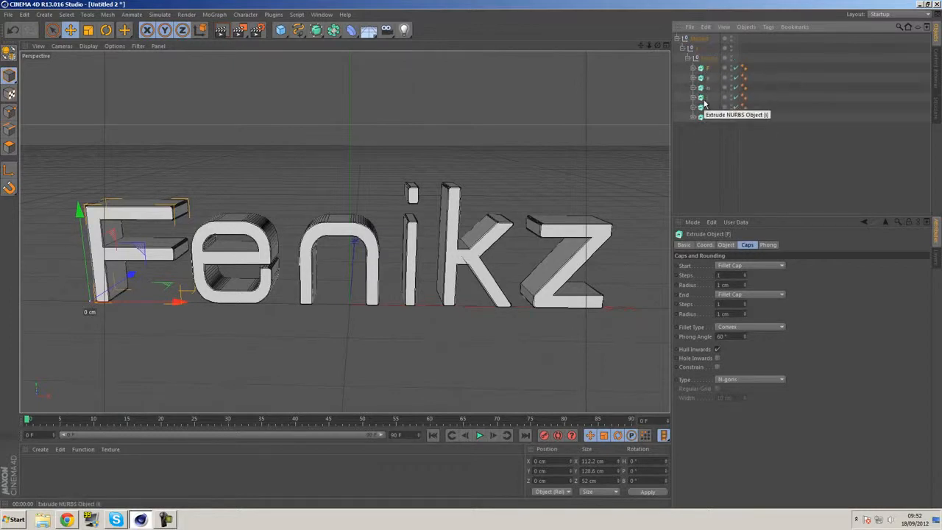
pyautogui.click(706, 78)
pyautogui.click(704, 87)
pyautogui.click(703, 97)
pyautogui.click(701, 108)
pyautogui.click(702, 118)
pyautogui.click(702, 70)
pyautogui.keyDown('shift'); pyautogui.click(706, 118); pyautogui.keyUp('shift')
pyautogui.moveTo(706, 118); pyautogui.dragTo(699, 158)
pyautogui.click(706, 41)
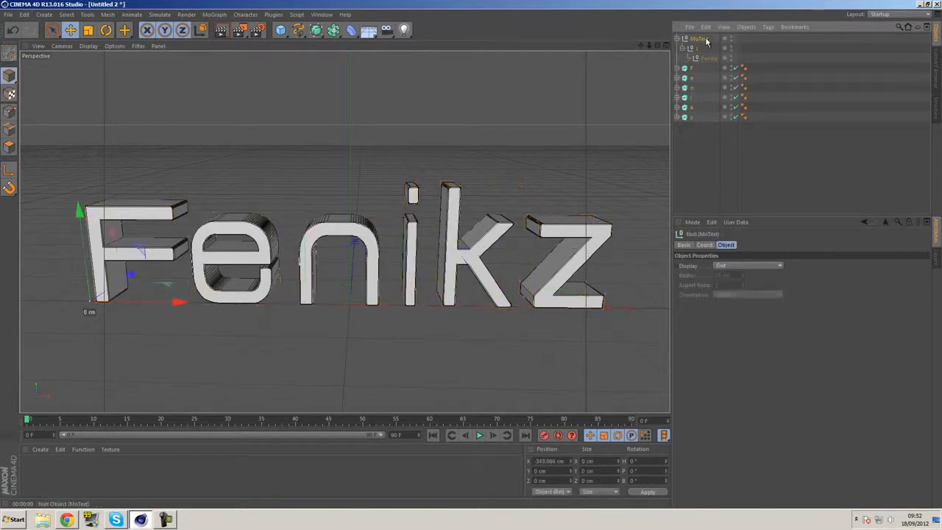
pyautogui.press('Delete')
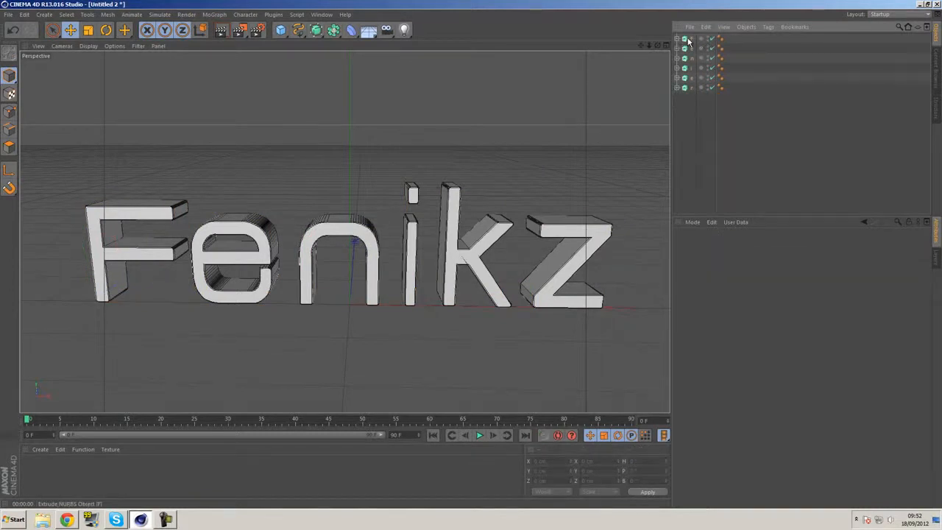
# Convert all six extruded letters into editable polygon objects
pyautogui.click(690, 41)
pyautogui.keyDown('ctrl'); pyautogui.click(690, 50); pyautogui.keyUp('ctrl')
pyautogui.keyDown('ctrl'); pyautogui.click(690, 60); pyautogui.keyUp('ctrl')
pyautogui.moveTo(691, 112); pyautogui.dragTo(679, 33)
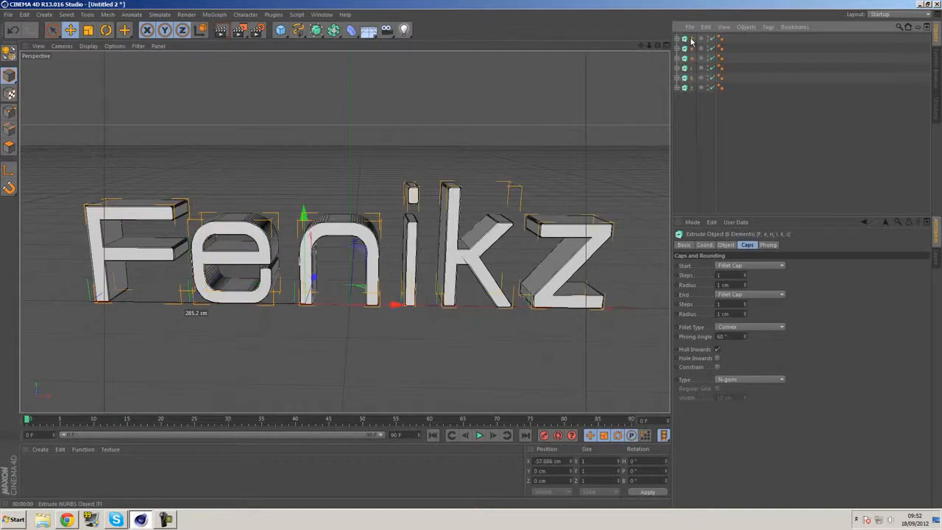
pyautogui.press('c')
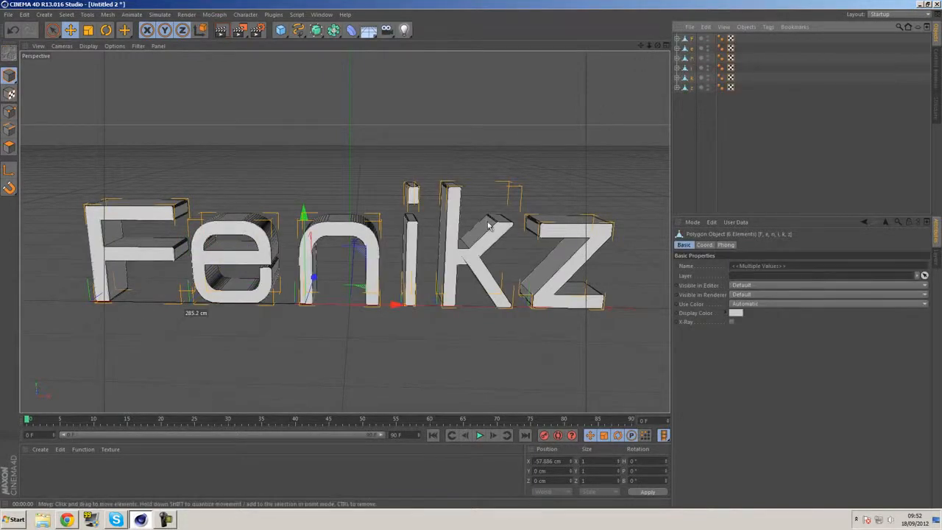
# Unfold the hierarchies of all six letters to expose their Rounding and Cap child objects
pyautogui.keyDown('alt'); pyautogui.moveTo(495, 277); pyautogui.dragTo(310, 234); pyautogui.keyUp('alt')
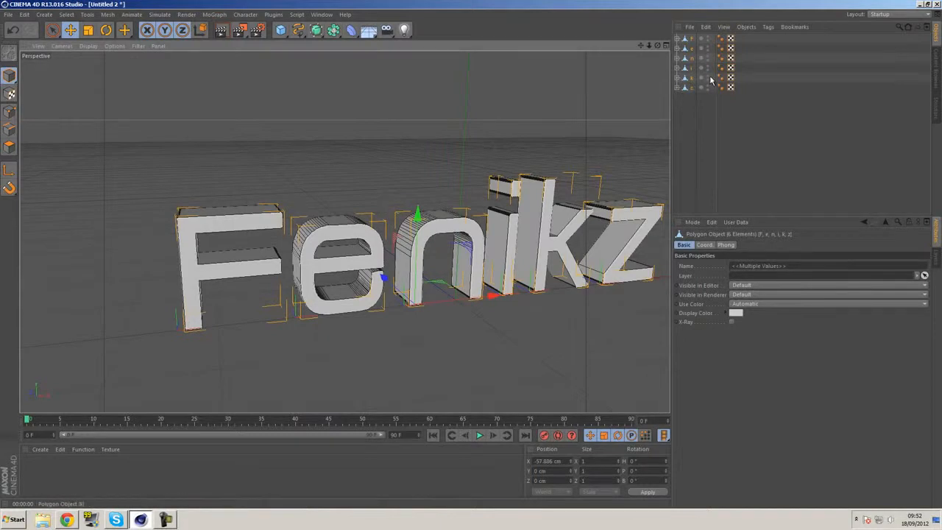
pyautogui.moveTo(460, 163)
pyautogui.keyDown('alt'); pyautogui.mouseDown()
pyautogui.moveTo(546, 154)
pyautogui.moveTo(391, 176)
pyautogui.moveTo(462, 175)
pyautogui.mouseUp(); pyautogui.keyUp('alt')
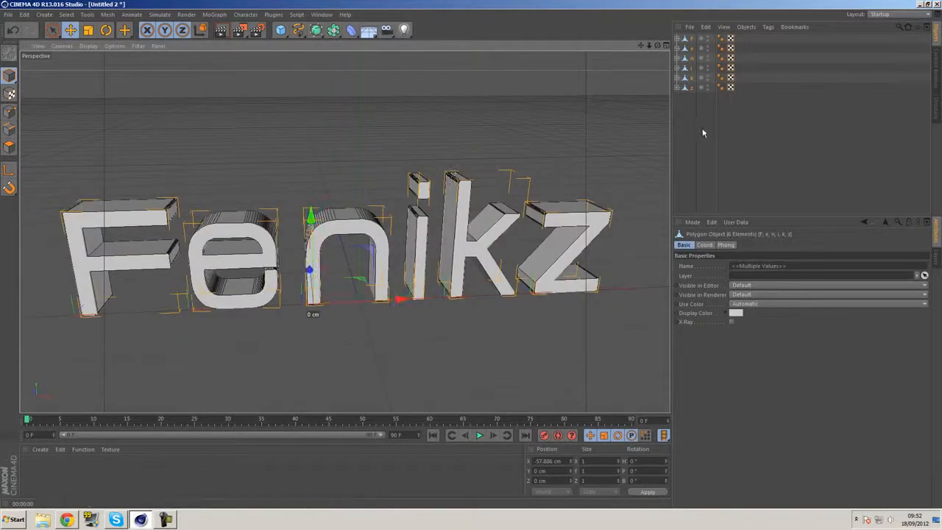
pyautogui.rightClick(688, 41)
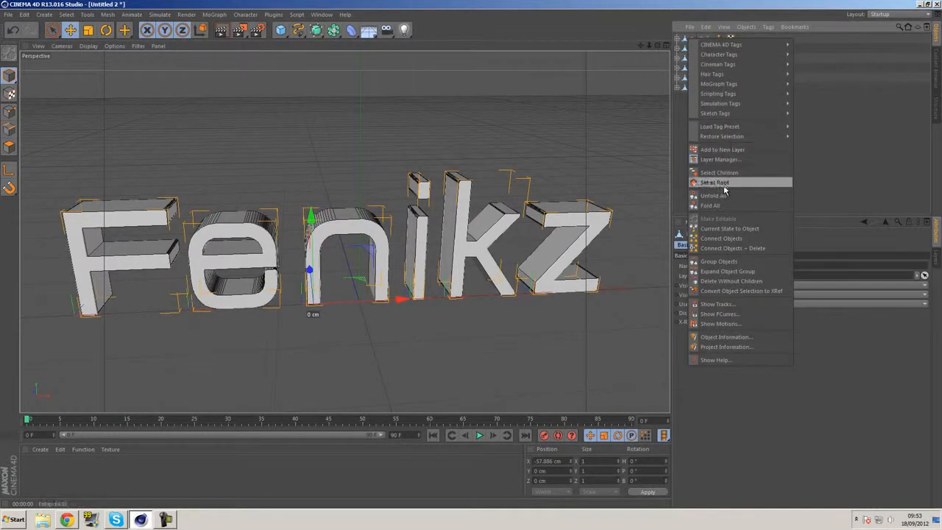
pyautogui.click(724, 196)
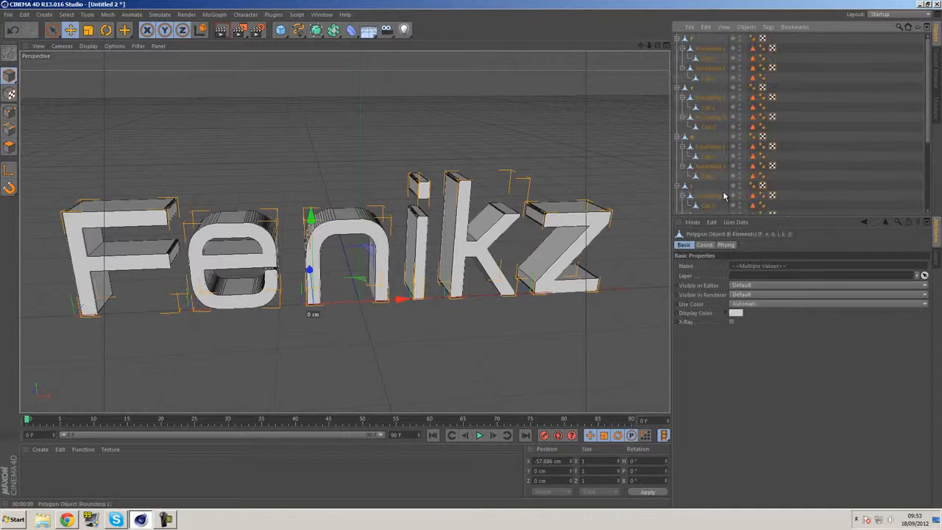
# Select all six letters together with all their Rounding and Cap child objects
pyautogui.click(707, 79)
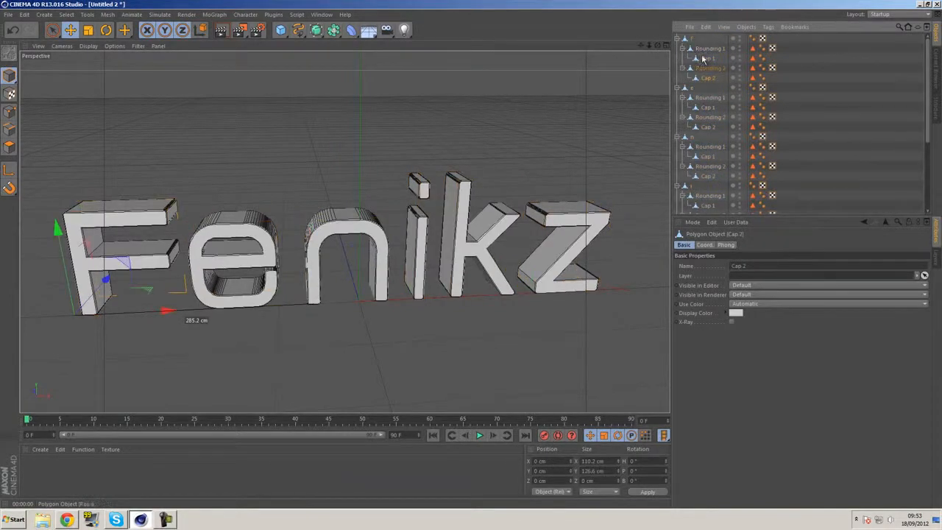
pyautogui.scroll(-5, 707, 78)
pyautogui.click(713, 209)
pyautogui.scroll(5, 713, 210)
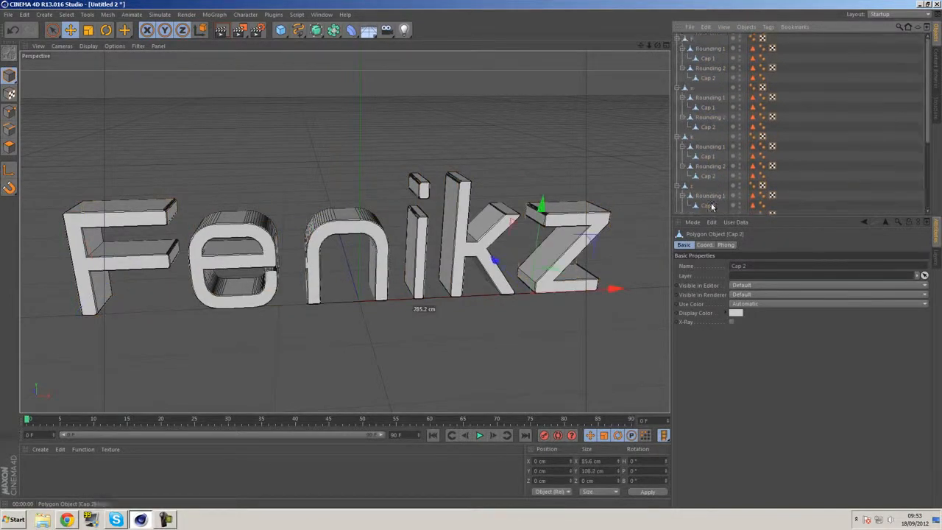
pyautogui.keyDown('shift'); pyautogui.click(692, 40); pyautogui.keyUp('shift')
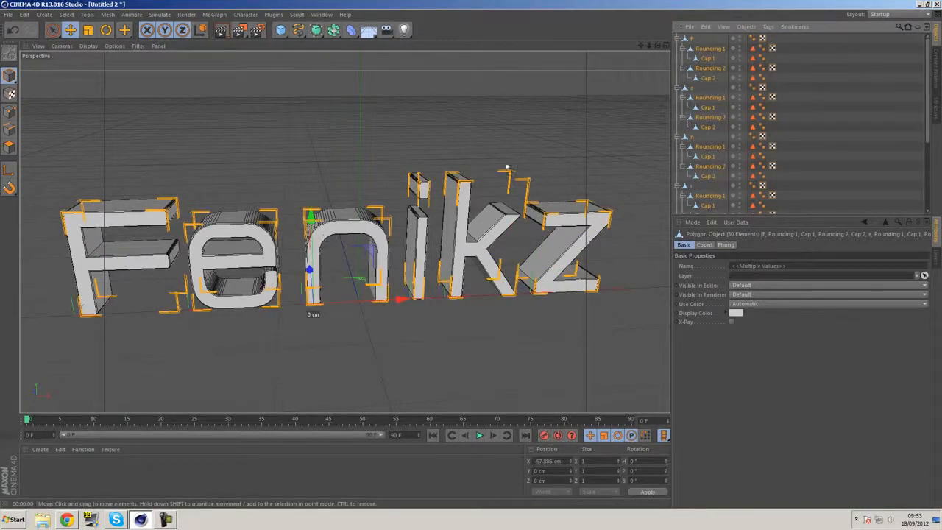
# Try to merge the letter F with its roundings and caps using Connect Objects + Delete, and undo the merge
pyautogui.click(708, 78)
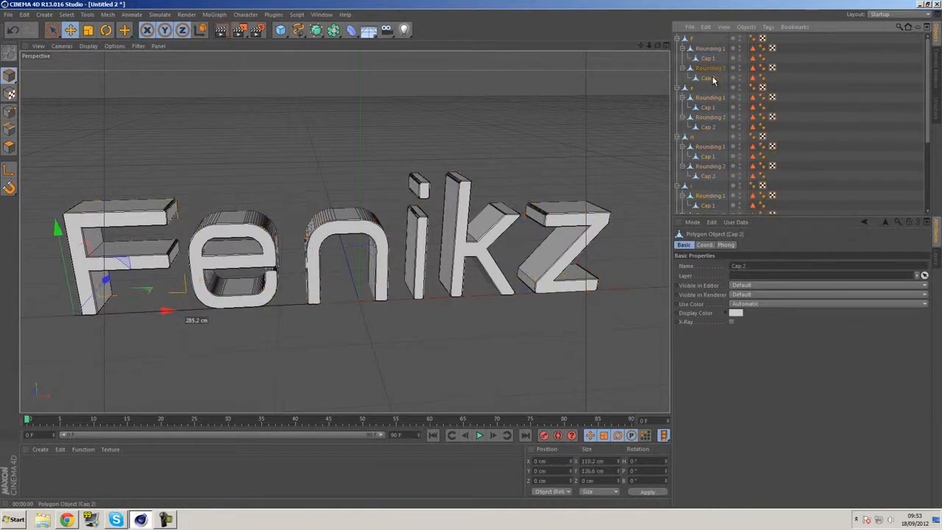
pyautogui.keyDown('shift'); pyautogui.click(689, 40); pyautogui.keyUp('shift')
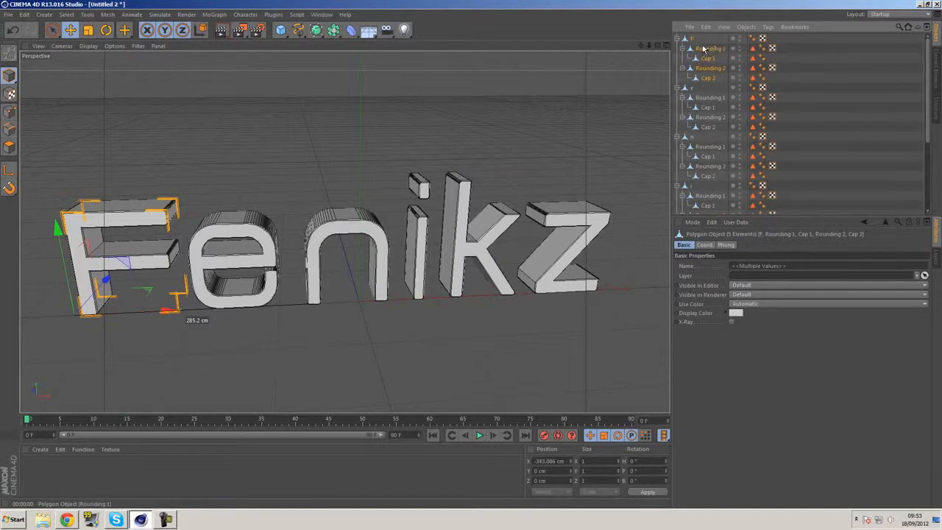
pyautogui.rightClick(705, 48)
pyautogui.click(760, 256)
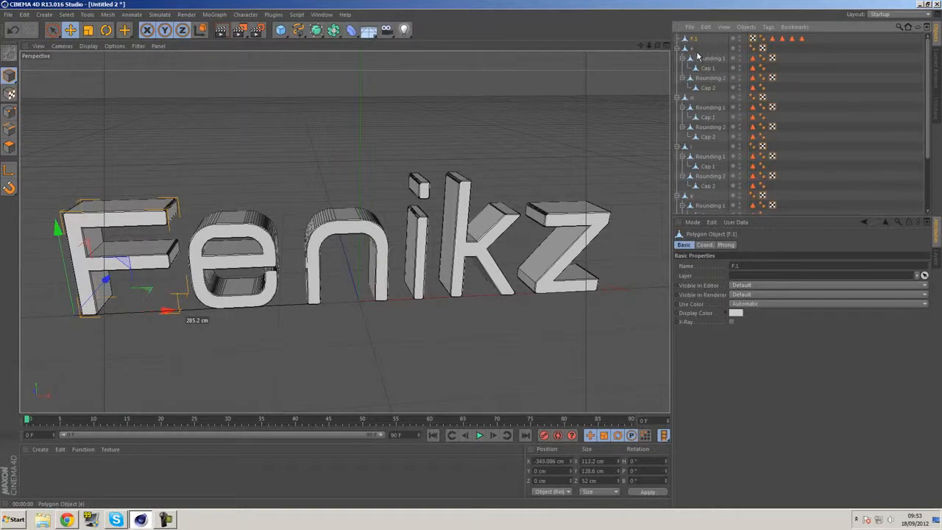
pyautogui.hotkey('ctrl', 'z')
pyautogui.scroll(-5, 711, 106)
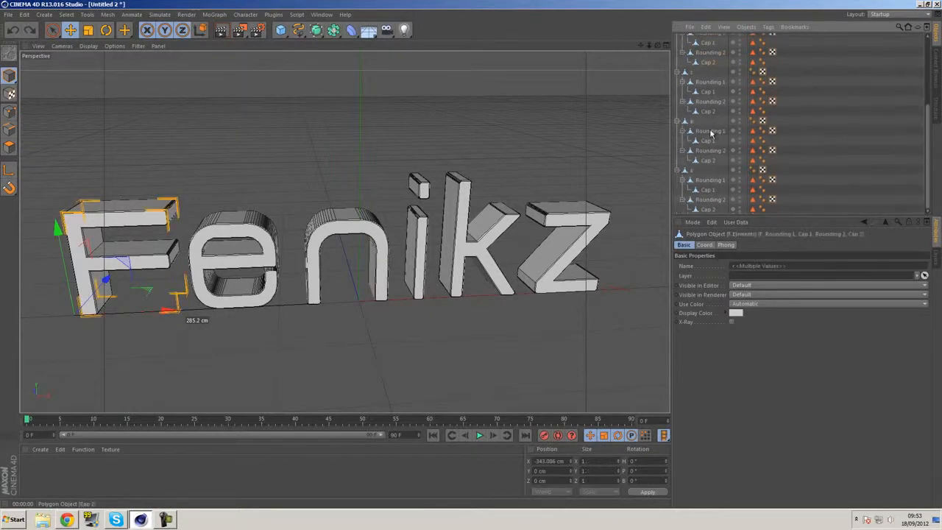
# Merge all six letters with their roundings and caps into one polygon object using Connect Objects + Delete
pyautogui.click(715, 210)
pyautogui.scroll(5, 711, 201)
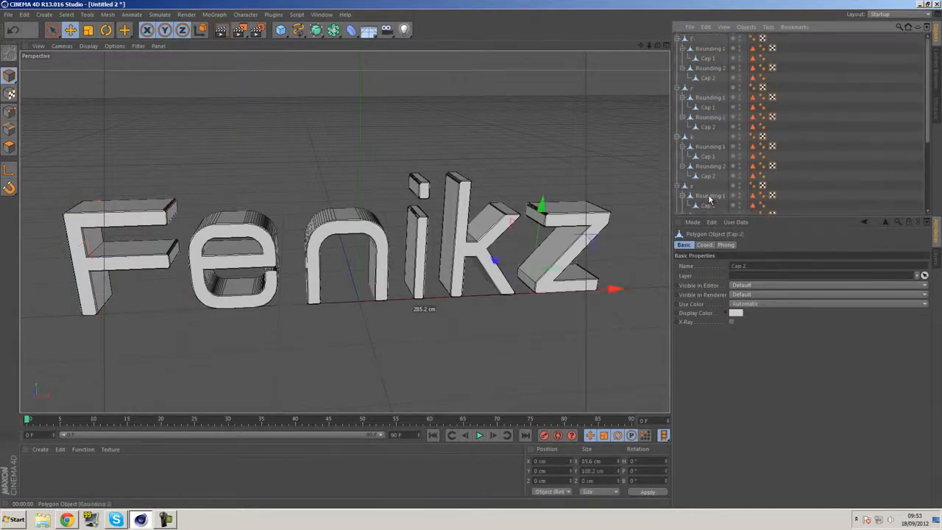
pyautogui.hotkey('ctrl', 'a')
pyautogui.rightClick(700, 56)
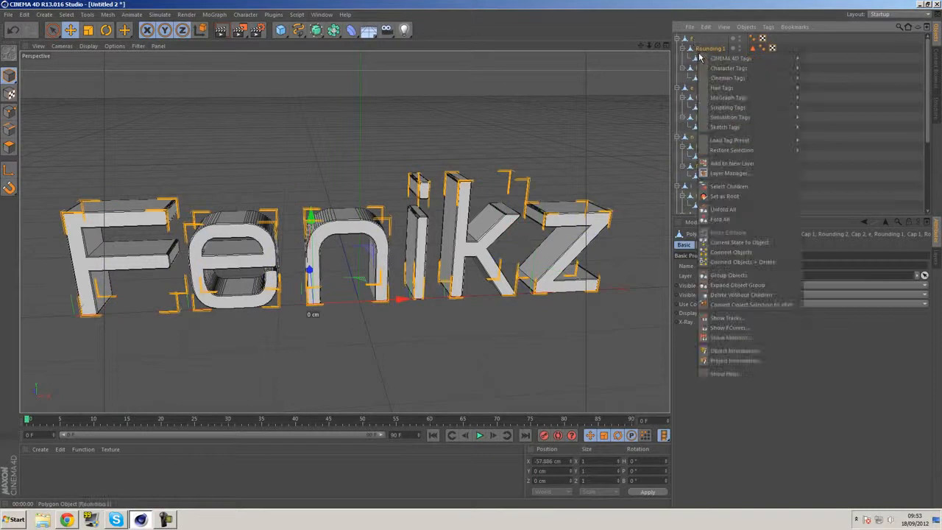
pyautogui.click(743, 262)
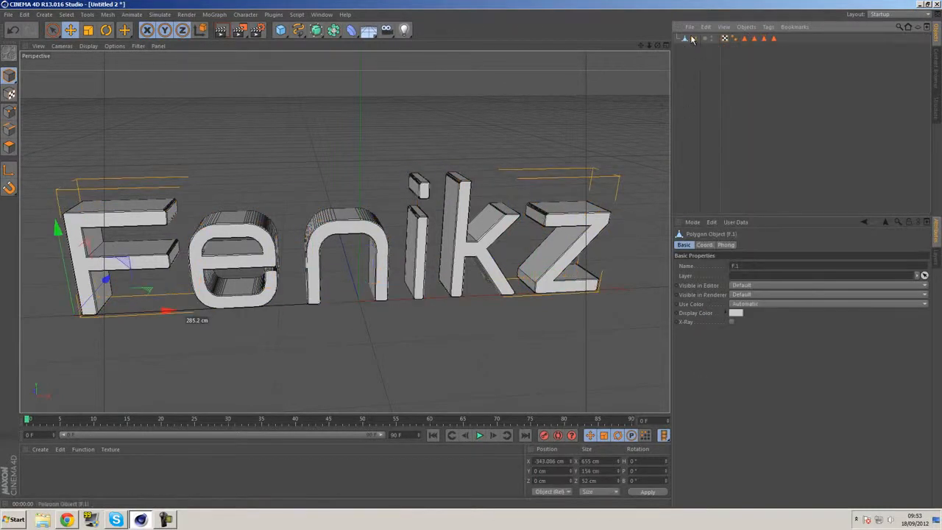
# Delete the four polygon selection tags R1, C1, R2 and C2 from the merged text object
pyautogui.moveTo(786, 50); pyautogui.dragTo(745, 42)
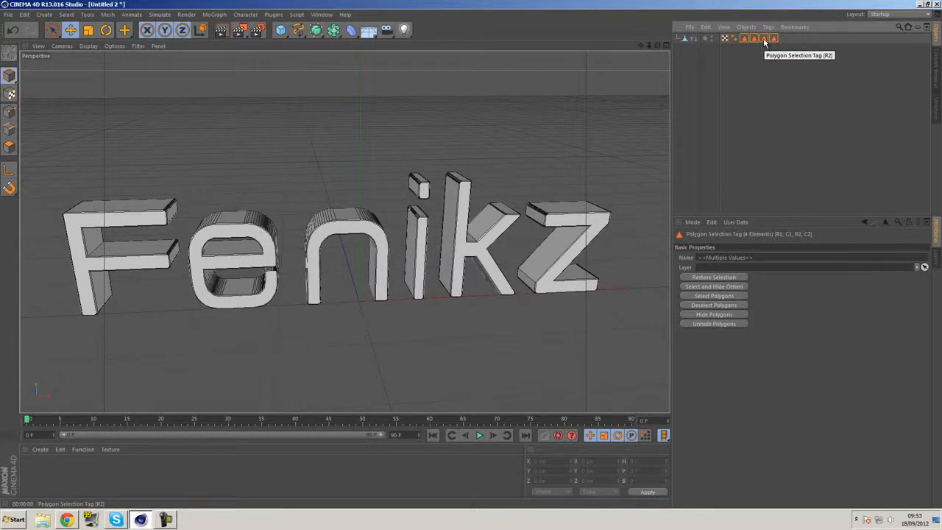
pyautogui.press('Delete')
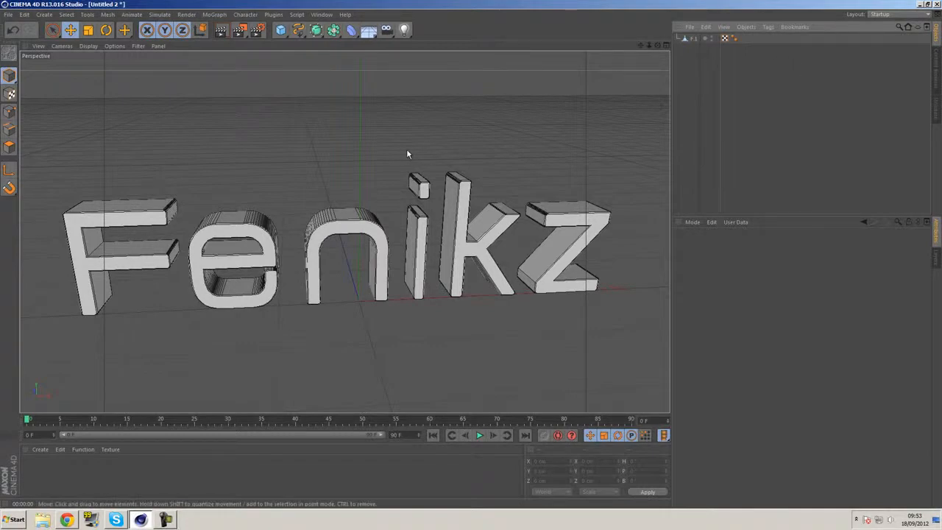
pyautogui.keyDown('alt'); pyautogui.moveTo(434, 184); pyautogui.dragTo(520, 185); pyautogui.keyUp('alt')
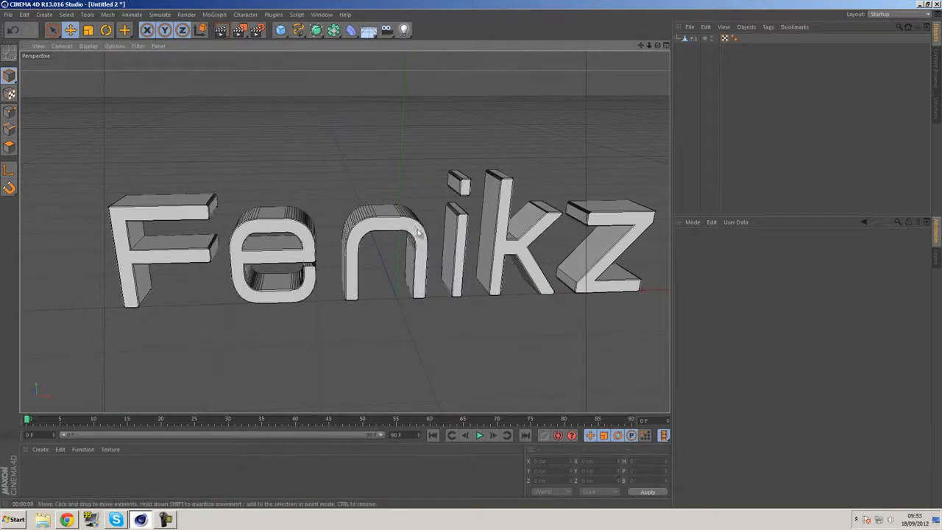
# Select the merged text object and try to weld its geometry by running Optimize on all its points in point mode
pyautogui.click(691, 38)
pyautogui.click(9, 147)
pyautogui.click(52, 30)
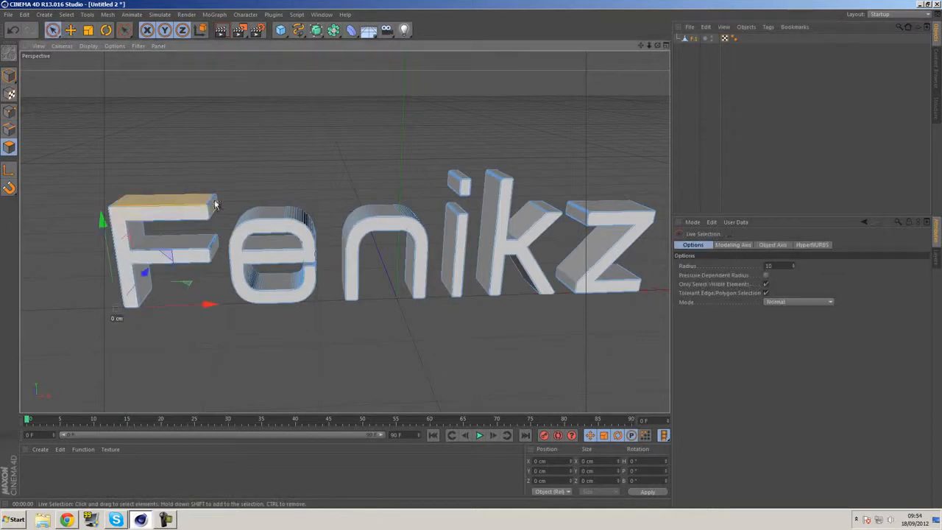
pyautogui.click(204, 212)
pyautogui.click(302, 182)
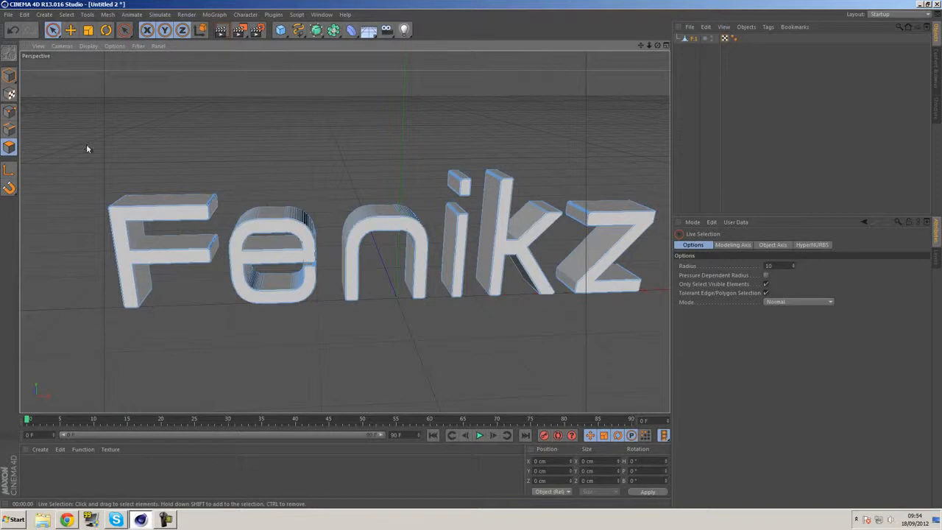
pyautogui.click(9, 111)
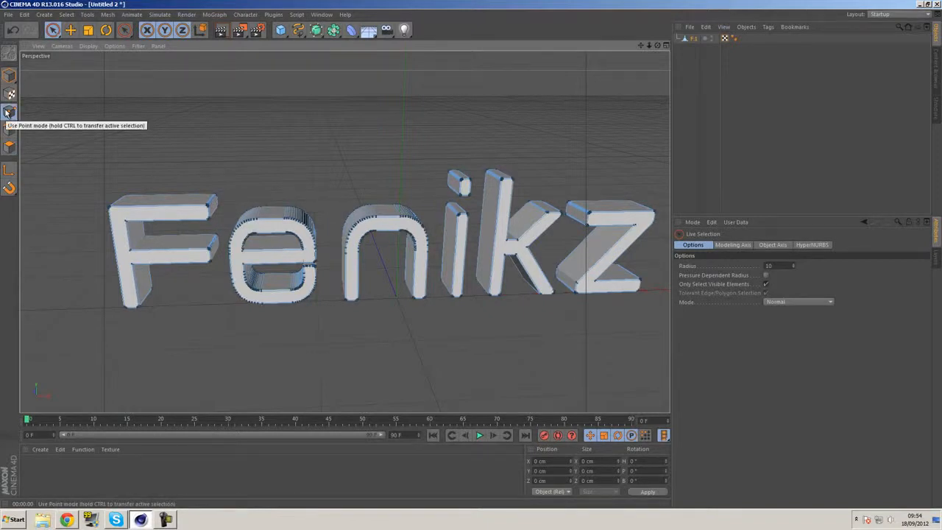
pyautogui.hotkey('ctrl', 'a')
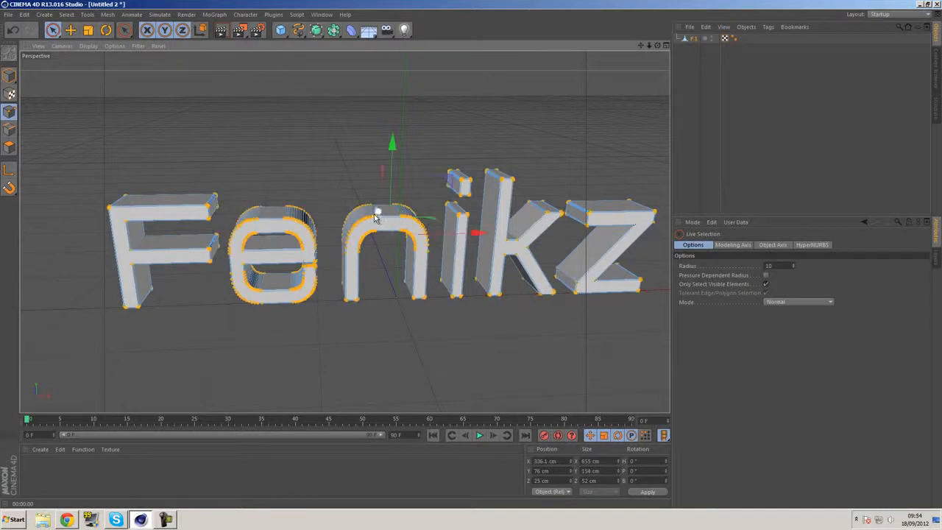
pyautogui.rightClick(413, 216)
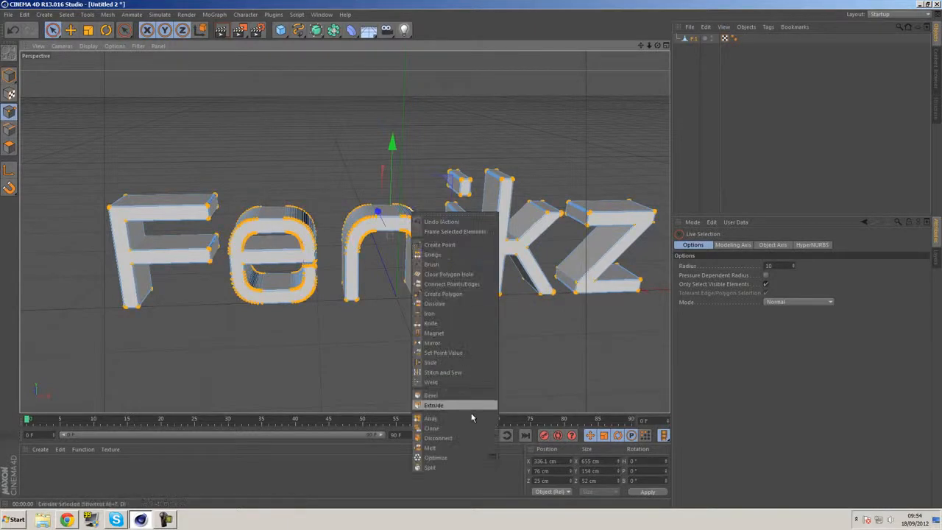
pyautogui.click(458, 457)
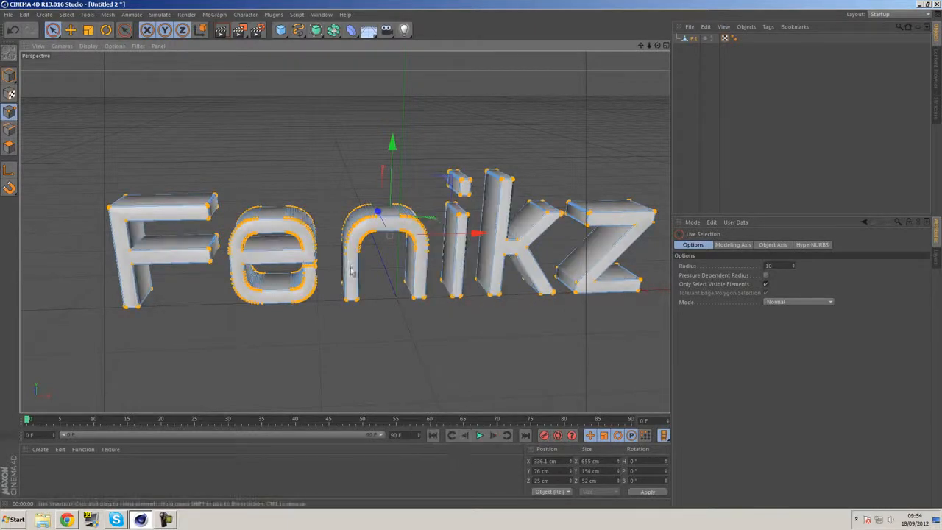
# Inspect the optimized letters up close around the e, undo the Optimize and clear the point selection
pyautogui.click(288, 109)
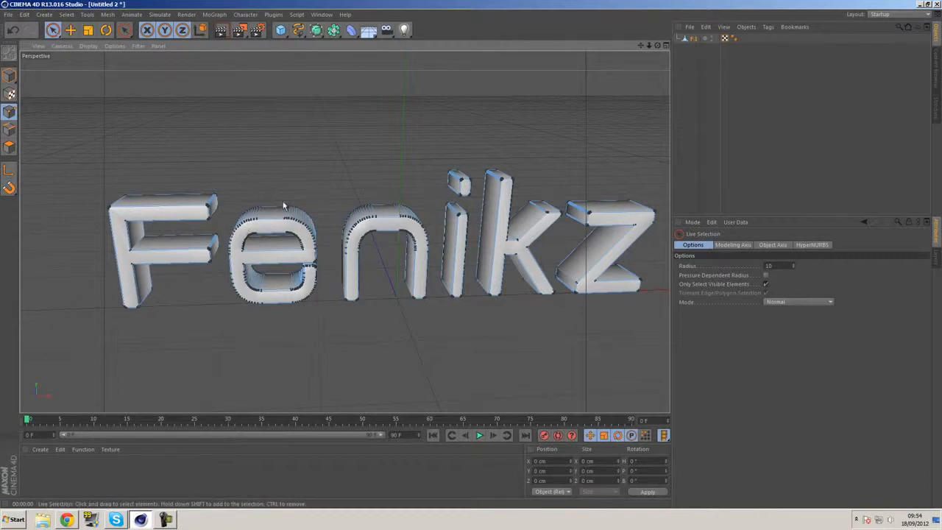
pyautogui.hotkey('ctrl', 'a')
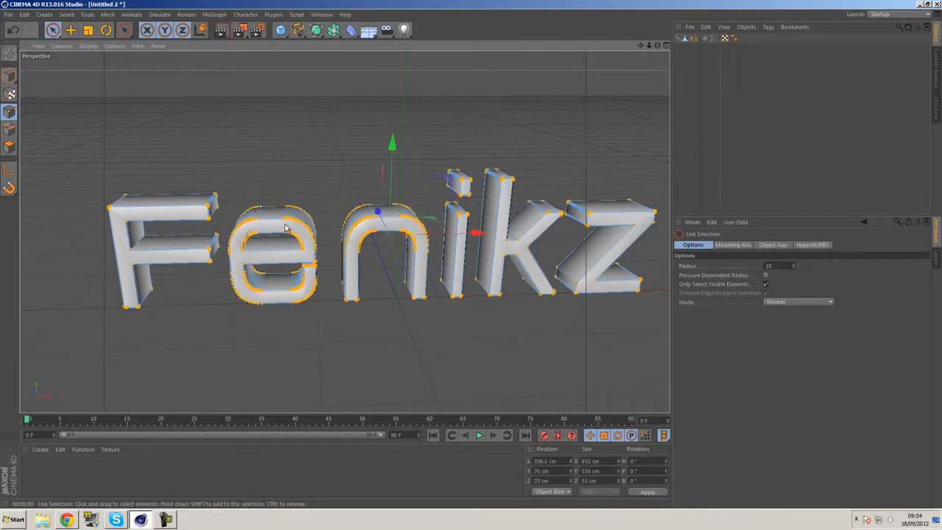
pyautogui.rightClick(285, 224)
pyautogui.click(471, 344)
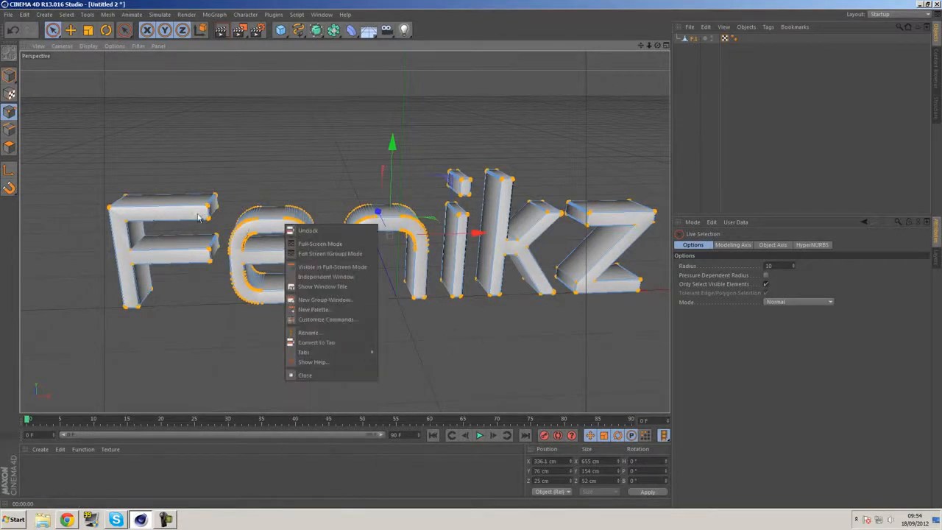
pyautogui.click(226, 237)
pyautogui.scroll(8, 265, 217)
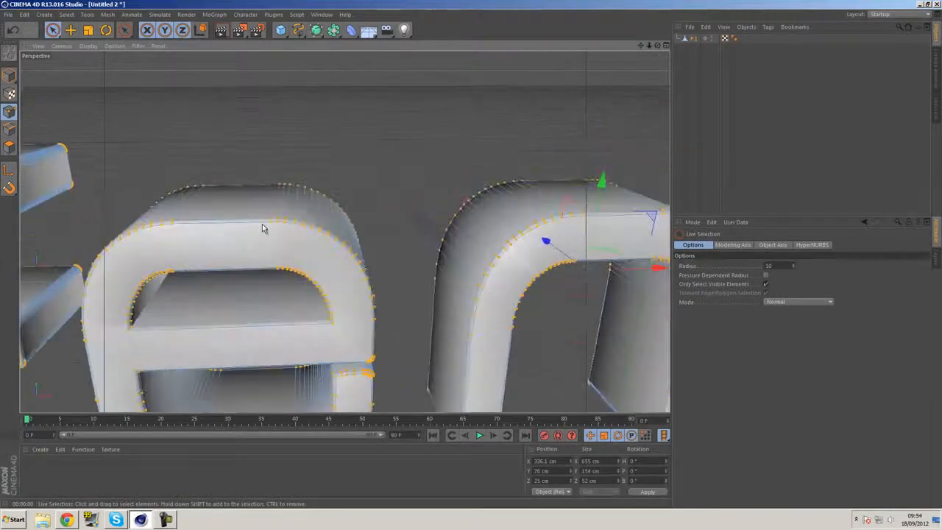
pyautogui.scroll(5, 267, 222)
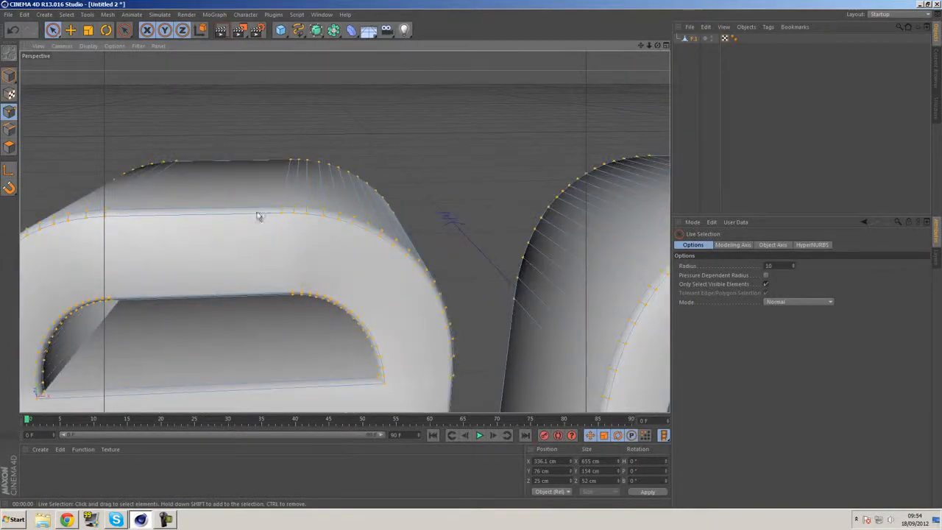
pyautogui.scroll(-10, 342, 228)
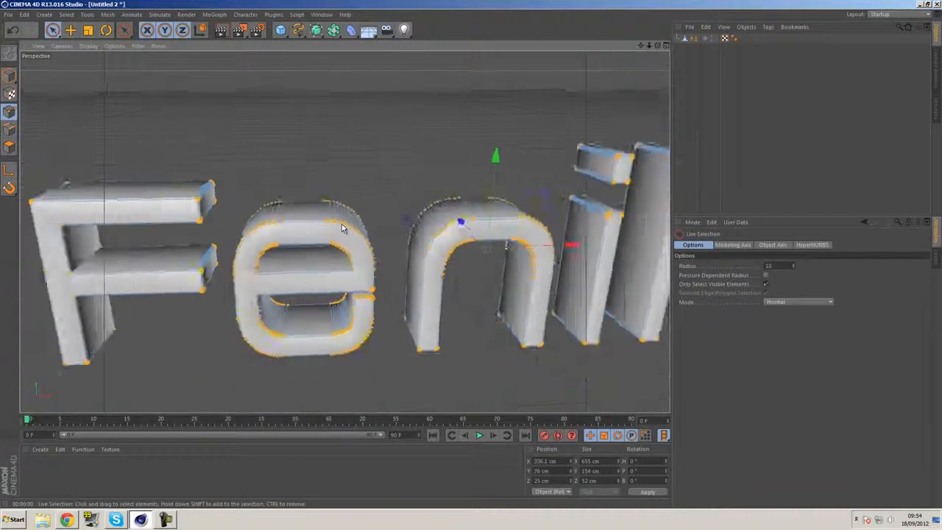
pyautogui.scroll(-4, 341, 228)
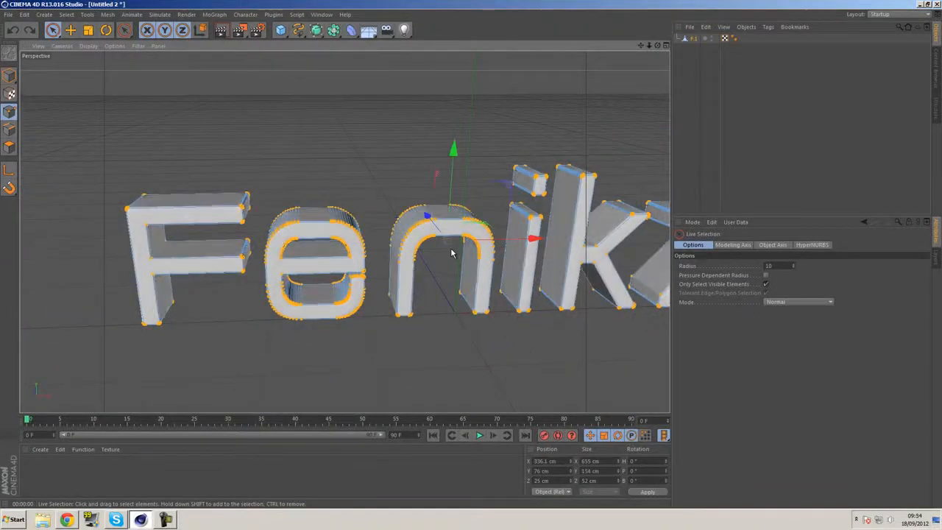
pyautogui.click(355, 133)
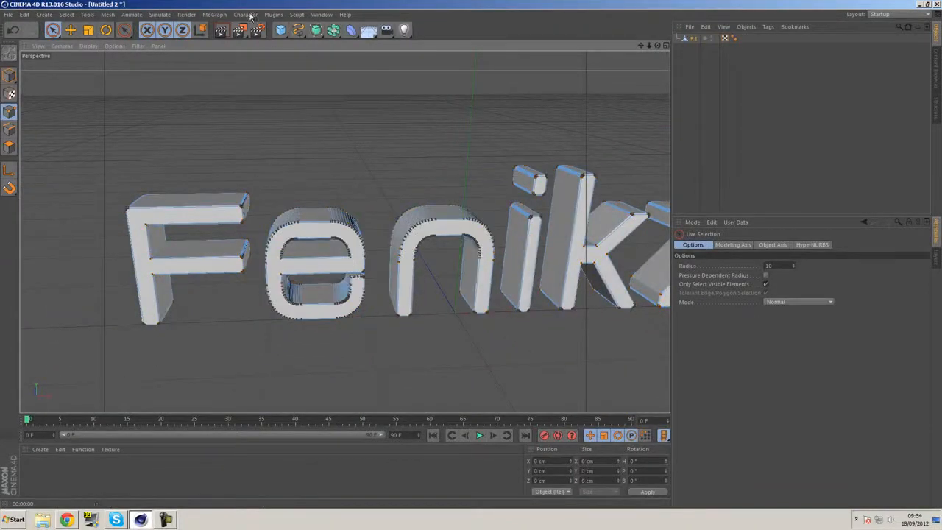
# Add a MoGraph Random effector and make it a child of the merged text object
pyautogui.click(214, 14)
pyautogui.moveTo(230, 33)
pyautogui.click(295, 105)
pyautogui.moveTo(690, 40); pyautogui.dragTo(689, 47)
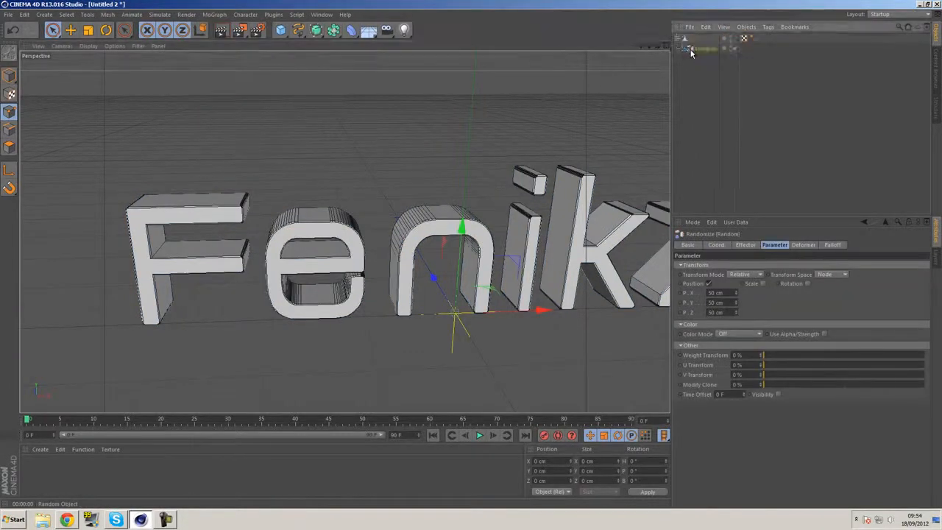
pyautogui.click(694, 38)
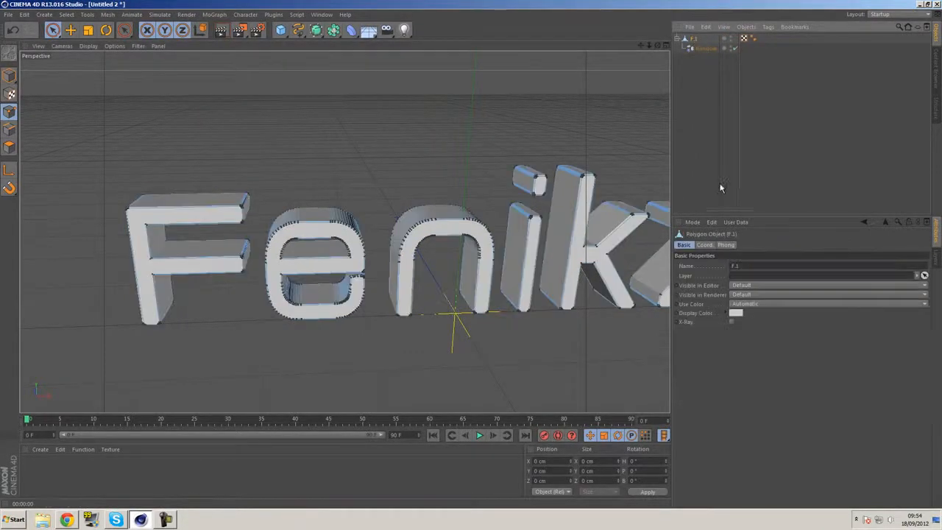
# Look through the deformer and parameter settings of the Random effector and the text's properties, and delete the effector
pyautogui.click(698, 48)
pyautogui.click(804, 245)
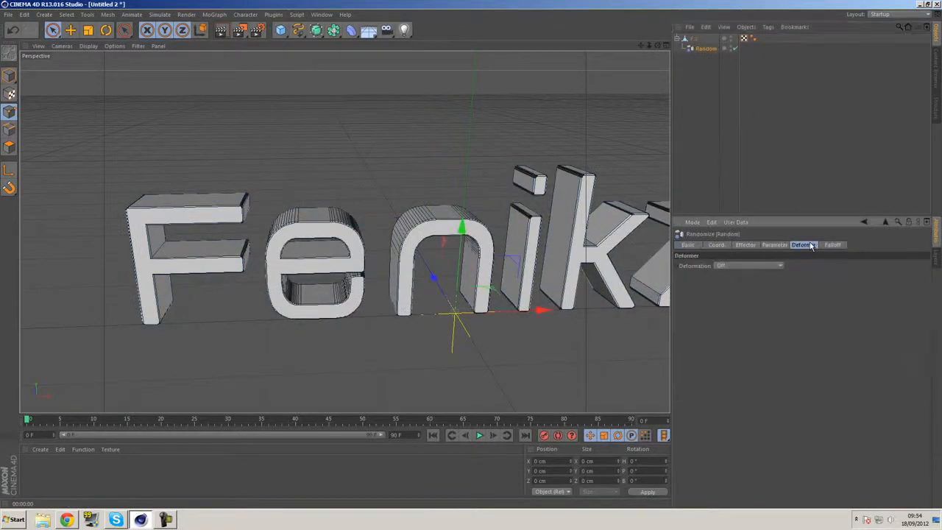
pyautogui.click(774, 244)
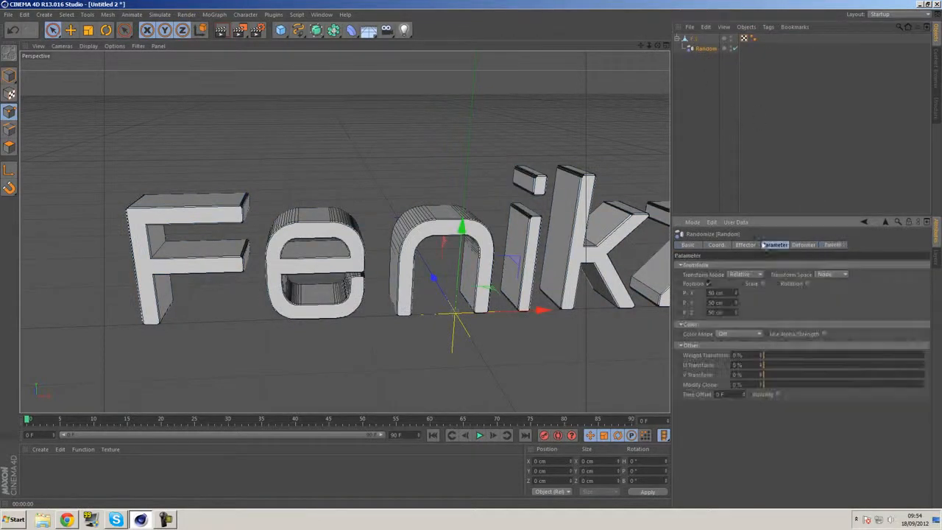
pyautogui.click(698, 38)
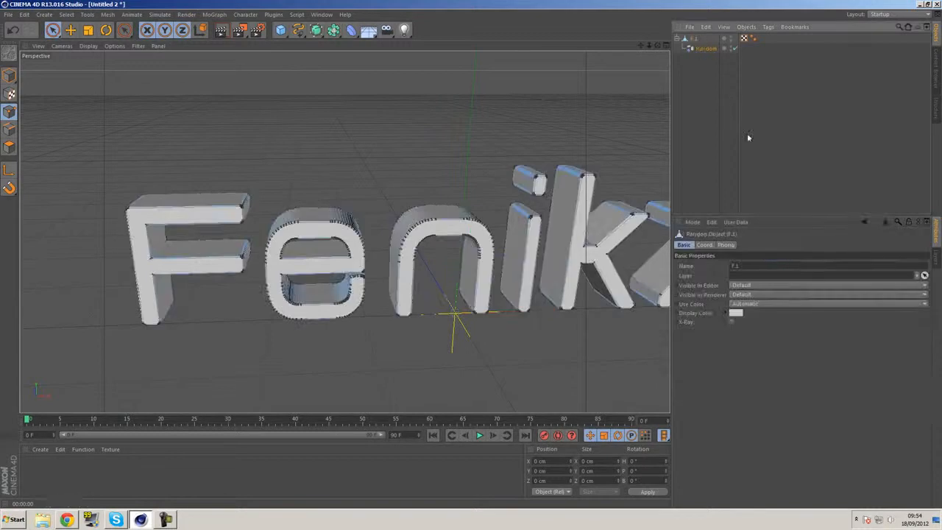
pyautogui.click(726, 245)
pyautogui.click(705, 244)
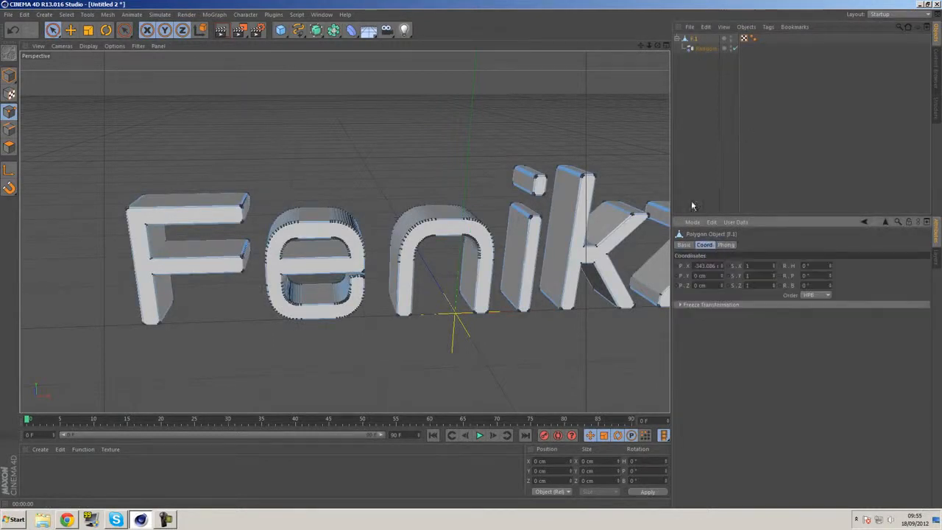
pyautogui.click(698, 64)
pyautogui.click(702, 49)
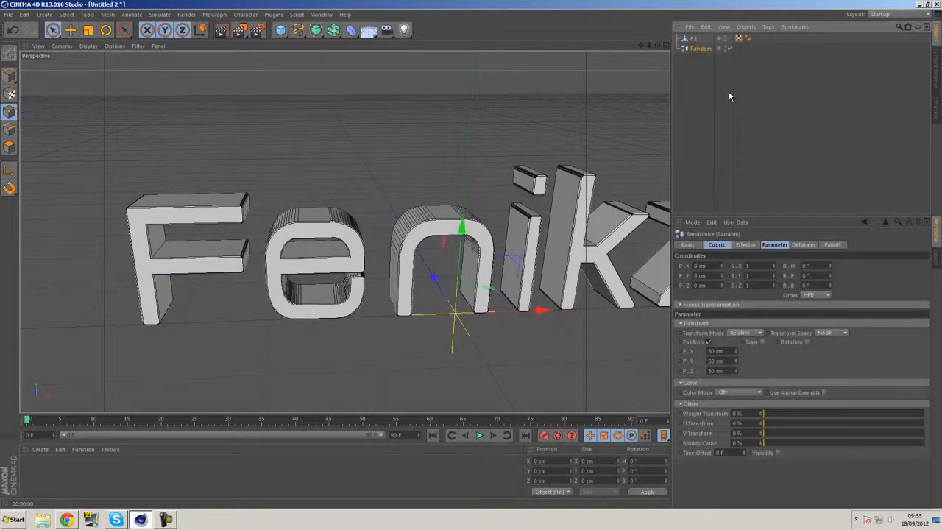
pyautogui.press('Delete')
# Select all points of the merged text object again, run Optimize on them and clear the selection
pyautogui.click(692, 38)
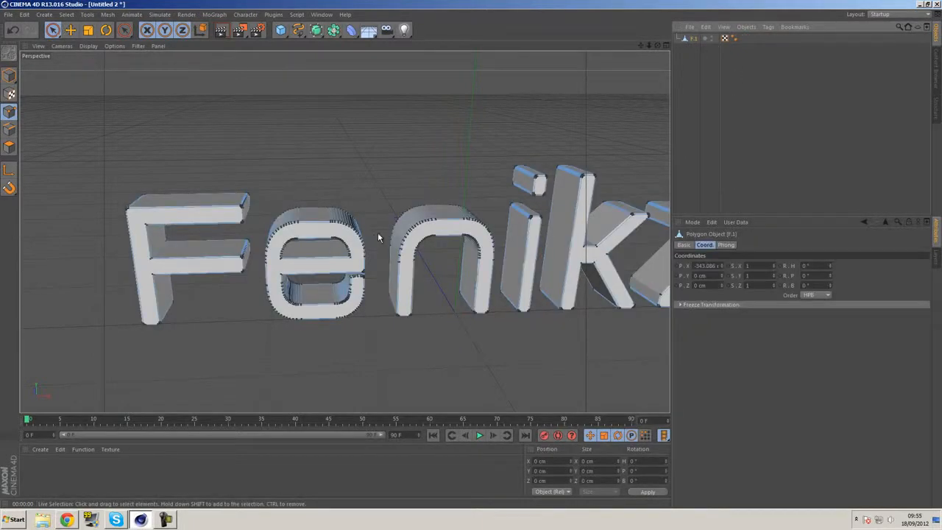
pyautogui.hotkey('ctrl', 'a')
pyautogui.rightClick(375, 183)
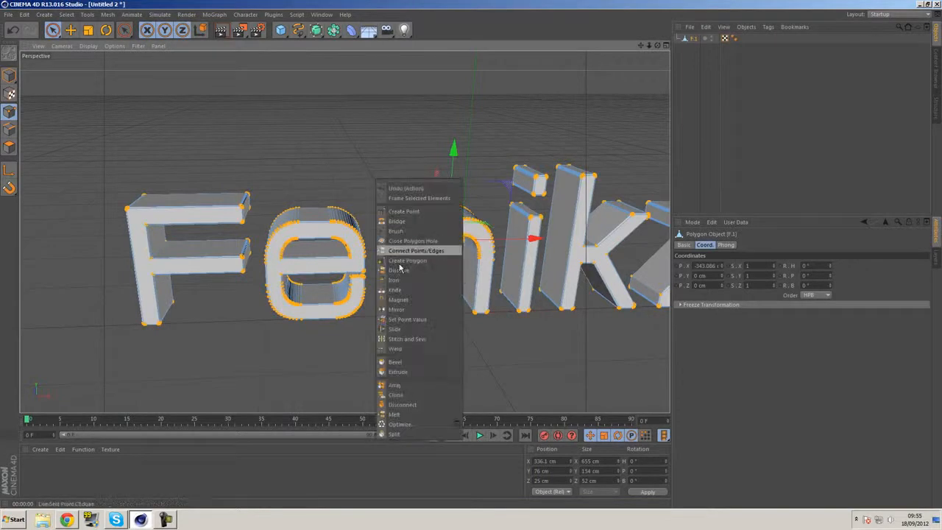
pyautogui.click(401, 425)
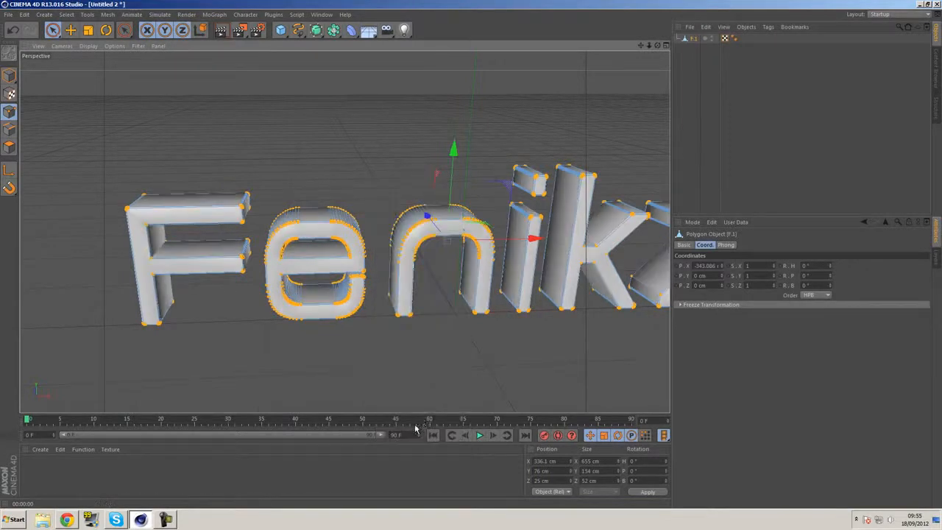
pyautogui.click(343, 165)
pyautogui.click(53, 29)
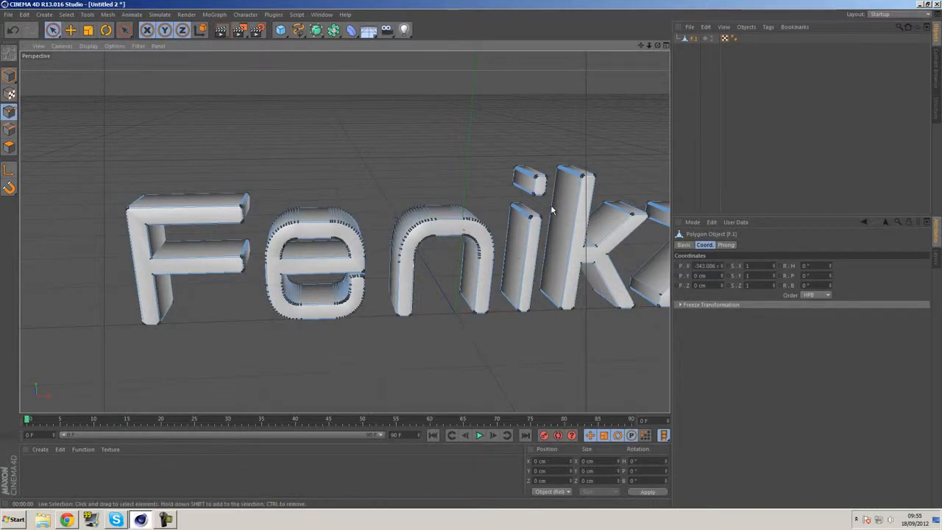
# Set the Phong angle of the text's Phong tag to 30° and check the shading on the F and e
pyautogui.click(734, 39)
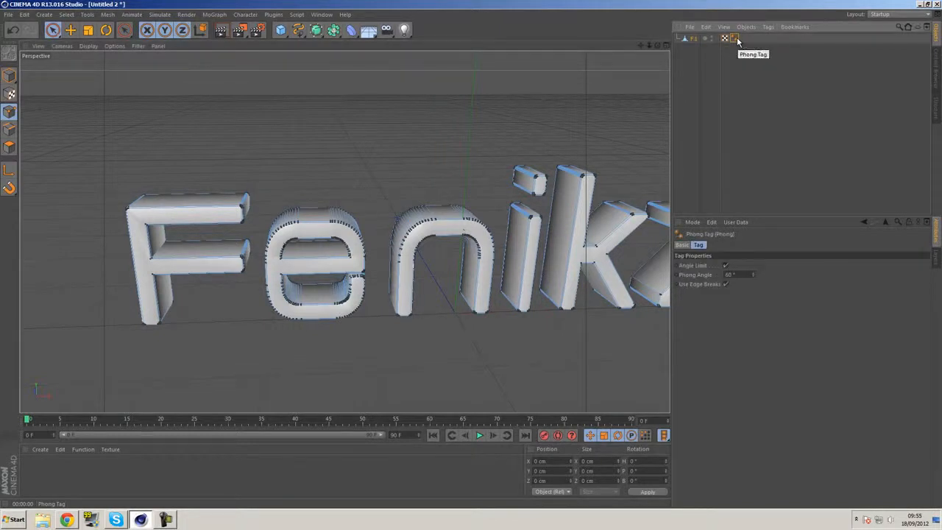
pyautogui.click(728, 274)
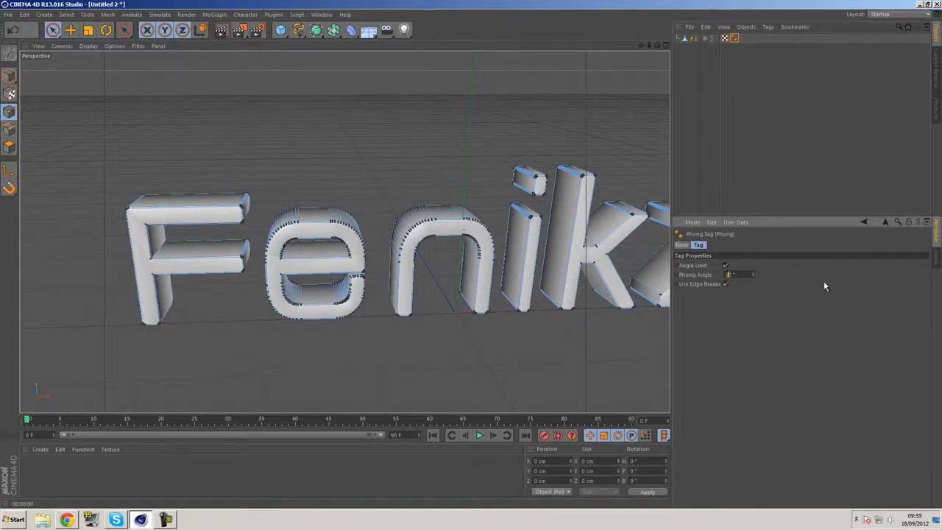
pyautogui.press('Return')
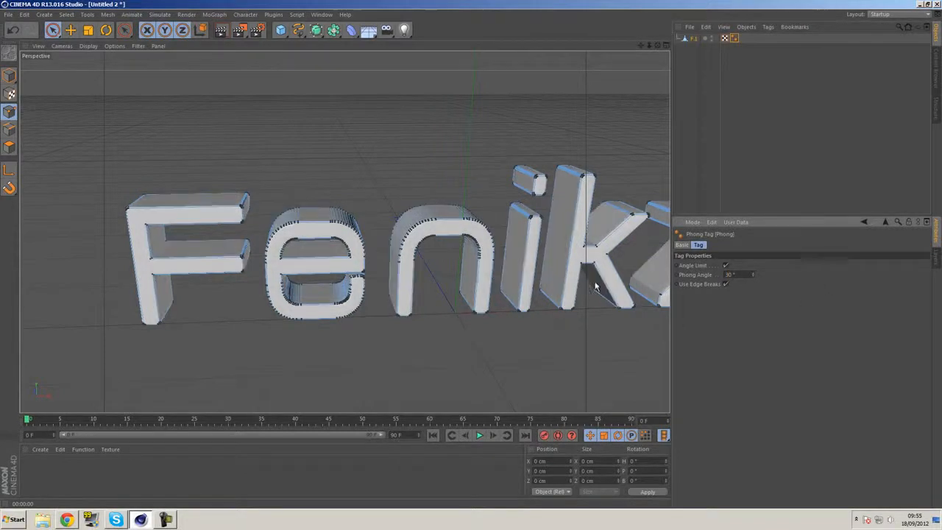
pyautogui.click(52, 29)
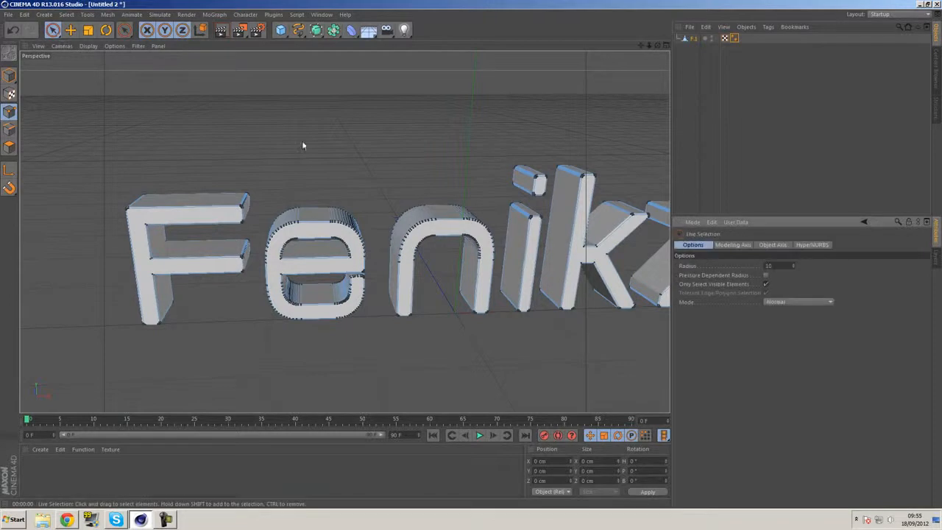
pyautogui.scroll(5, 180, 194)
pyautogui.keyDown('alt'); pyautogui.moveTo(218, 197); pyautogui.dragTo(301, 220, button='right'); pyautogui.keyUp('alt')
pyautogui.keyDown('alt'); pyautogui.moveTo(342, 229); pyautogui.dragTo(463, 285); pyautogui.keyUp('alt')
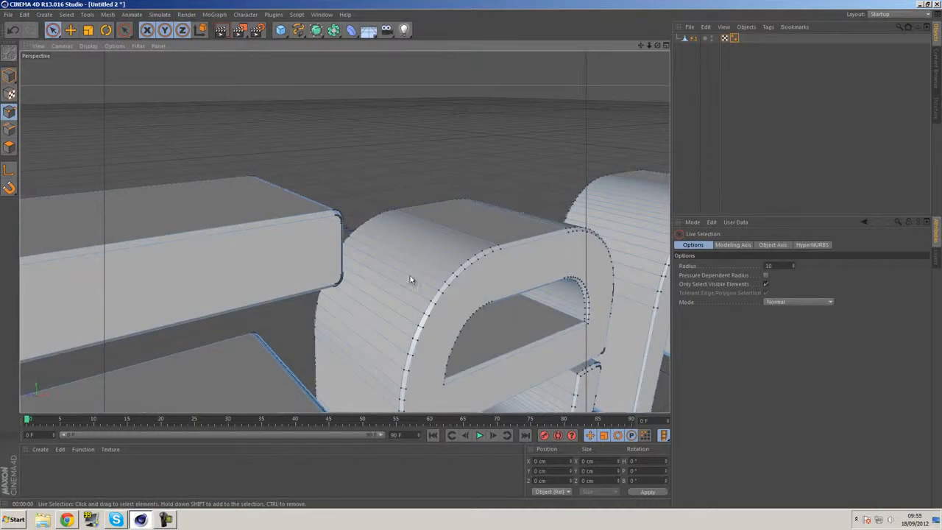
# Try a Phong angle of 45° on the text's Phong tag and render the view to check the shading
pyautogui.keyDown('alt'); pyautogui.moveTo(551, 298); pyautogui.dragTo(295, 207); pyautogui.keyUp('alt')
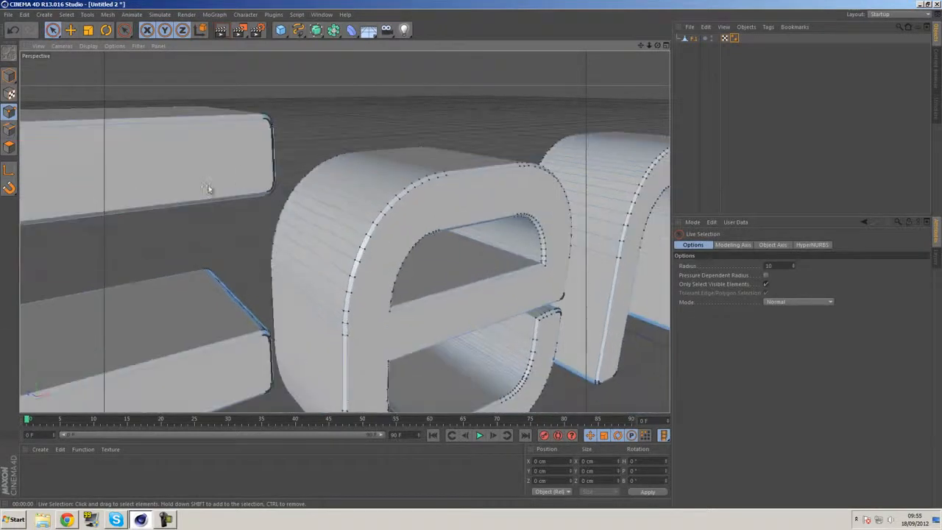
pyautogui.keyDown('alt'); pyautogui.moveTo(196, 177); pyautogui.dragTo(334, 196); pyautogui.keyUp('alt')
pyautogui.keyDown('alt'); pyautogui.moveTo(174, 187); pyautogui.dragTo(313, 269); pyautogui.keyUp('alt')
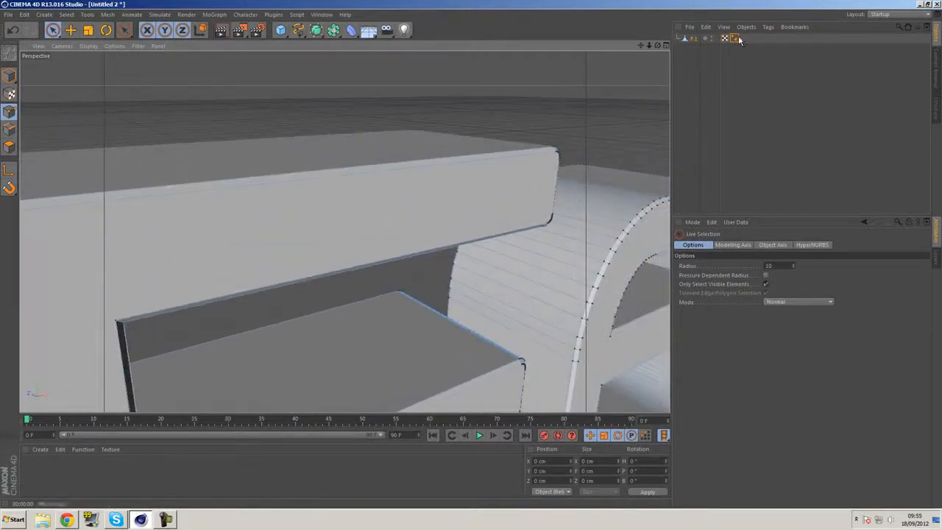
pyautogui.click(736, 38)
pyautogui.moveTo(755, 275); pyautogui.dragTo(755, 274)
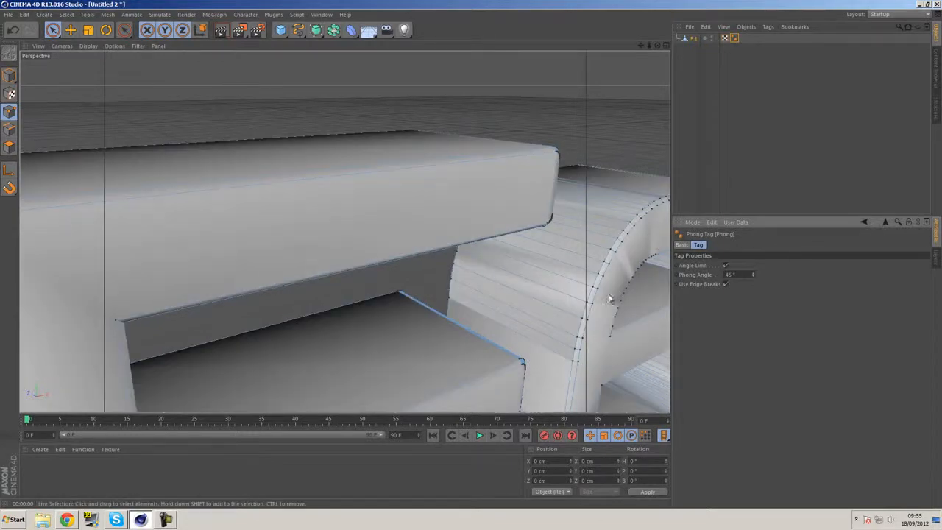
pyautogui.click(221, 31)
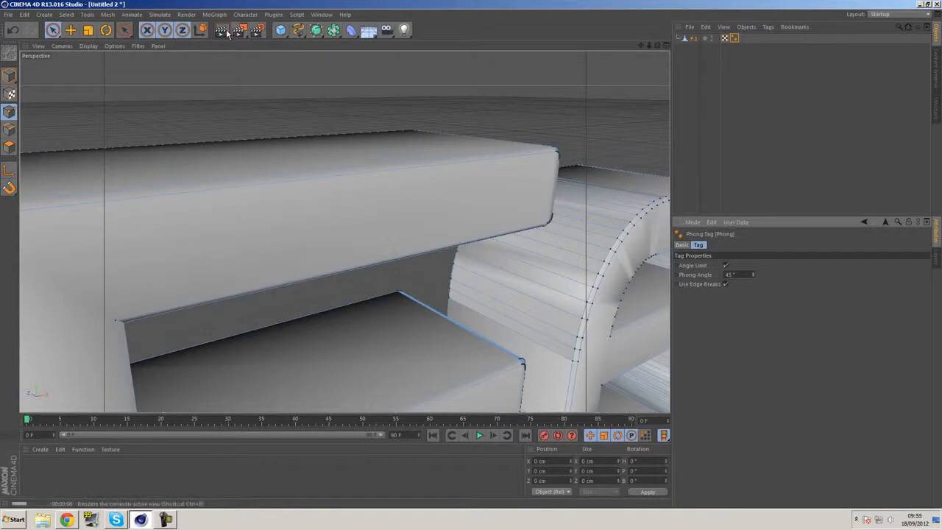
pyautogui.click(726, 266)
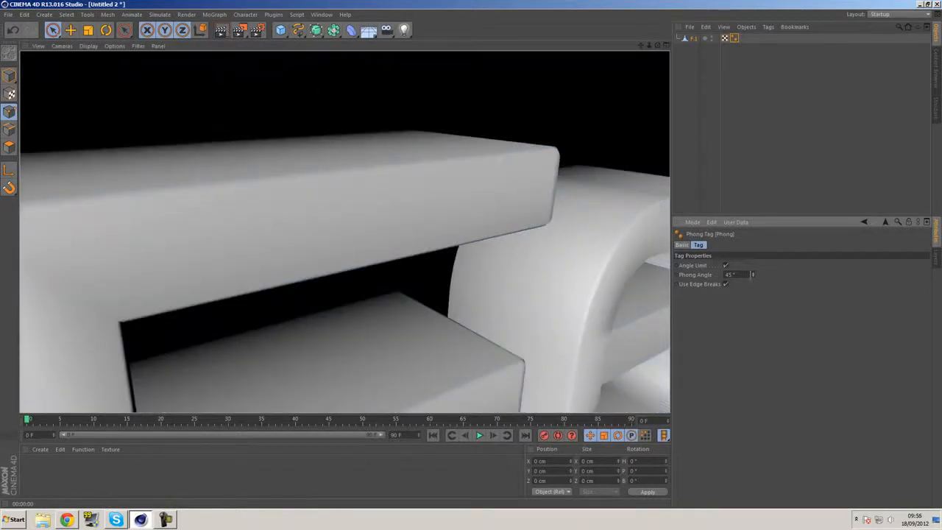
# Set the Phong angle of the text's Phong tag to 30° and render the view of the first letters
pyautogui.click(753, 276)
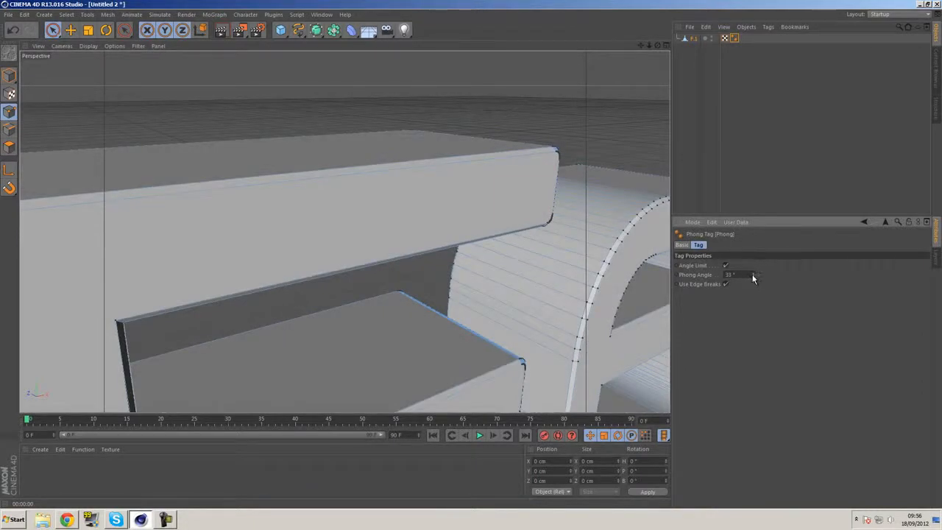
pyautogui.keyDown('alt'); pyautogui.moveTo(579, 209); pyautogui.dragTo(353, 170, button='middle'); pyautogui.keyUp('alt')
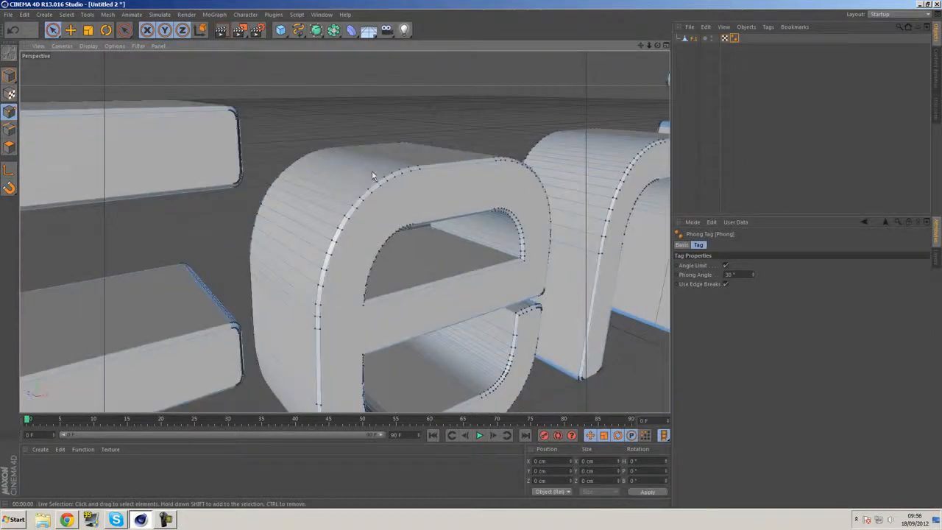
pyautogui.scroll(-4, 398, 175)
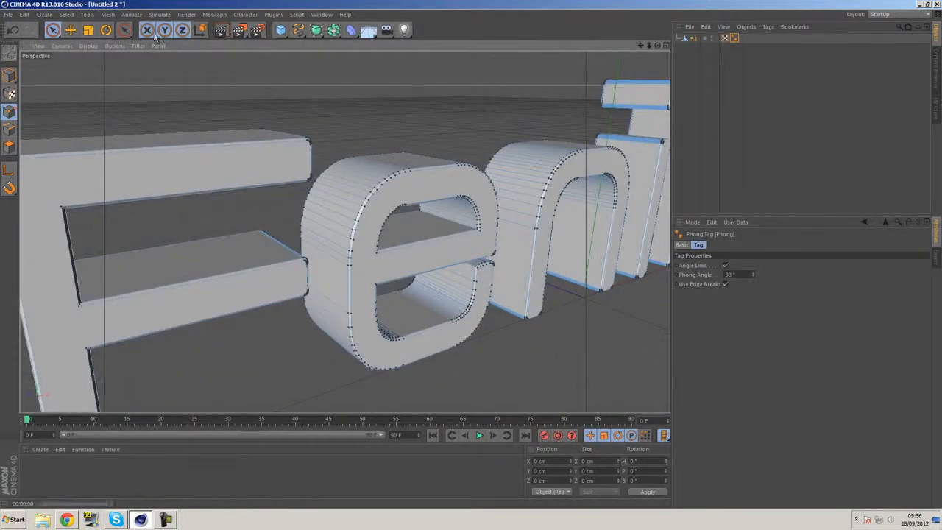
pyautogui.click(221, 30)
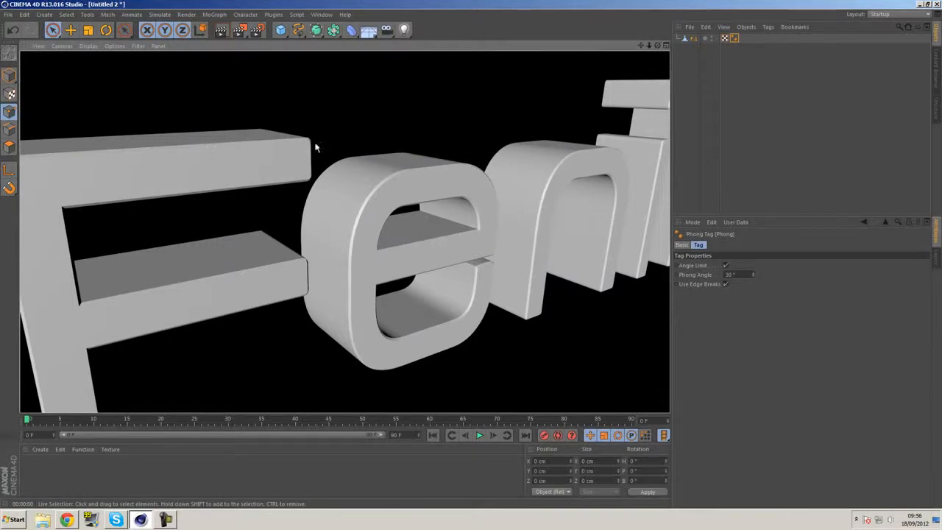
# Switch from point editing to model mode with the whole Fenikz text in view
pyautogui.keyDown('alt'); pyautogui.moveTo(488, 220); pyautogui.dragTo(395, 208, button='middle'); pyautogui.keyUp('alt')
pyautogui.scroll(-5, 423, 197)
pyautogui.keyDown('alt'); pyautogui.moveTo(427, 198); pyautogui.dragTo(427, 225); pyautogui.keyUp('alt')
pyautogui.click(8, 75)
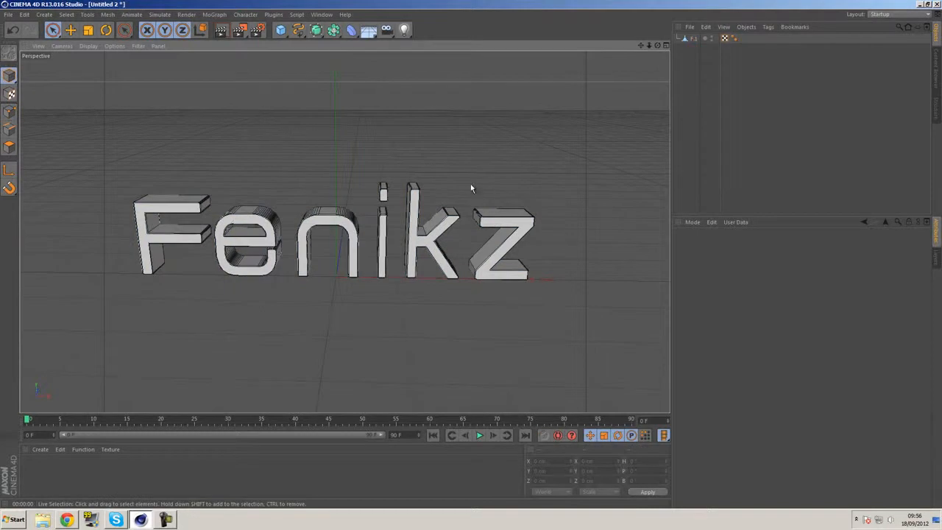
pyautogui.keyDown('alt'); pyautogui.moveTo(402, 195); pyautogui.dragTo(335, 158); pyautogui.keyUp('alt')
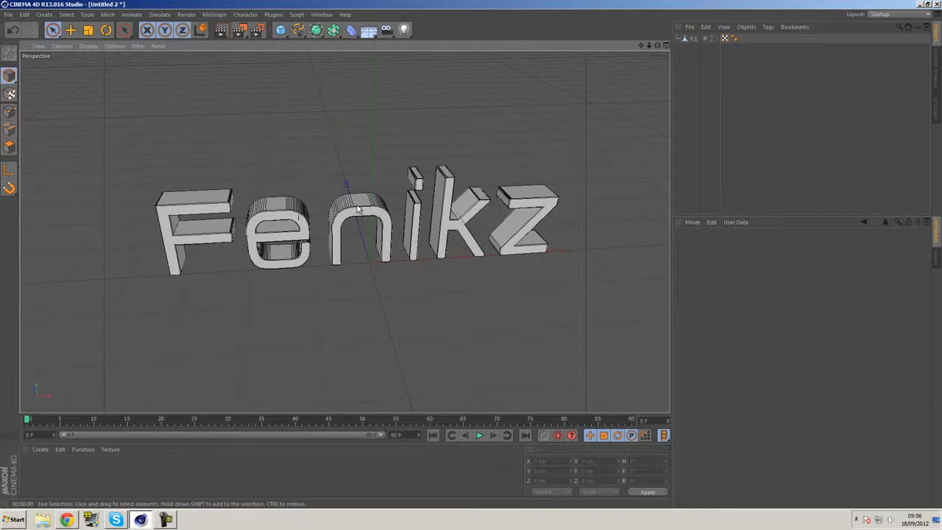
# Open the Thrausi fracture tool and look through its Dynamic, Material and Bake settings
pyautogui.click(265, 15)
pyautogui.moveTo(299, 44)
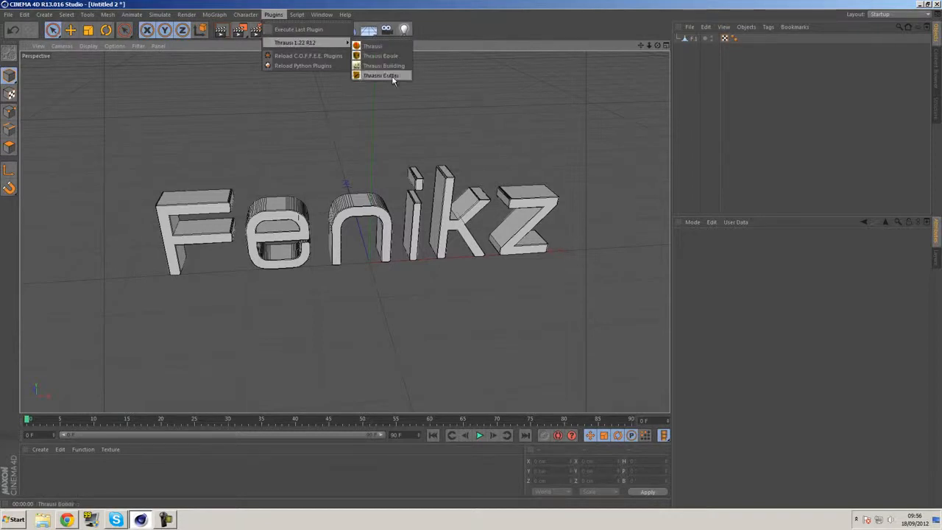
pyautogui.click(377, 47)
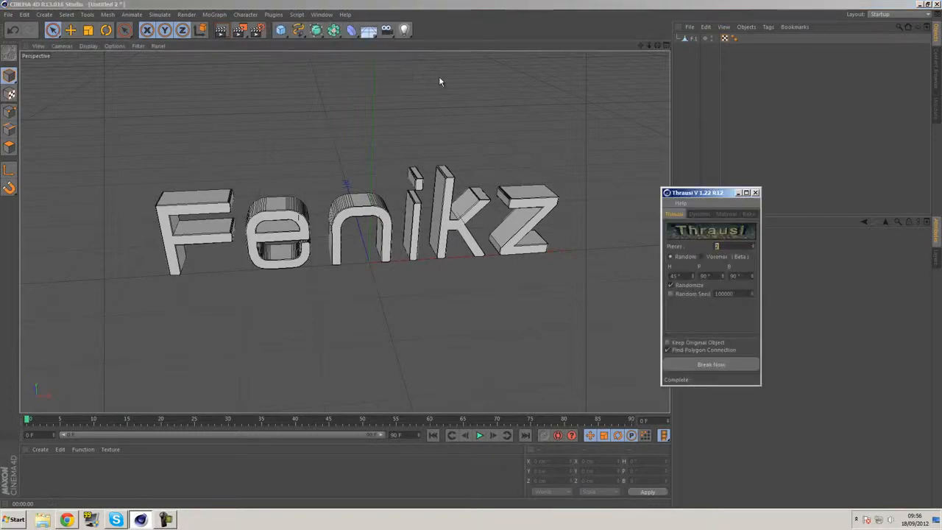
pyautogui.moveTo(708, 196); pyautogui.dragTo(610, 81)
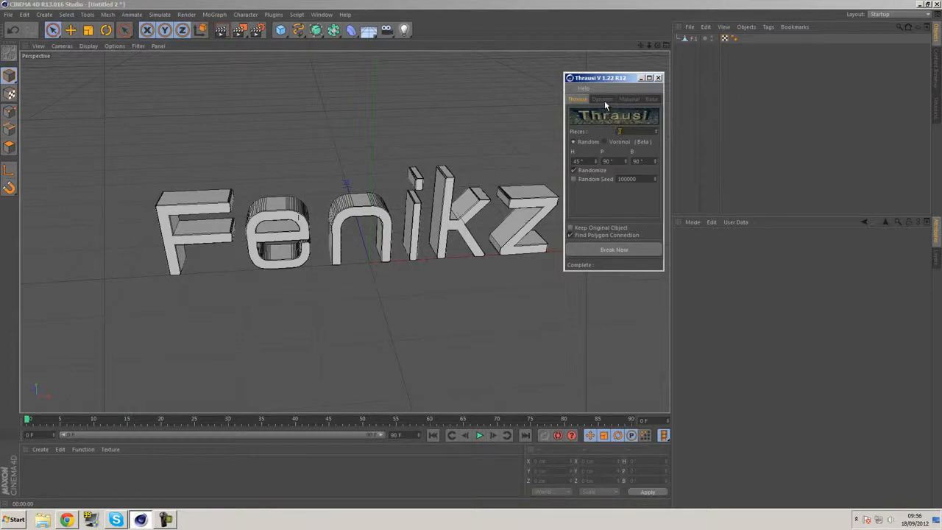
pyautogui.click(604, 100)
pyautogui.click(628, 101)
pyautogui.click(649, 100)
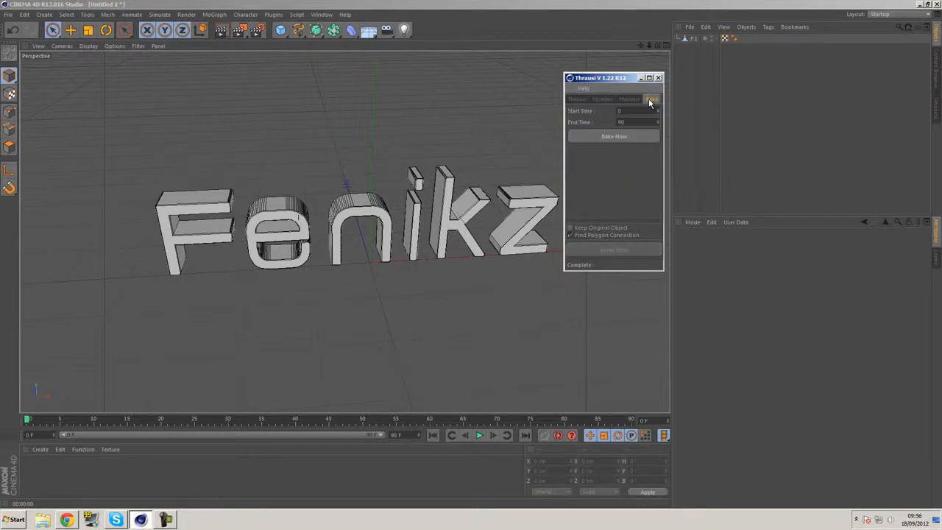
pyautogui.click(580, 98)
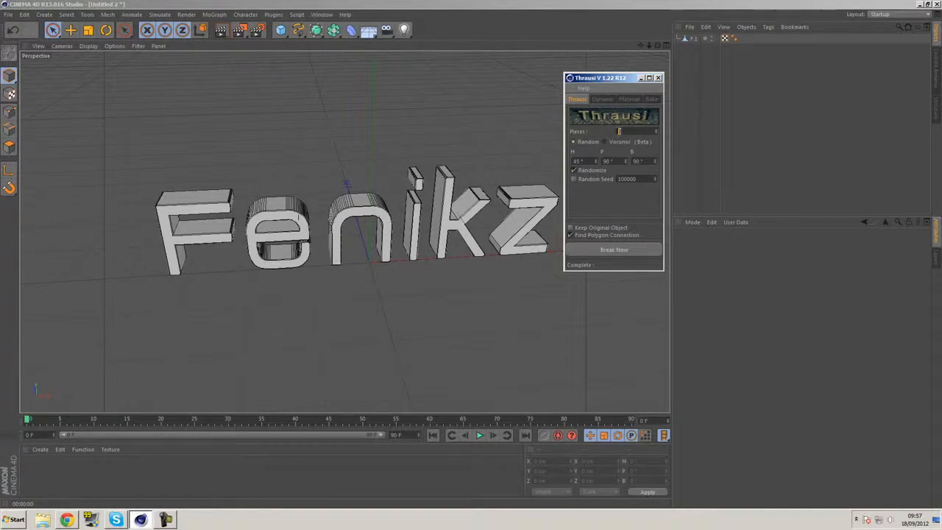
# Save the project as Tutorial_two in the Fracture Text Tutorial folder
pyautogui.click(7, 14)
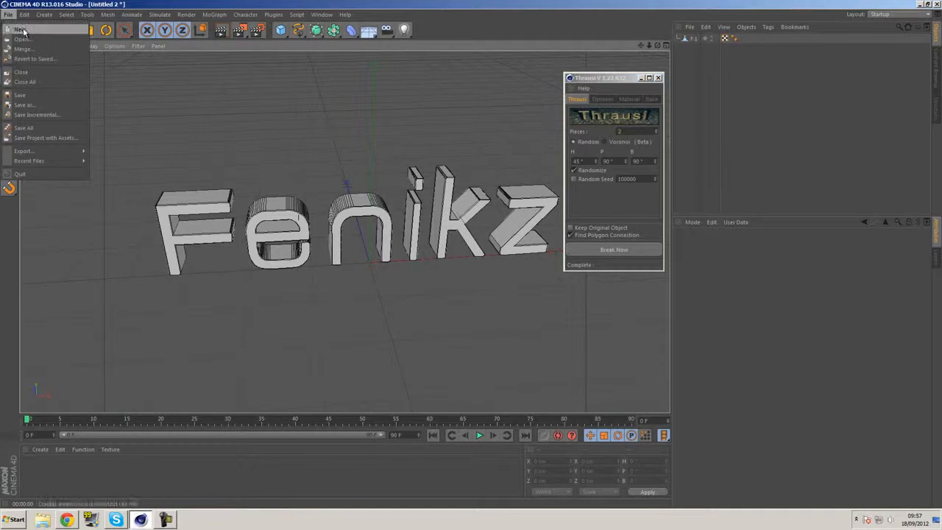
pyautogui.click(34, 95)
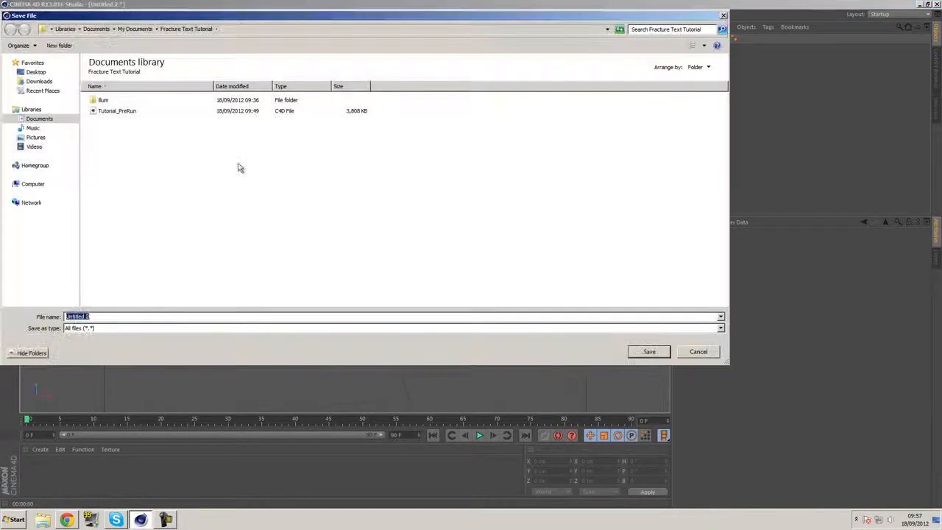
pyautogui.write('Tutorial_two')
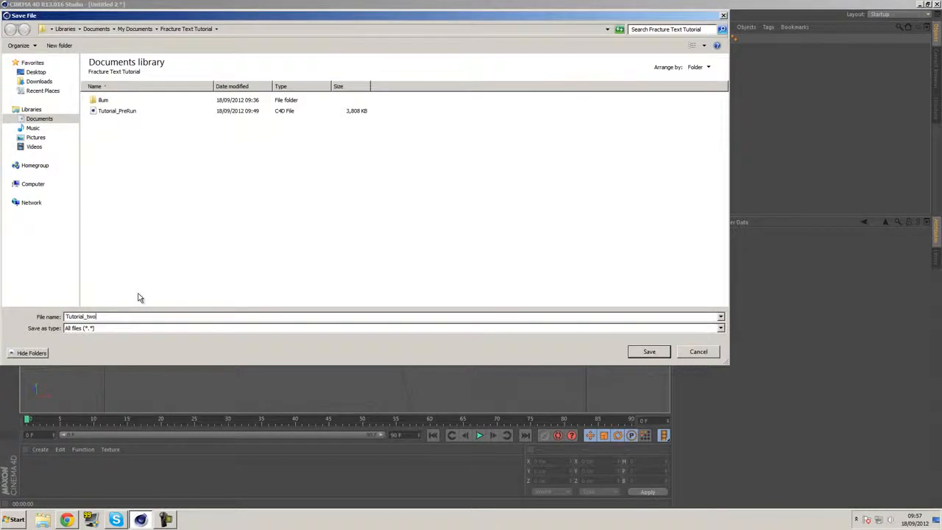
pyautogui.press('Return')
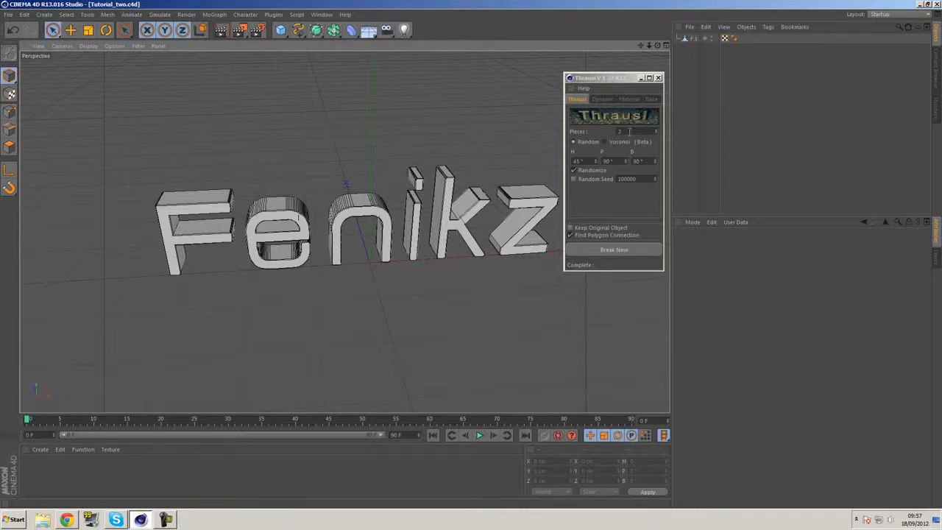
# Set Thrausi to 20 pieces, break the merged text object with it and close the tool
pyautogui.moveTo(629, 132); pyautogui.dragTo(589, 137)
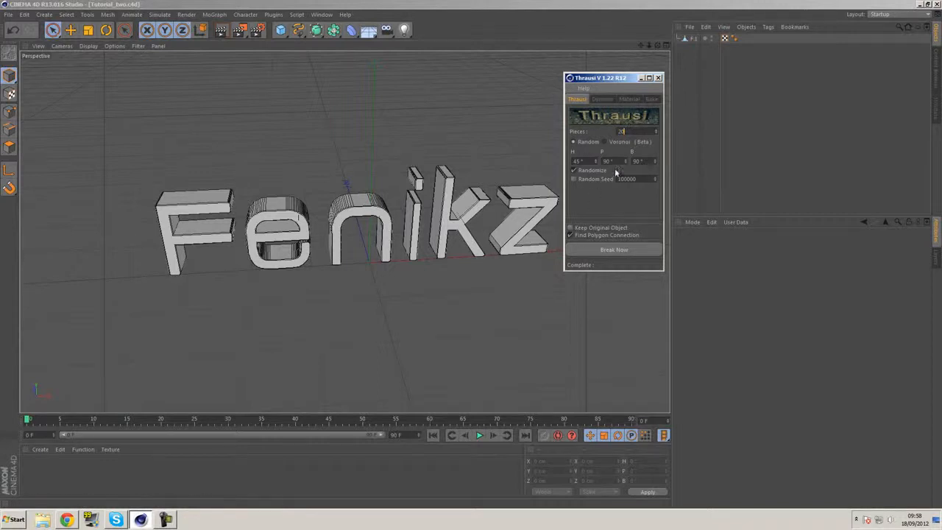
pyautogui.click(610, 248)
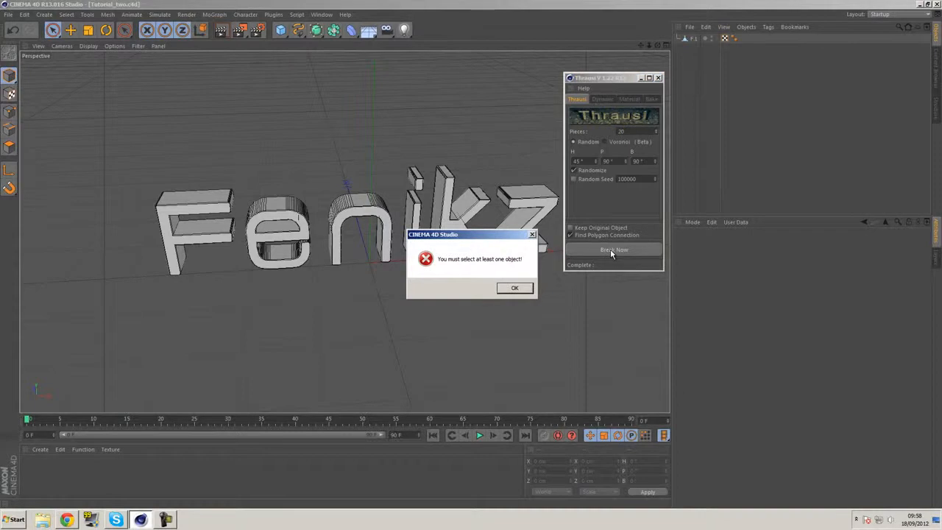
pyautogui.click(524, 287)
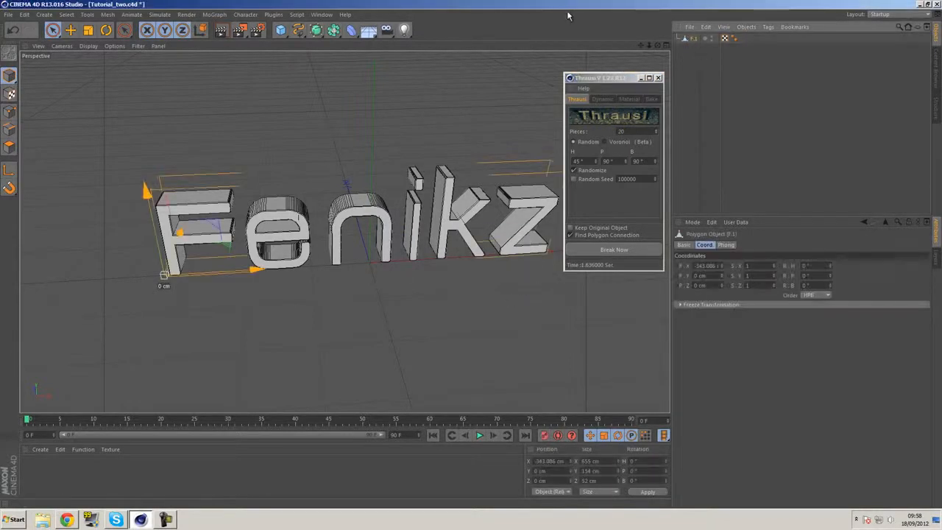
pyautogui.click(622, 250)
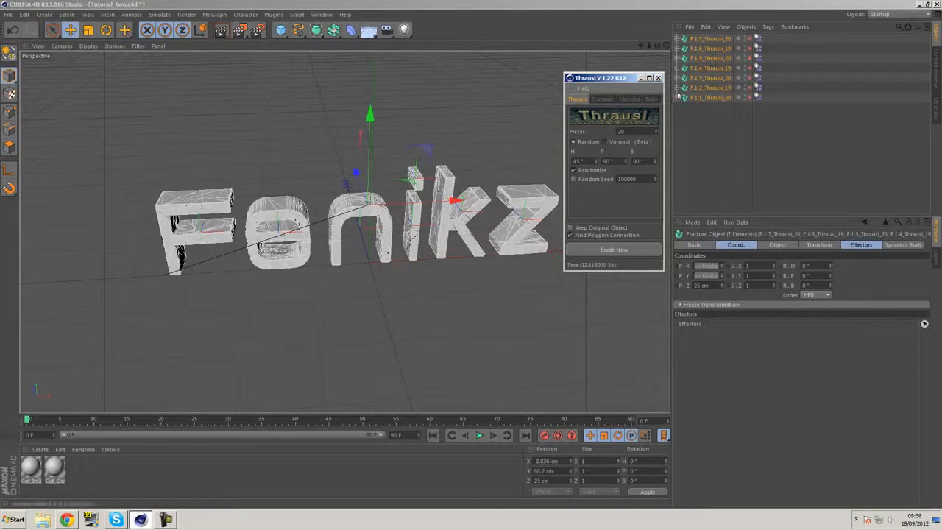
pyautogui.click(660, 79)
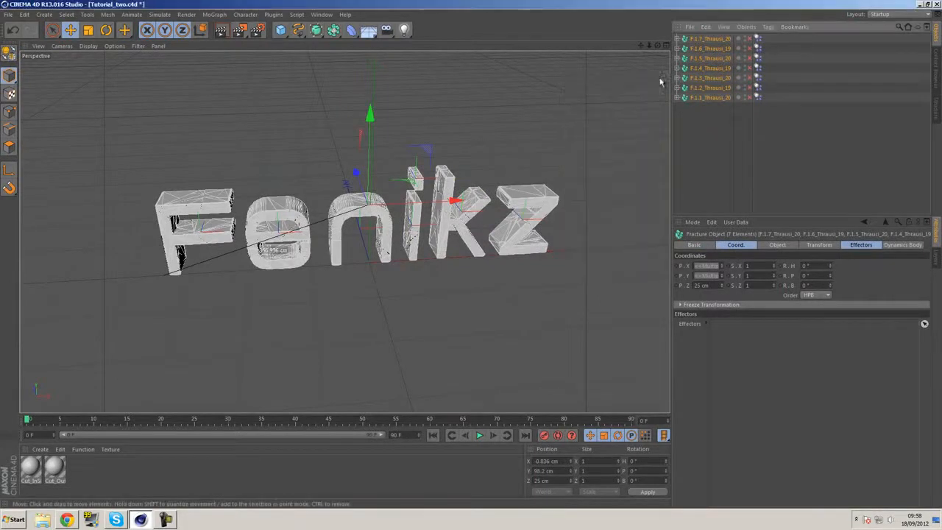
# Deselect the fractured letters, set the viewport to shaded display without lines and render the view
pyautogui.keyDown('alt'); pyautogui.moveTo(520, 237); pyautogui.dragTo(553, 258); pyautogui.keyUp('alt')
pyautogui.keyDown('alt'); pyautogui.moveTo(393, 242); pyautogui.dragTo(475, 241, button='middle'); pyautogui.keyUp('alt')
pyautogui.click(697, 168)
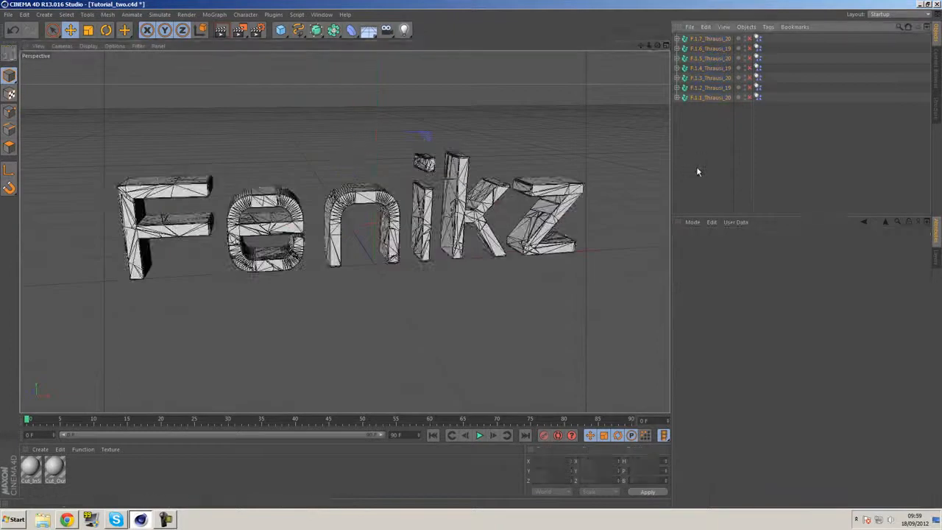
pyautogui.click(87, 47)
pyautogui.click(103, 60)
pyautogui.keyDown('alt'); pyautogui.moveTo(424, 138); pyautogui.dragTo(451, 139); pyautogui.keyUp('alt')
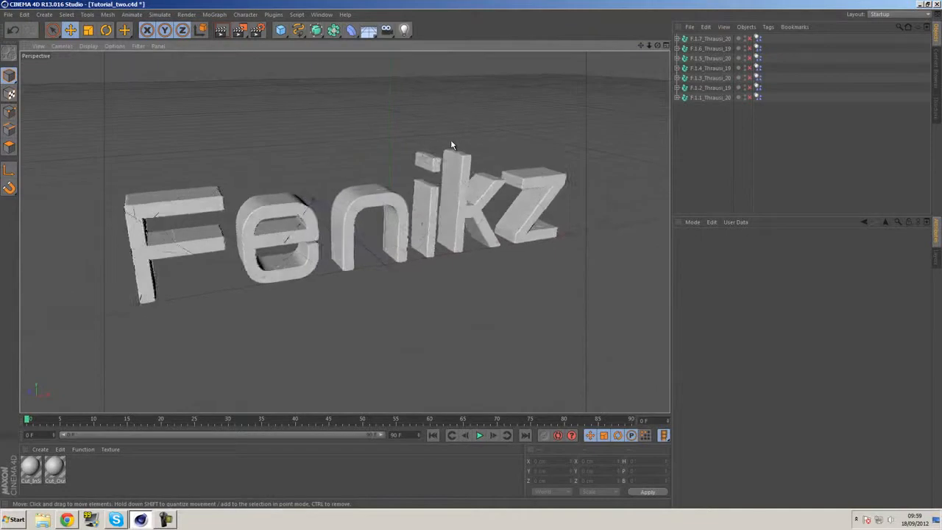
pyautogui.click(220, 30)
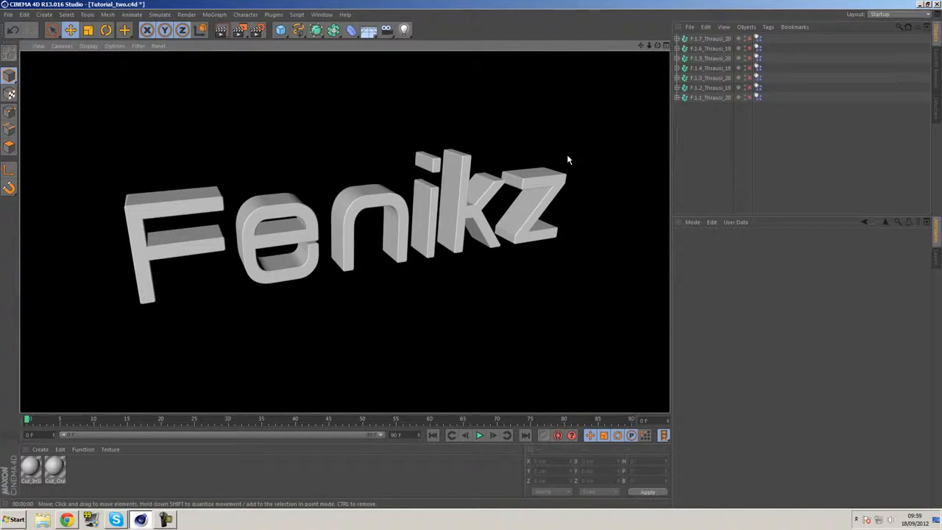
pyautogui.keyDown('alt'); pyautogui.moveTo(430, 181); pyautogui.dragTo(401, 181); pyautogui.keyUp('alt')
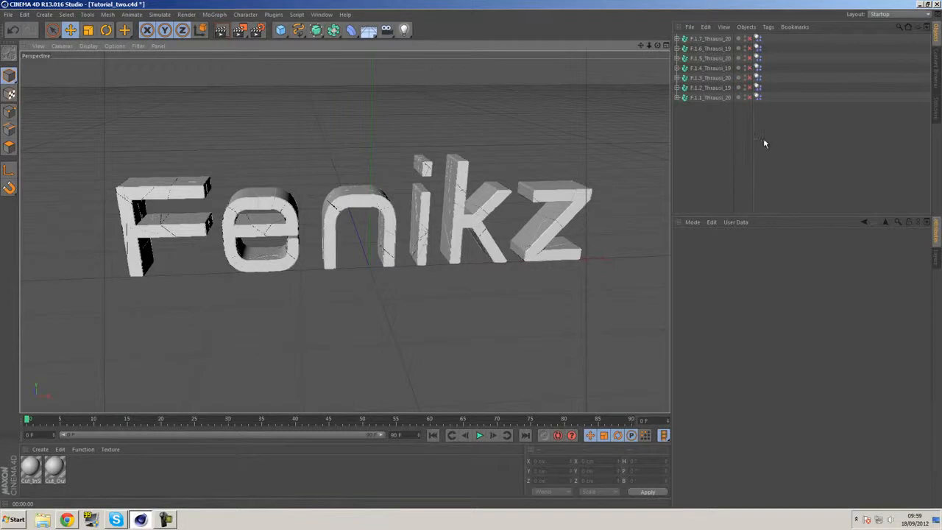
# Select the Dynamics Body tags of all fracture objects, play the simulation briefly and return to the first frame
pyautogui.moveTo(775, 112); pyautogui.dragTo(759, 37)
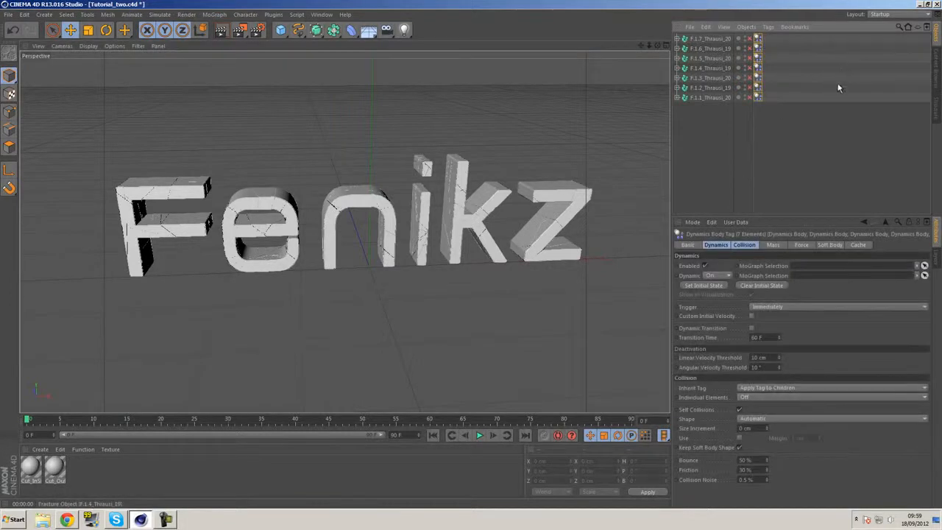
pyautogui.click(479, 435)
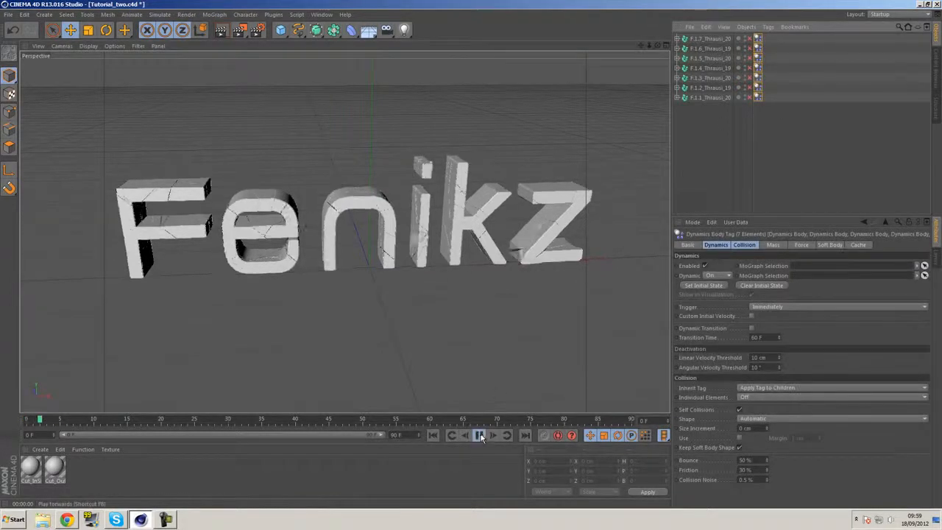
pyautogui.click(480, 435)
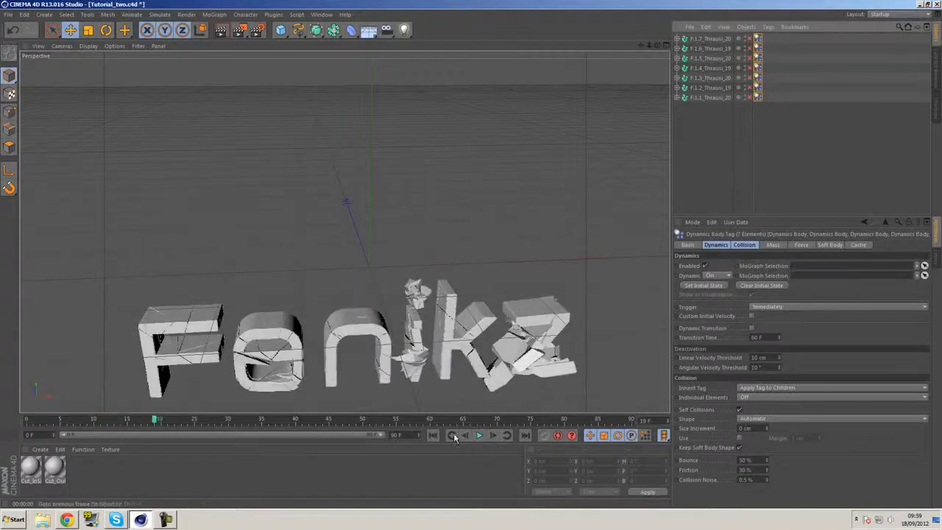
pyautogui.click(433, 436)
# Delete the Dynamics Body tags from all seven Thrausi fracture objects
pyautogui.click(788, 123)
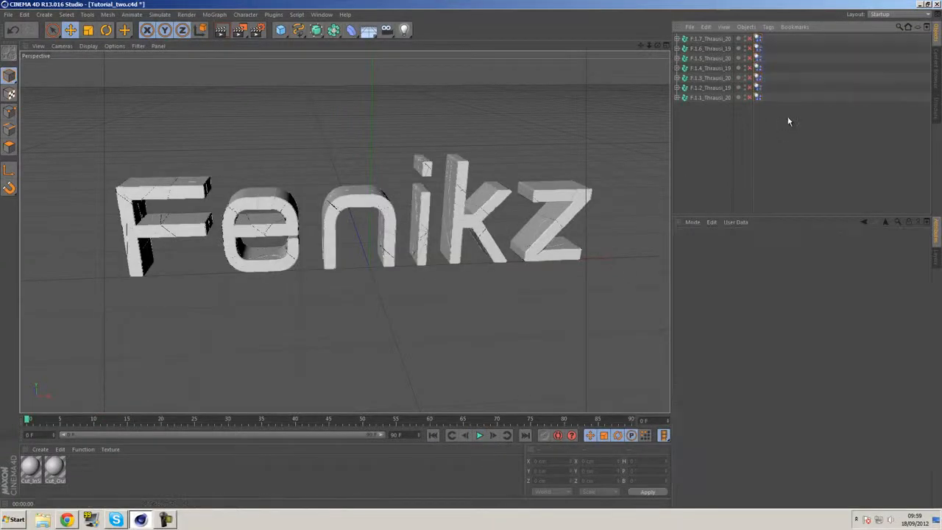
pyautogui.moveTo(774, 110); pyautogui.dragTo(756, 34)
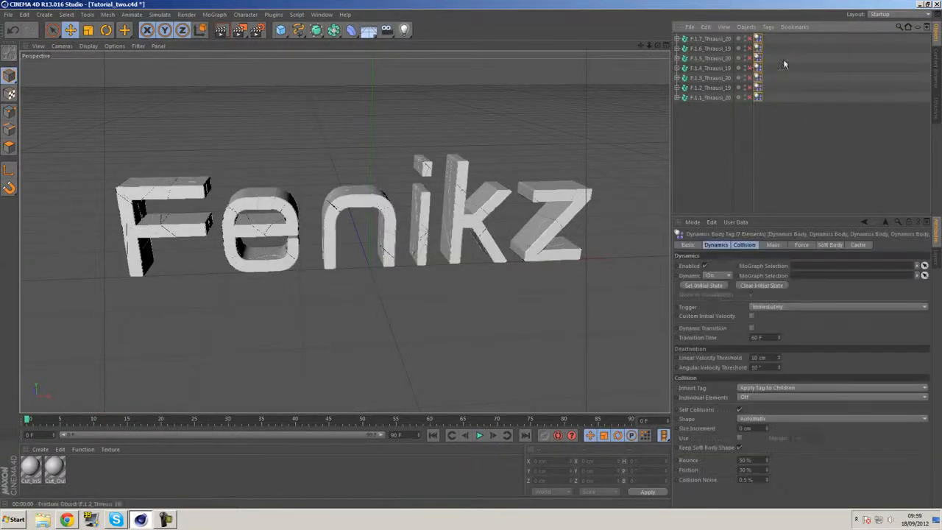
pyautogui.press('Delete')
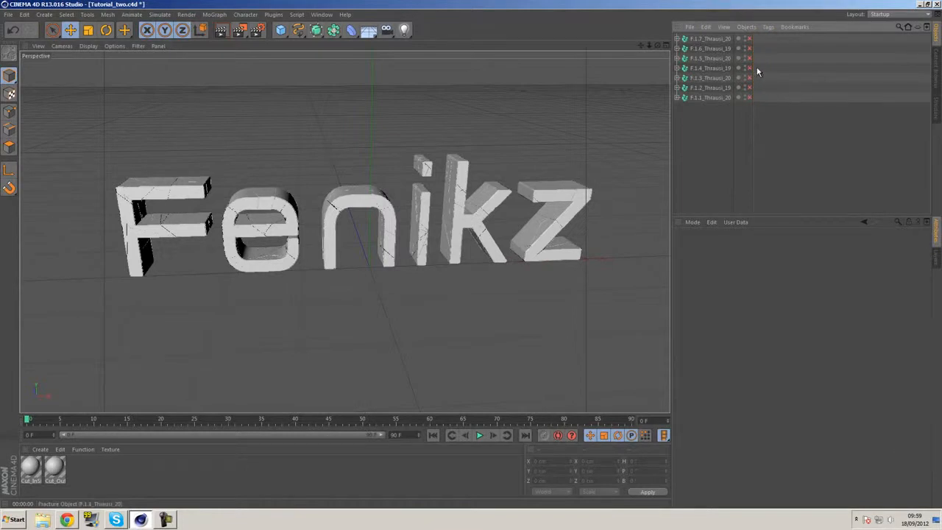
# Enable all seven Thrausi fracture objects and check the pieces contained in the first one
pyautogui.moveTo(751, 63); pyautogui.dragTo(751, 98)
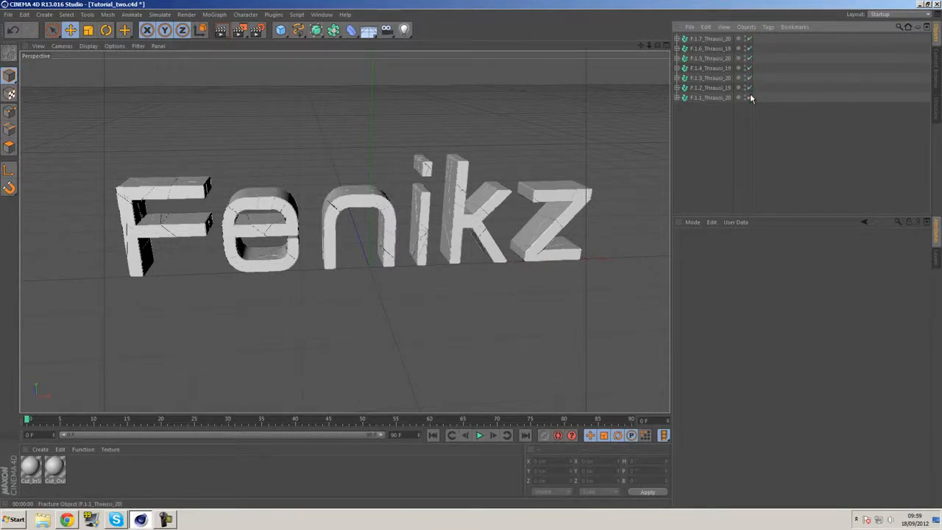
pyautogui.click(677, 38)
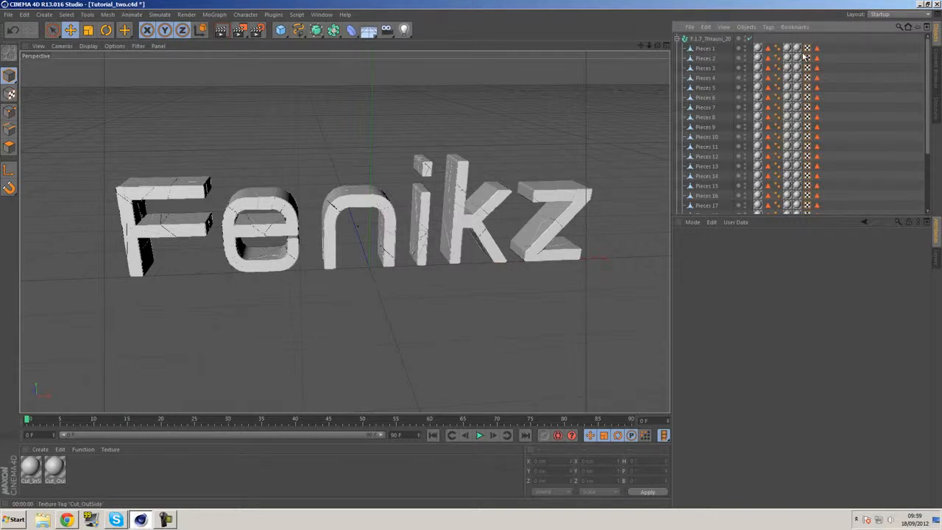
pyautogui.click(678, 39)
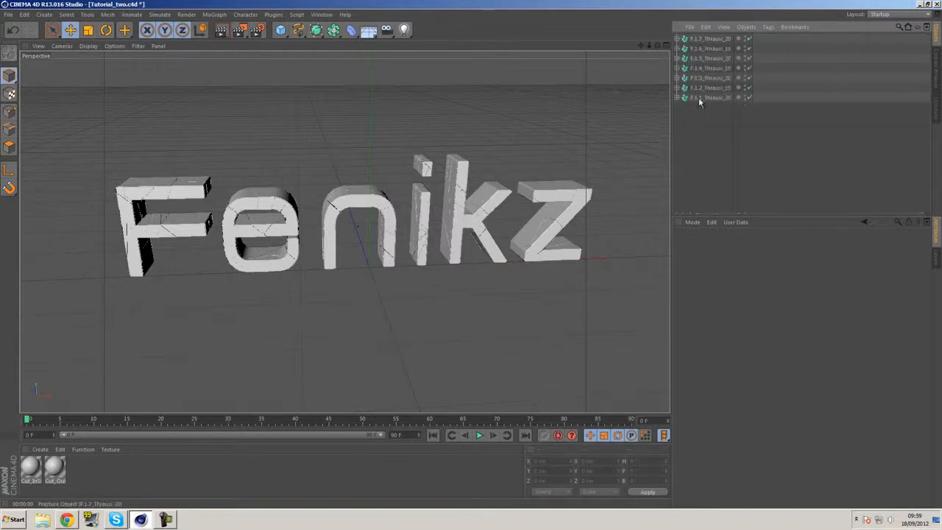
# Enable Luminance on the Cut_InSide material and set its colour to cyan, RGB 0, 255, 238
pyautogui.doubleClick(30, 465)
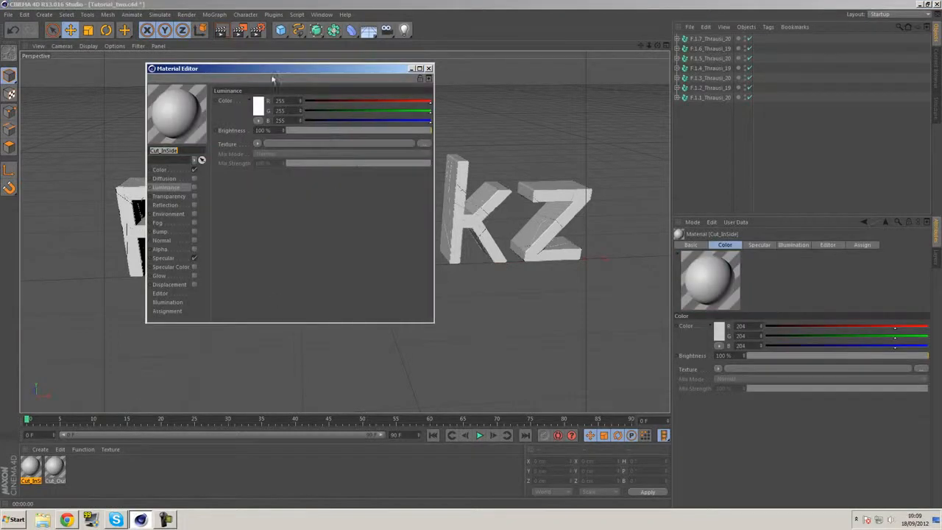
pyautogui.moveTo(271, 81); pyautogui.dragTo(365, 96)
pyautogui.click(286, 209)
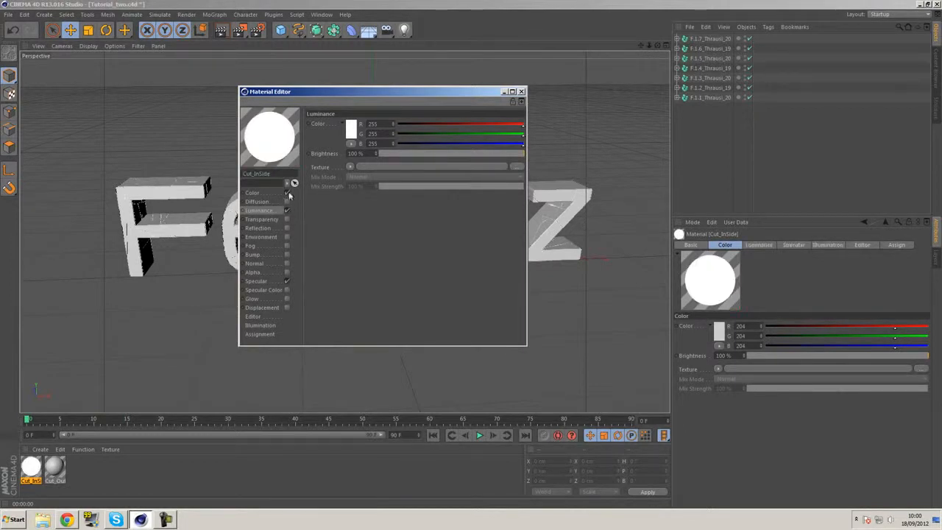
pyautogui.click(351, 129)
pyautogui.moveTo(374, 89); pyautogui.dragTo(366, 86)
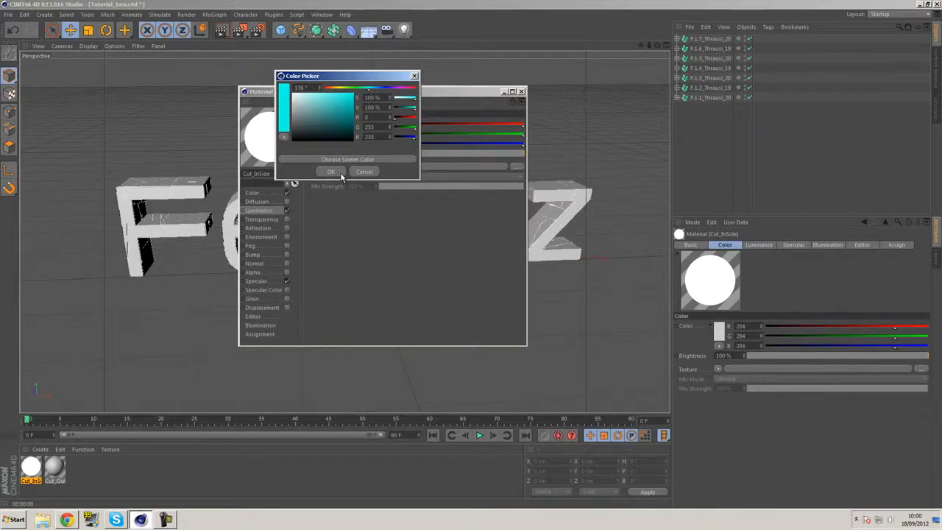
pyautogui.click(337, 173)
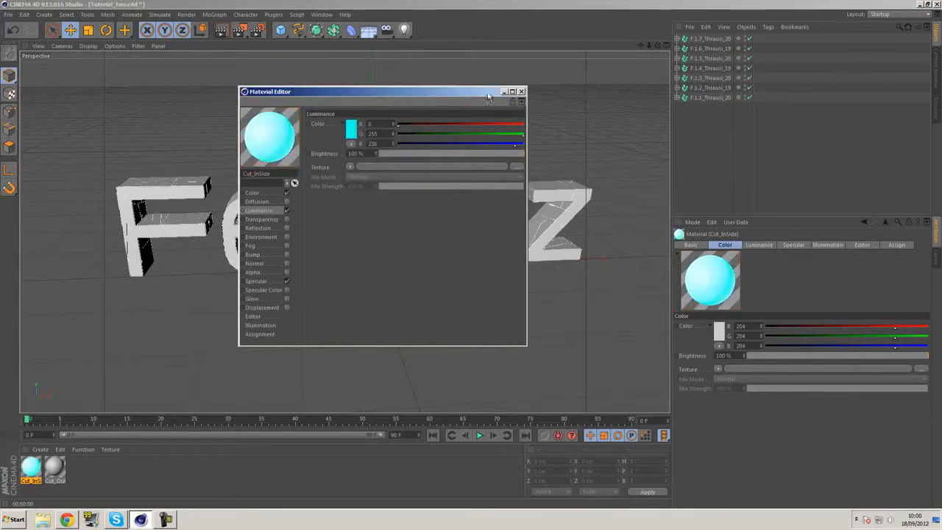
pyautogui.click(287, 194)
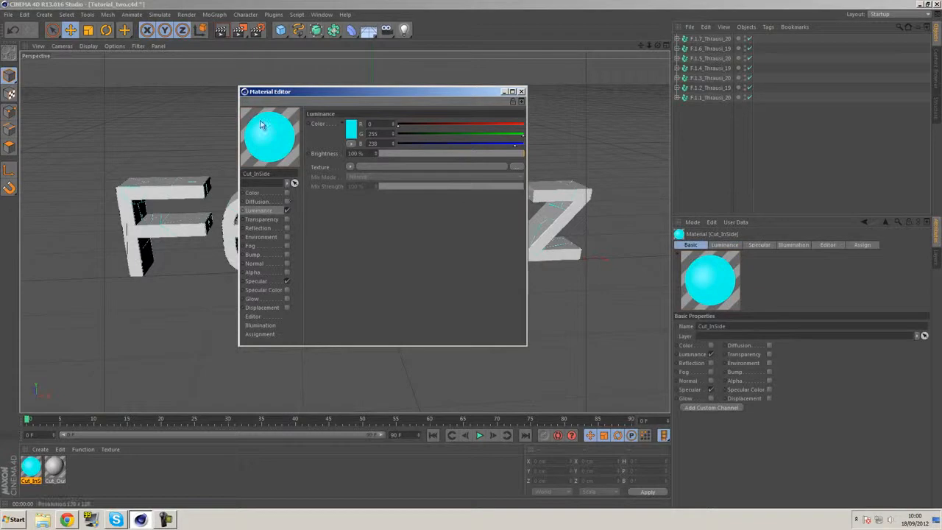
pyautogui.click(287, 193)
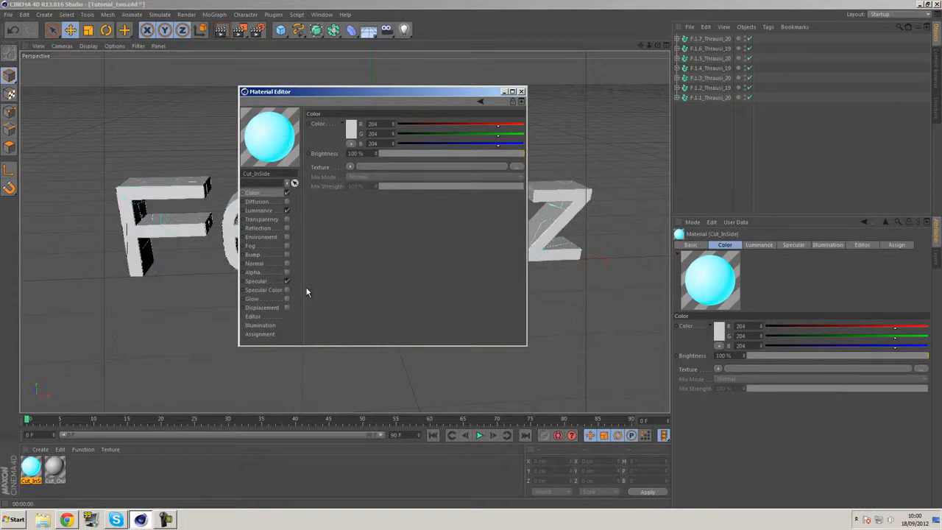
pyautogui.click(287, 281)
pyautogui.click(287, 282)
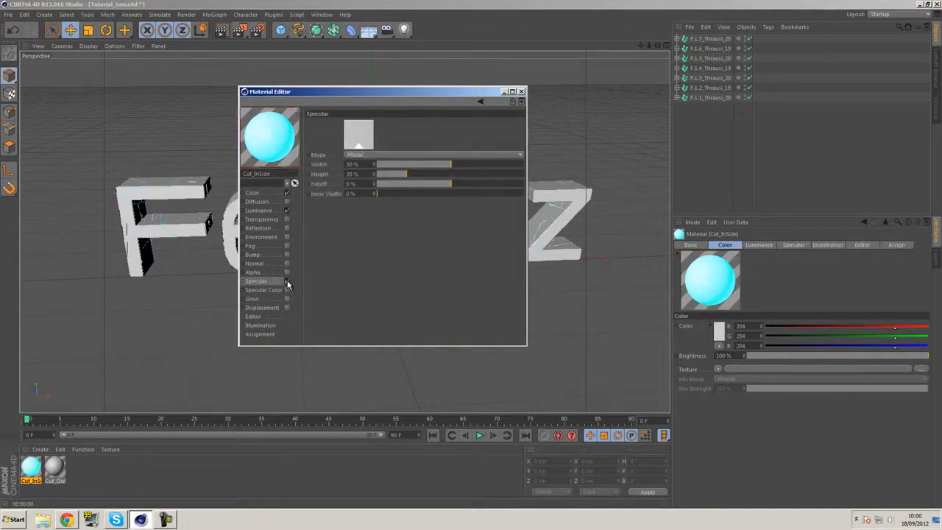
# Close the material editor and render the view to preview the inside material on the letters
pyautogui.click(522, 92)
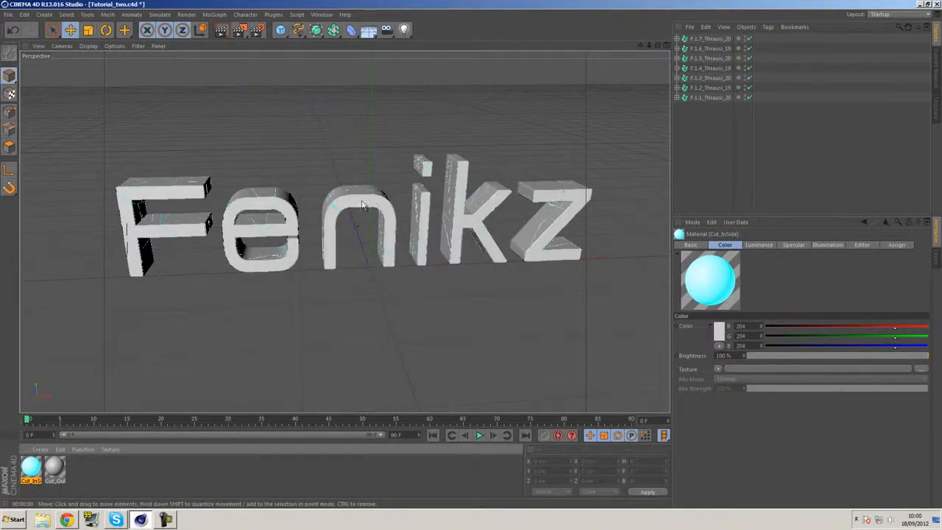
pyautogui.click(222, 29)
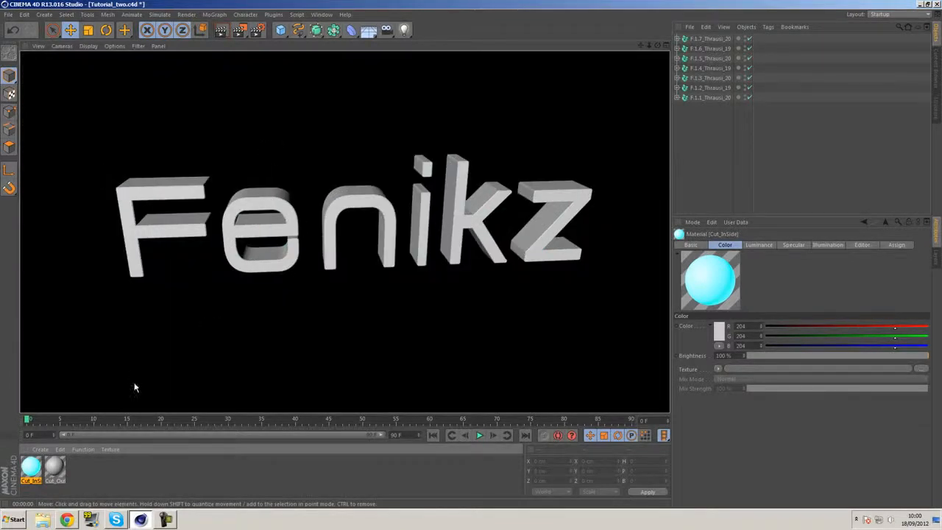
pyautogui.click(109, 473)
# Set the Cut_OutSide material's colour to a near-black grey, RGB 20, 20, 20
pyautogui.doubleClick(55, 467)
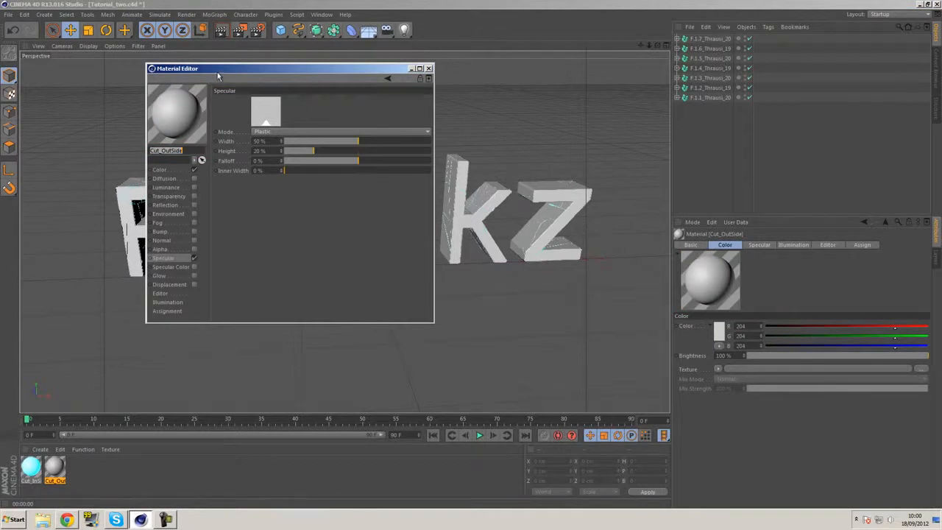
pyautogui.moveTo(216, 71); pyautogui.dragTo(328, 109)
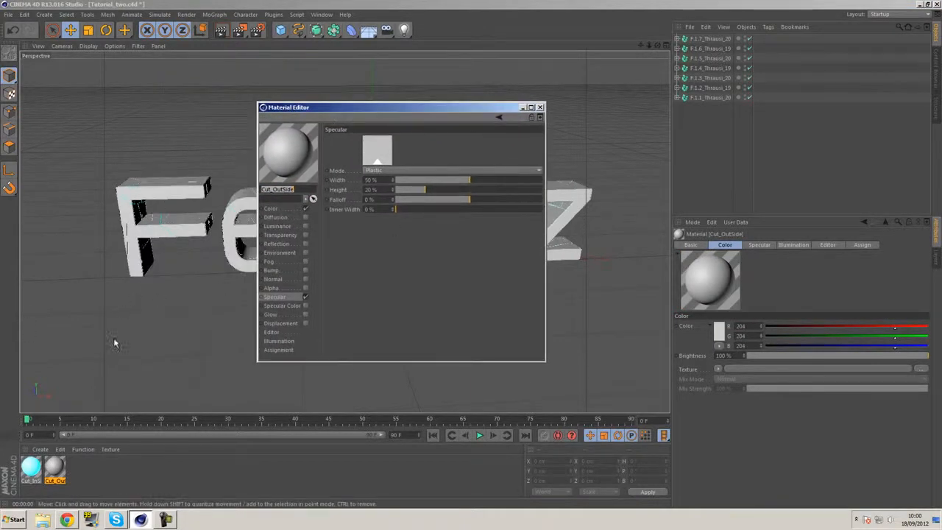
pyautogui.click(292, 209)
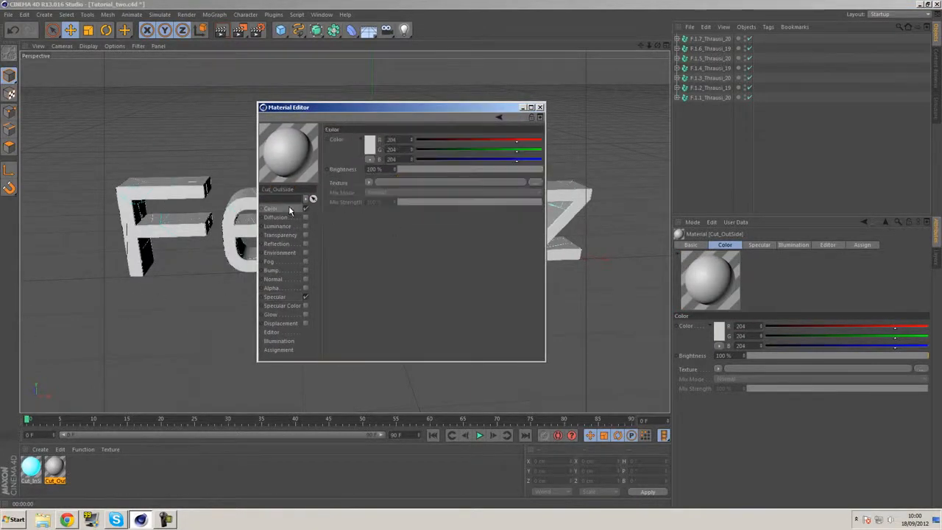
pyautogui.click(368, 156)
pyautogui.moveTo(318, 156); pyautogui.dragTo(315, 160)
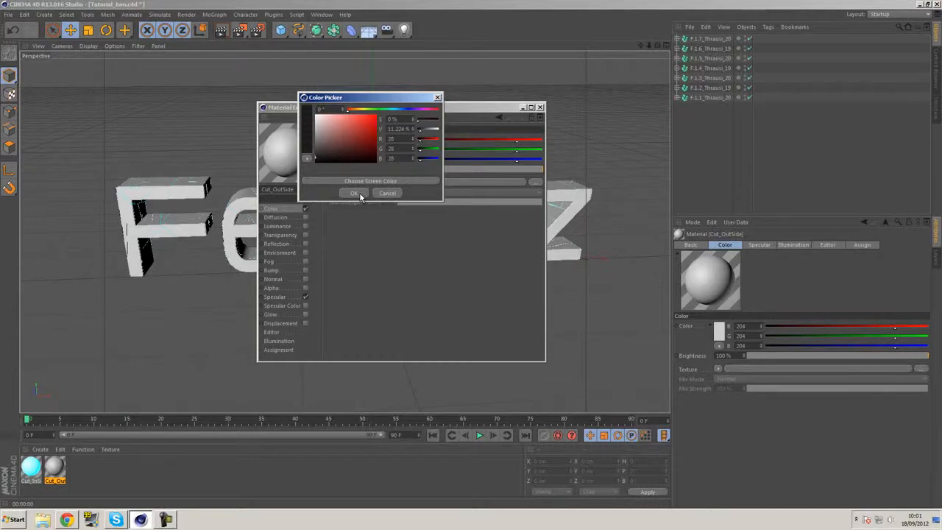
pyautogui.click(360, 193)
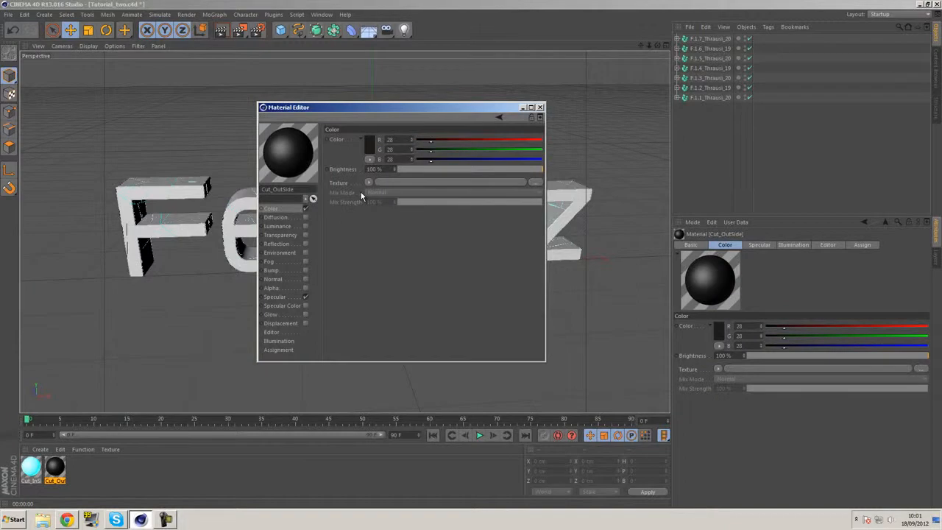
pyautogui.click(372, 143)
pyautogui.moveTo(317, 149); pyautogui.dragTo(315, 152)
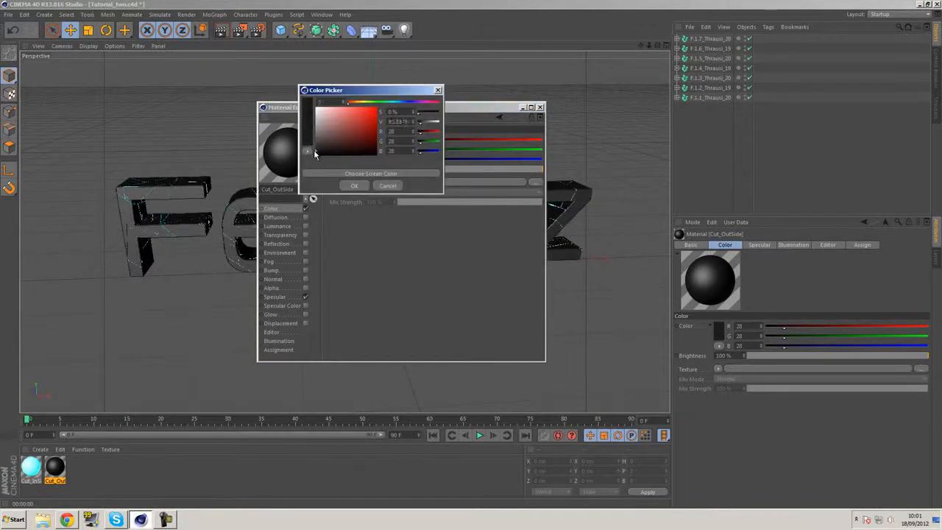
pyautogui.click(354, 185)
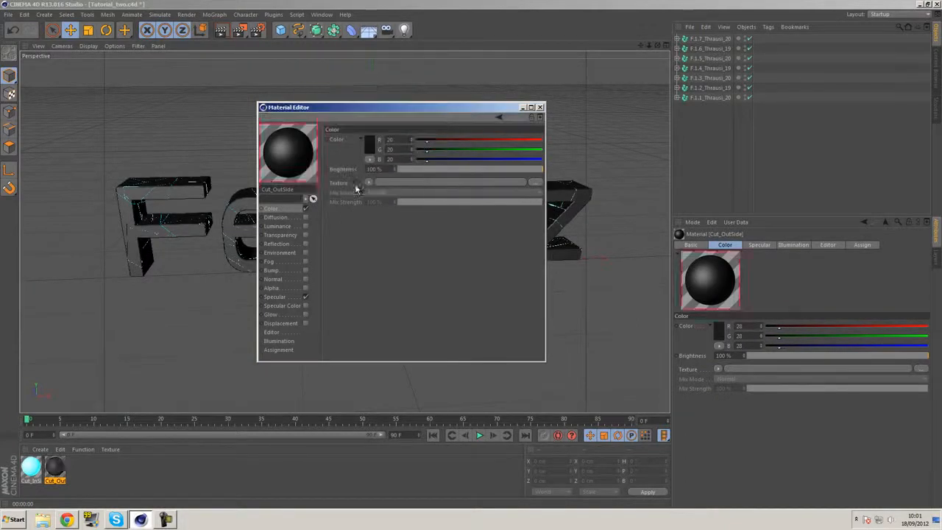
# Move the material editor clear of the text and render the view to preview the dark outer material
pyautogui.moveTo(378, 111); pyautogui.dragTo(688, 132)
pyautogui.click(220, 30)
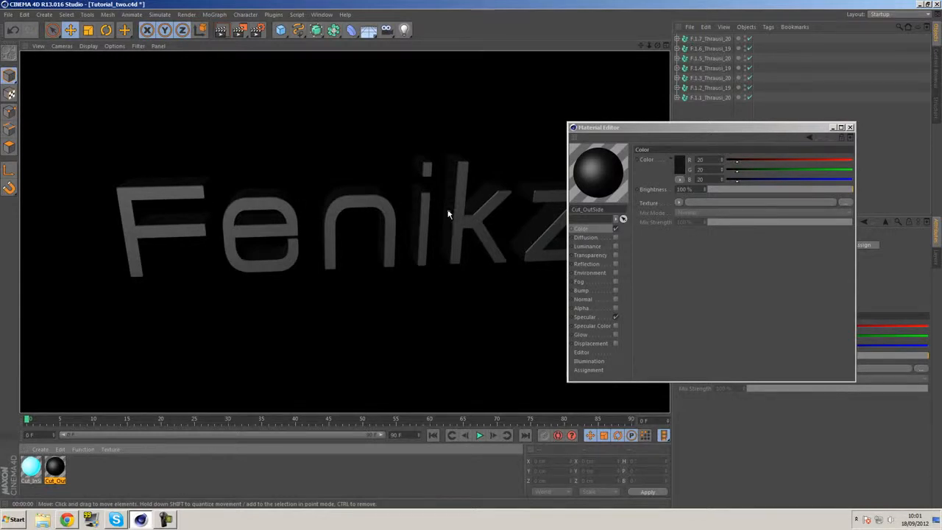
pyautogui.moveTo(604, 128); pyautogui.dragTo(335, 85)
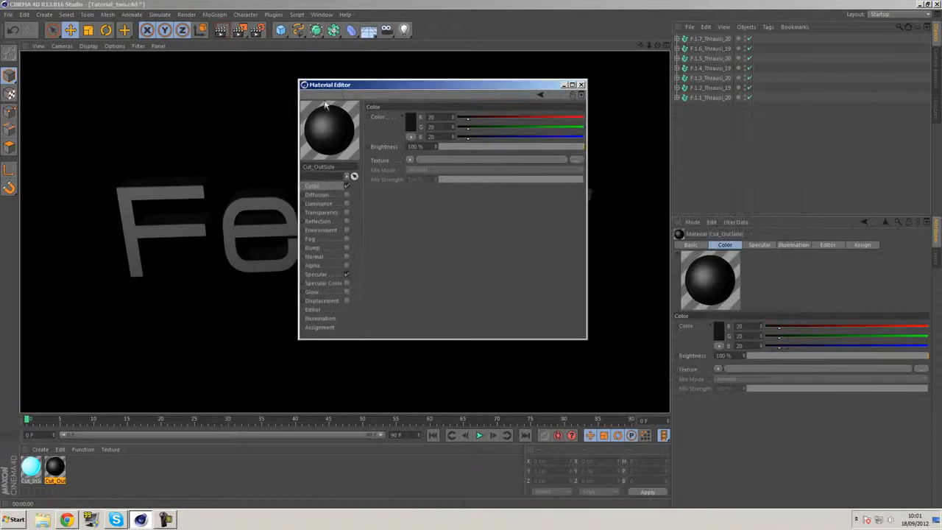
# Enable Reflection with a Fresnel texture on the Cut_OutSide material and turn off its Specular channel
pyautogui.click(346, 221)
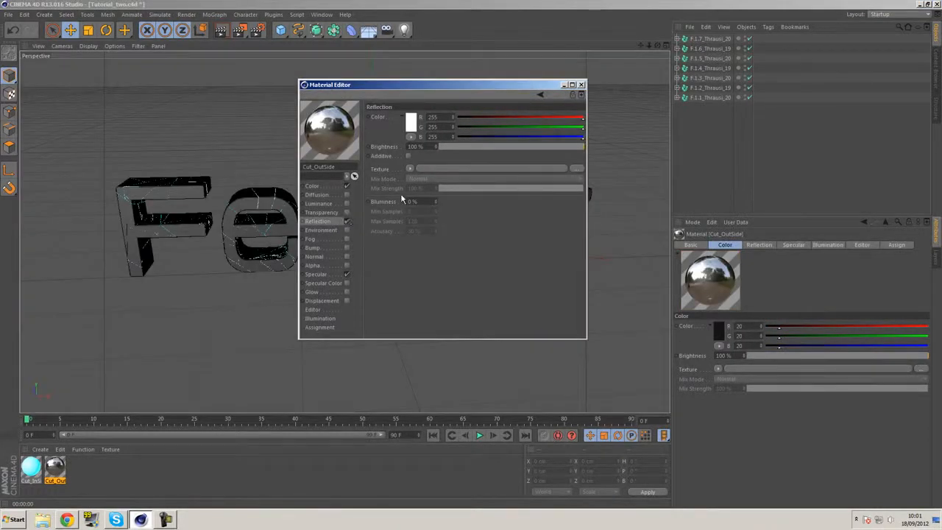
pyautogui.click(410, 170)
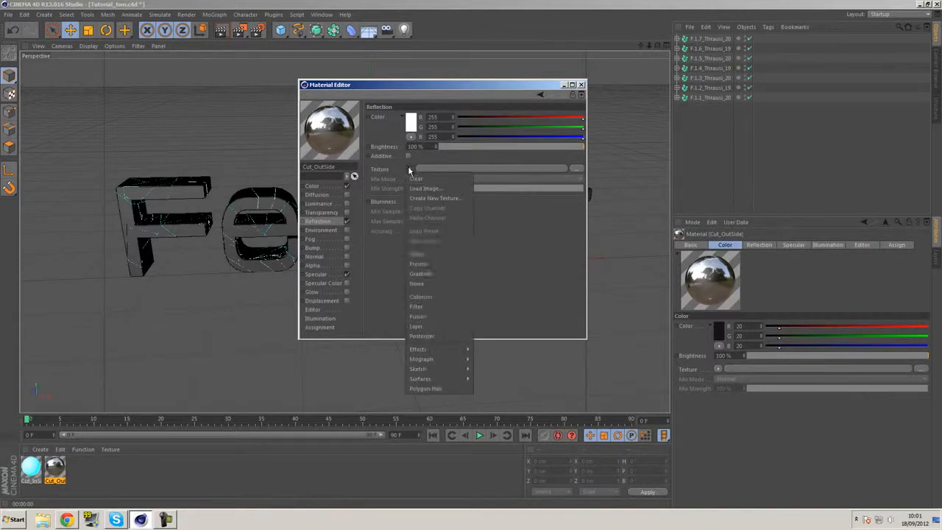
pyautogui.click(444, 268)
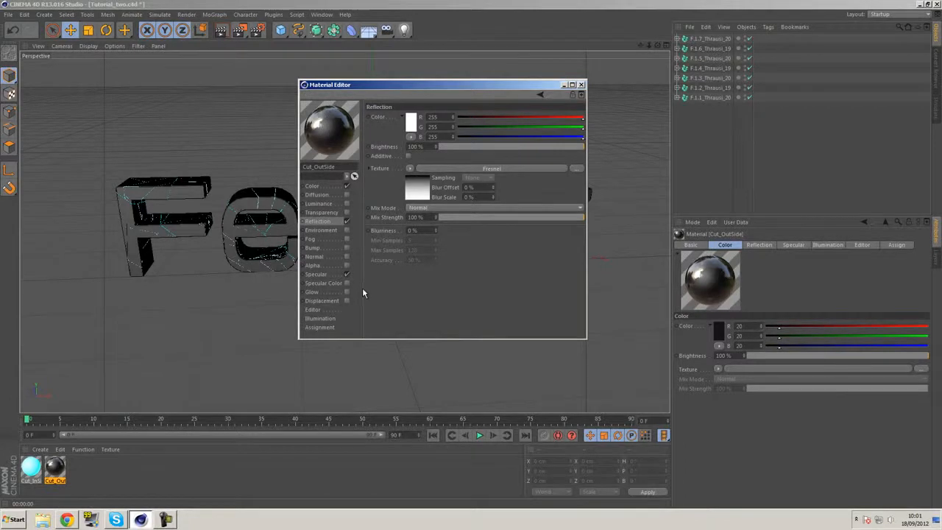
pyautogui.click(346, 276)
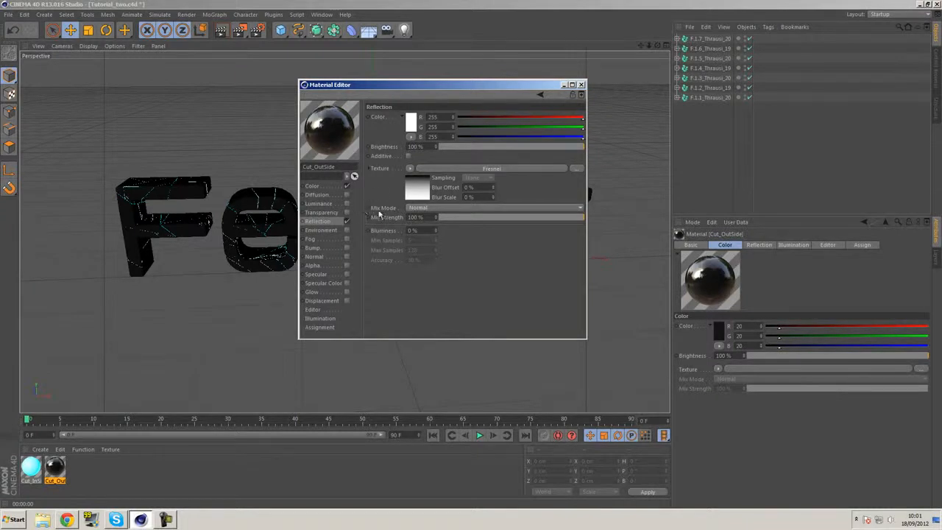
# Set the Cut_OutSide reflection to 8% blurriness, 31% brightness and 23% mix strength, and close the material editor
pyautogui.click(437, 230)
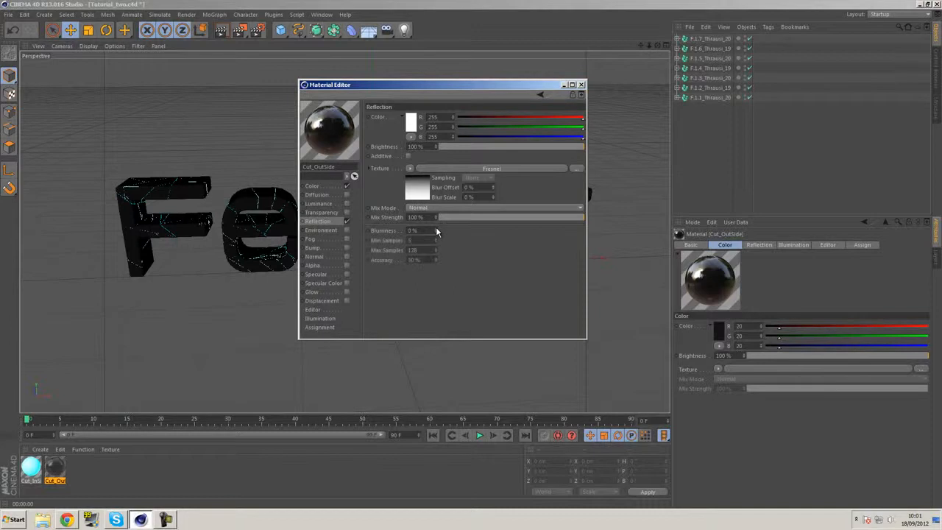
pyautogui.click(437, 231)
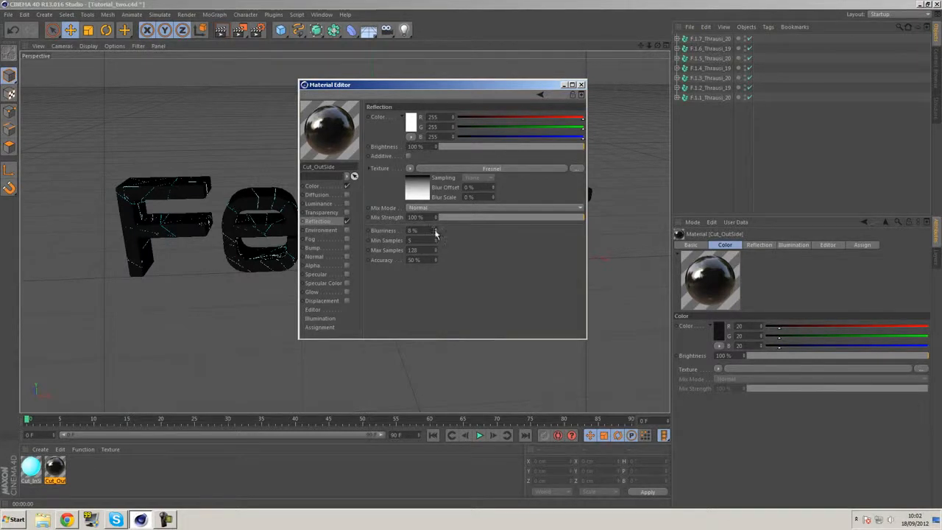
pyautogui.moveTo(504, 149); pyautogui.dragTo(498, 148)
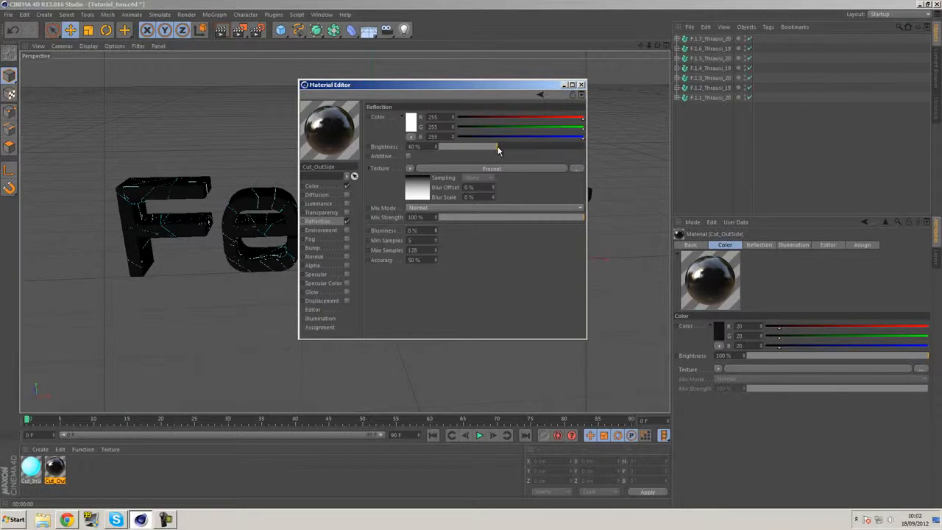
pyautogui.moveTo(490, 217); pyautogui.dragTo(474, 219)
pyautogui.moveTo(490, 147); pyautogui.dragTo(483, 146)
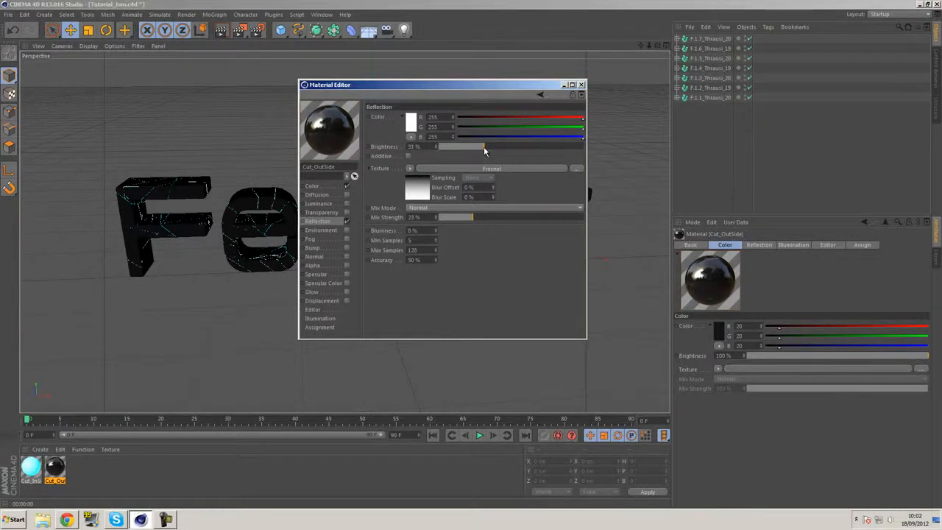
pyautogui.click(581, 85)
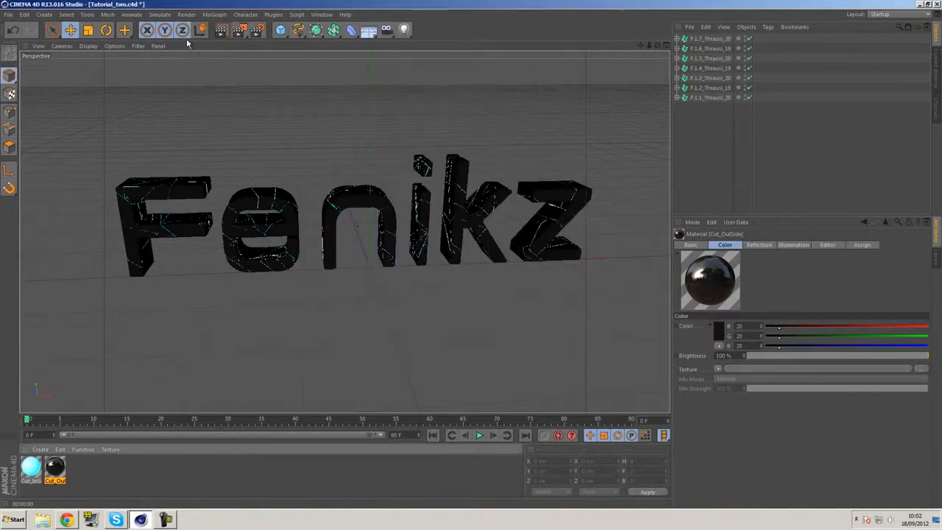
# Render the view to preview the reflective dark letters and return to the editable viewport
pyautogui.click(228, 32)
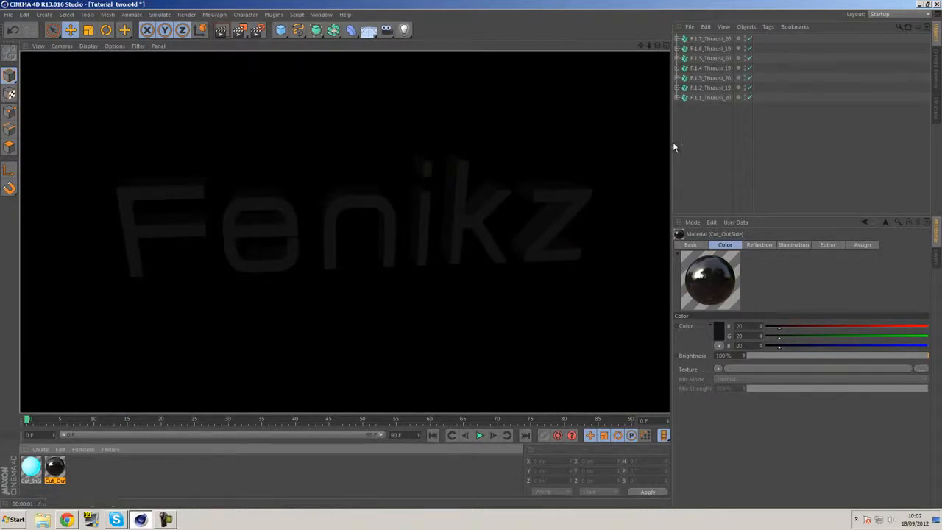
pyautogui.click(537, 181)
pyautogui.keyDown('alt'); pyautogui.moveTo(543, 176); pyautogui.dragTo(522, 189, button='middle'); pyautogui.keyUp('alt')
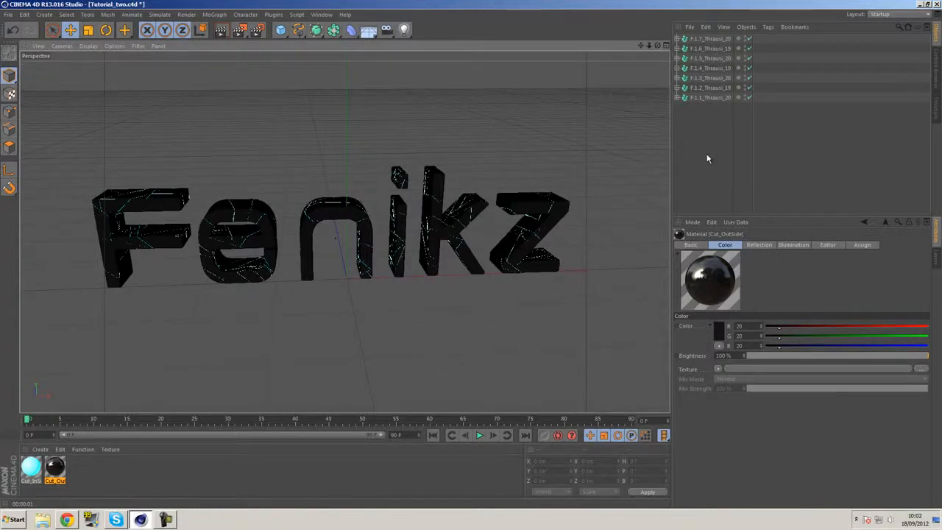
# Group all seven Thrausi fracture objects under one null and deselect it
pyautogui.moveTo(703, 150); pyautogui.dragTo(687, 32)
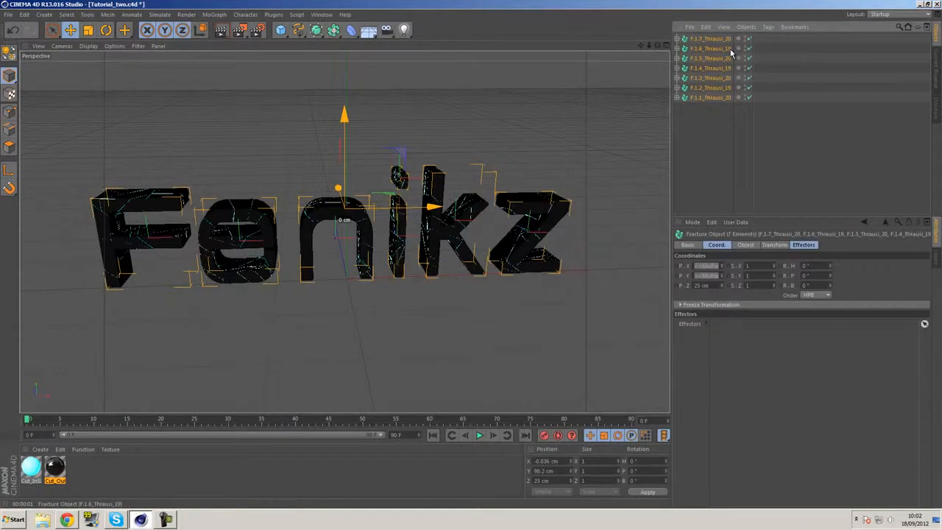
pyautogui.hotkey('alt', 'g')
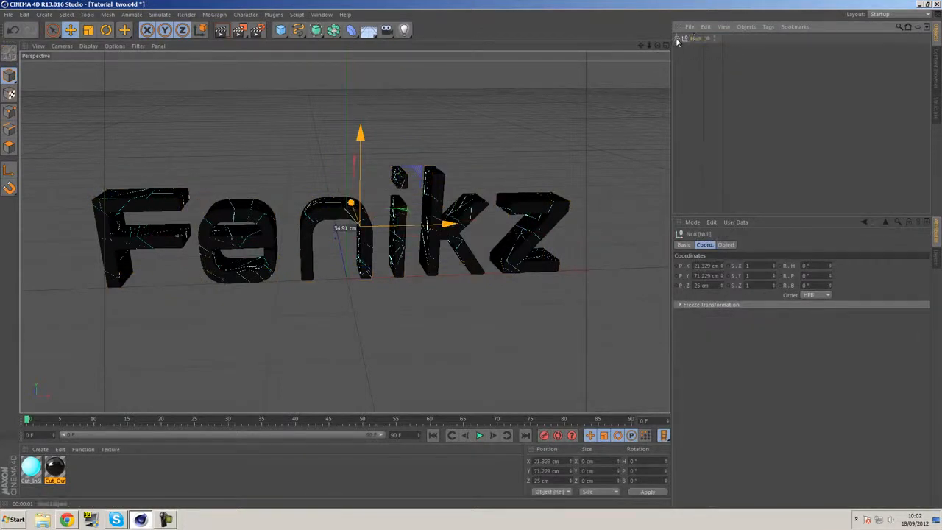
pyautogui.click(687, 60)
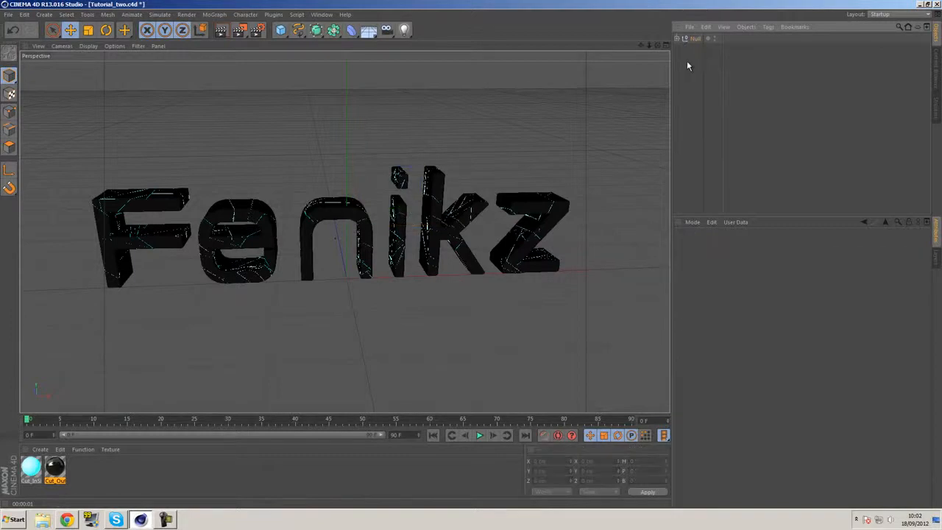
# Add a MoGraph Random effector to the scene
pyautogui.click(214, 14)
pyautogui.moveTo(218, 30)
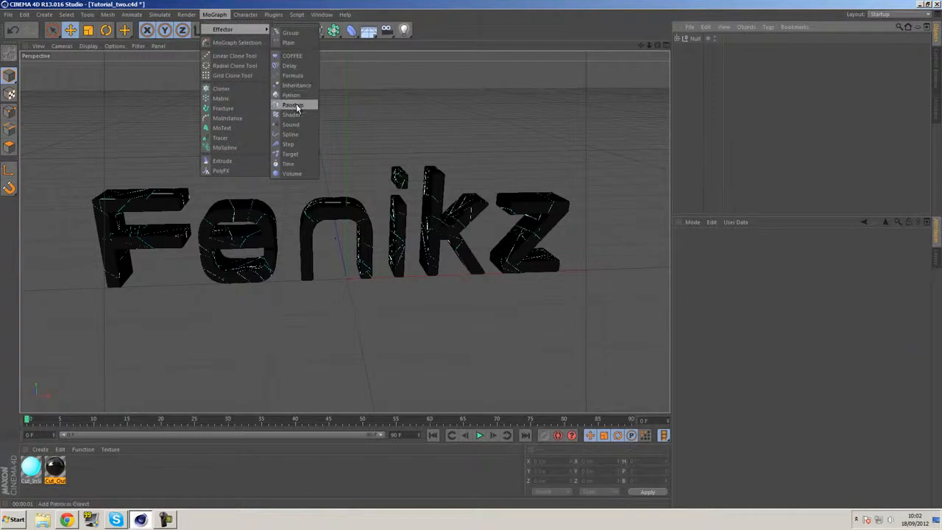
pyautogui.click(293, 105)
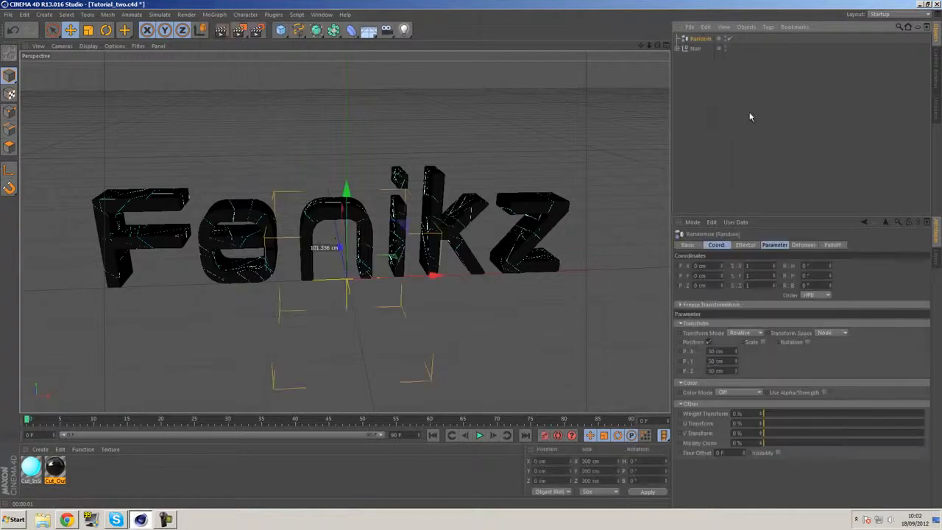
# Try assigning the Random effector to all seven Thrausi fracture objects in the null, and remove it from their effector list
pyautogui.click(678, 47)
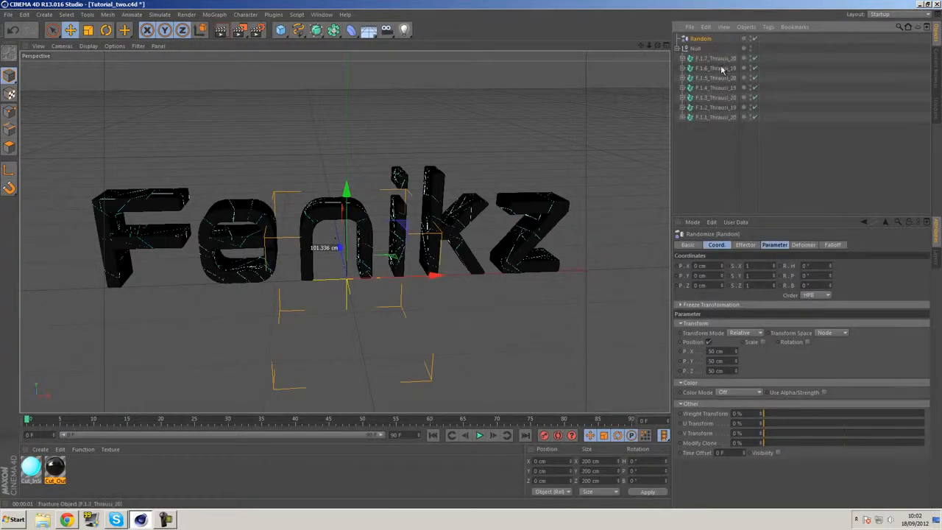
pyautogui.click(718, 58)
pyautogui.keyDown('shift'); pyautogui.click(709, 118); pyautogui.keyUp('shift')
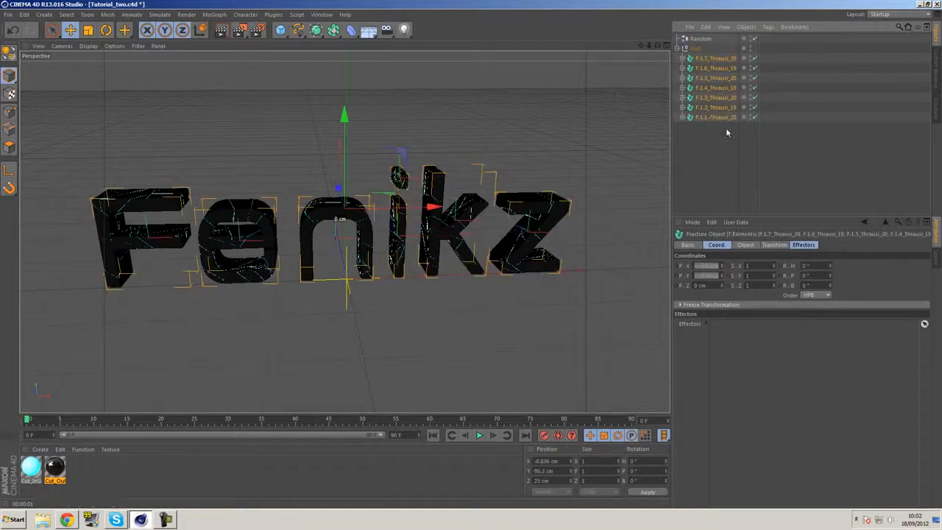
pyautogui.click(805, 245)
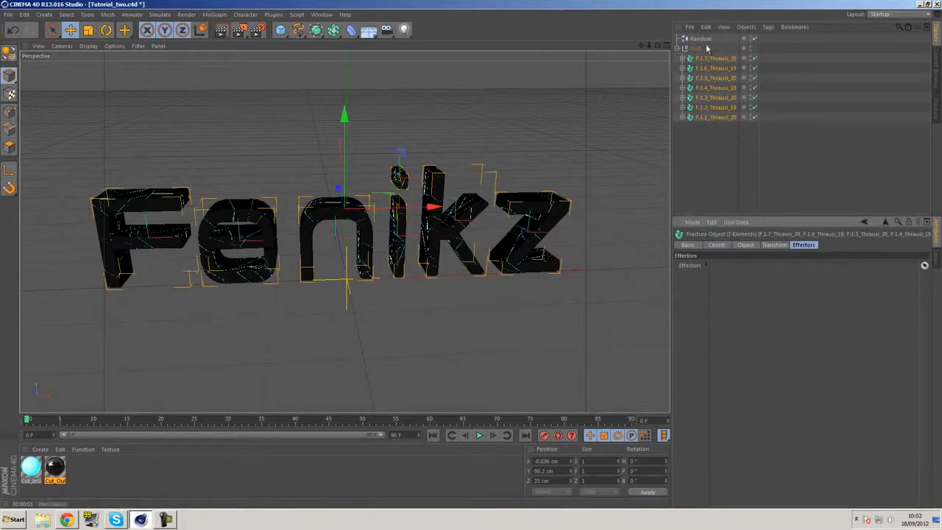
pyautogui.moveTo(702, 40); pyautogui.dragTo(740, 270)
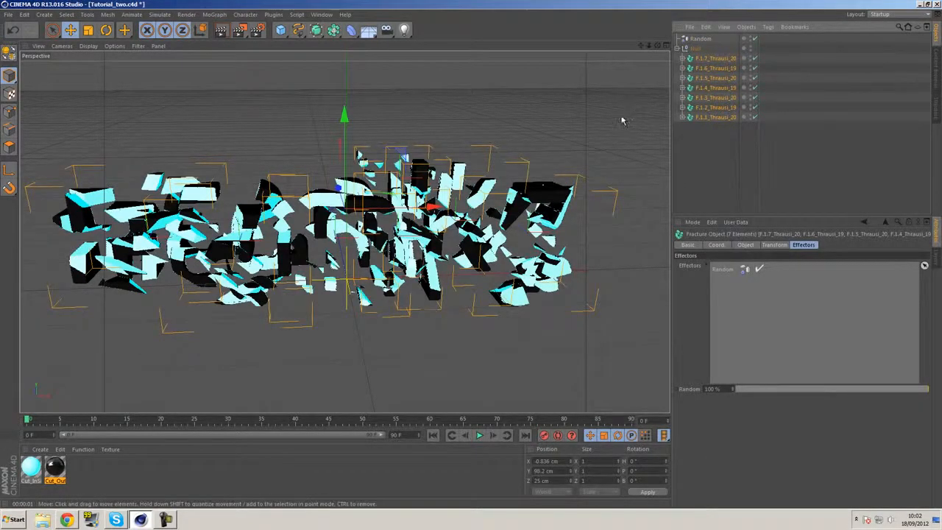
pyautogui.click(725, 270)
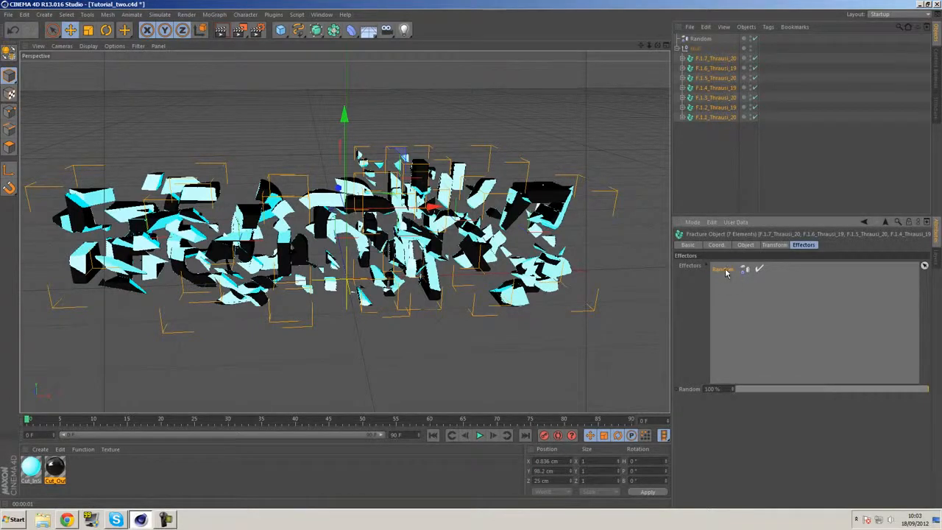
pyautogui.press('Delete')
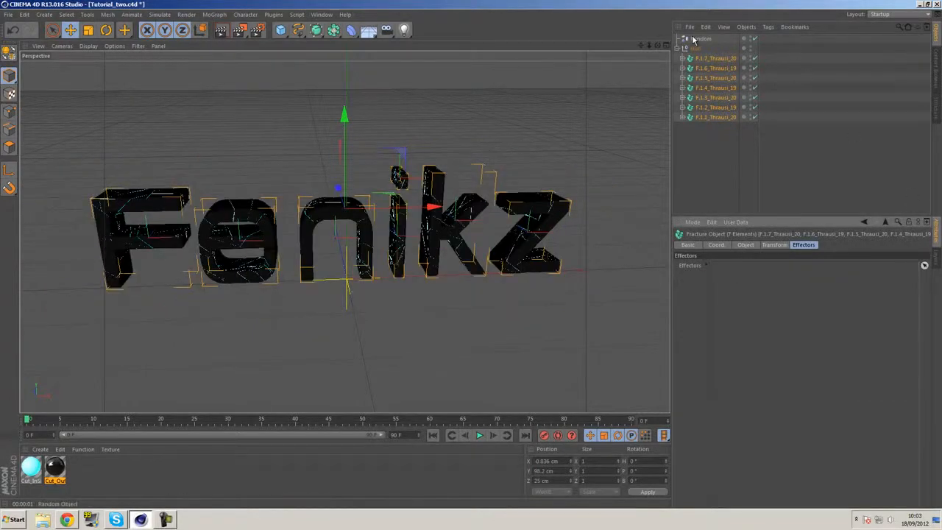
# Apply the Random effector, nested under the null, to all seven Thrausi fracture objects and render the view to preview it
pyautogui.moveTo(696, 41); pyautogui.dragTo(703, 52)
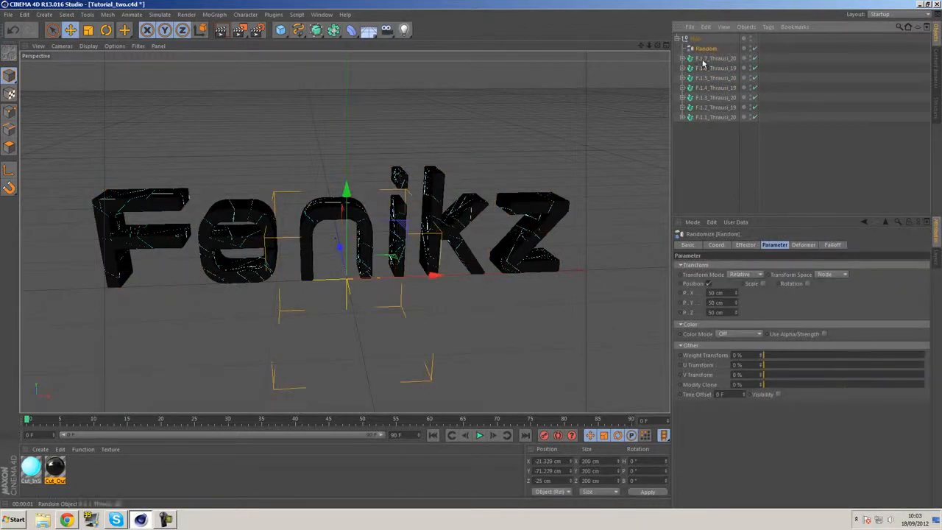
pyautogui.click(703, 59)
pyautogui.keyDown('shift'); pyautogui.click(717, 117); pyautogui.keyUp('shift')
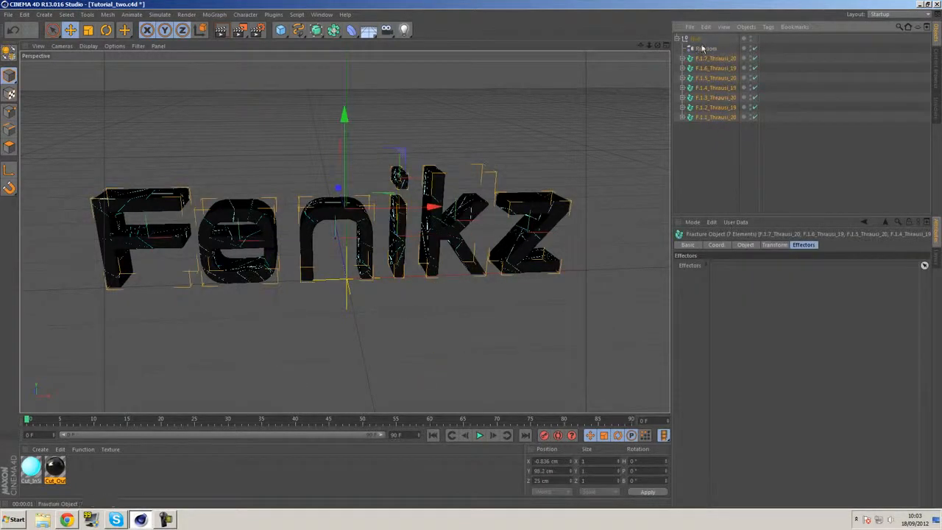
pyautogui.moveTo(756, 132); pyautogui.dragTo(767, 273)
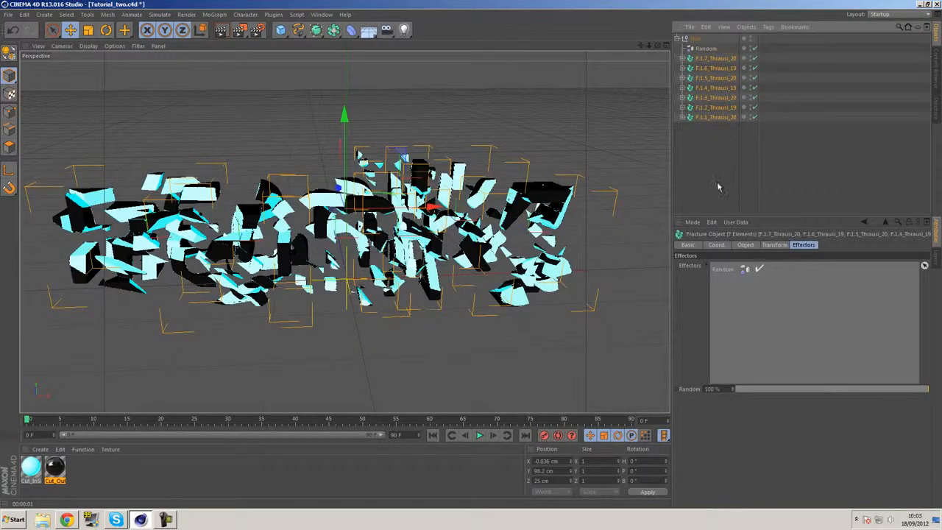
pyautogui.click(589, 124)
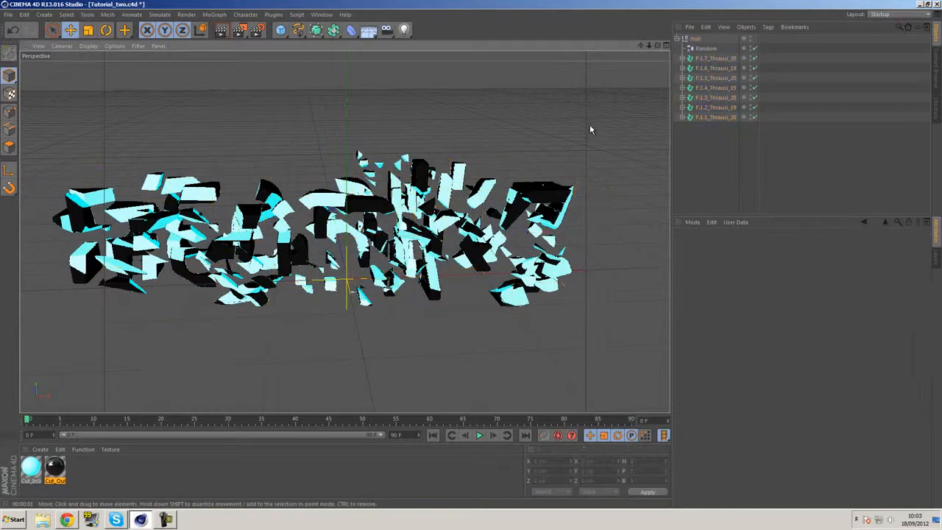
pyautogui.click(222, 31)
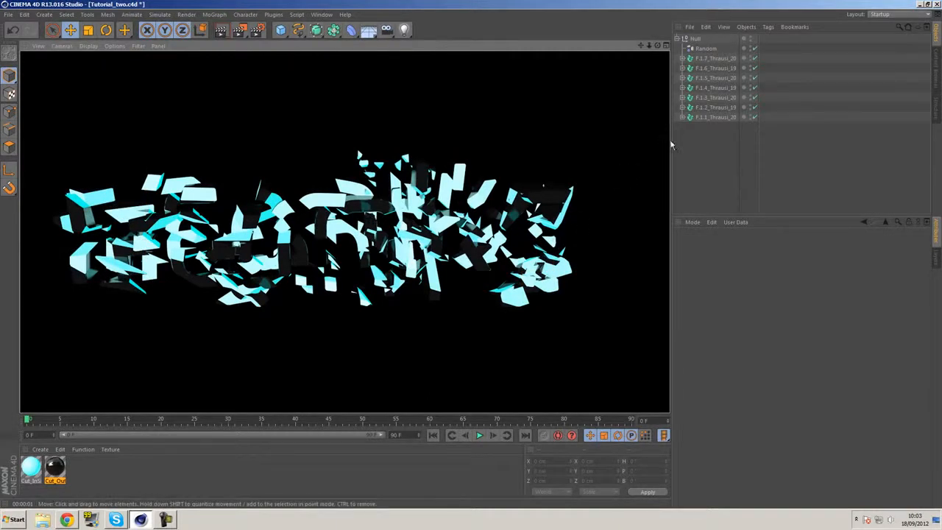
# Enable the Scale and Rotation transforms in the Random effector's parameters
pyautogui.click(704, 49)
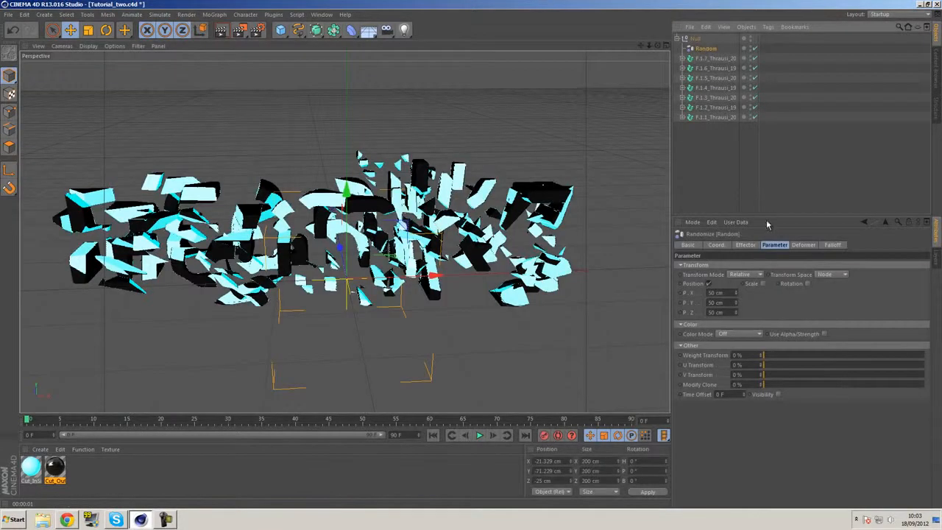
pyautogui.click(763, 284)
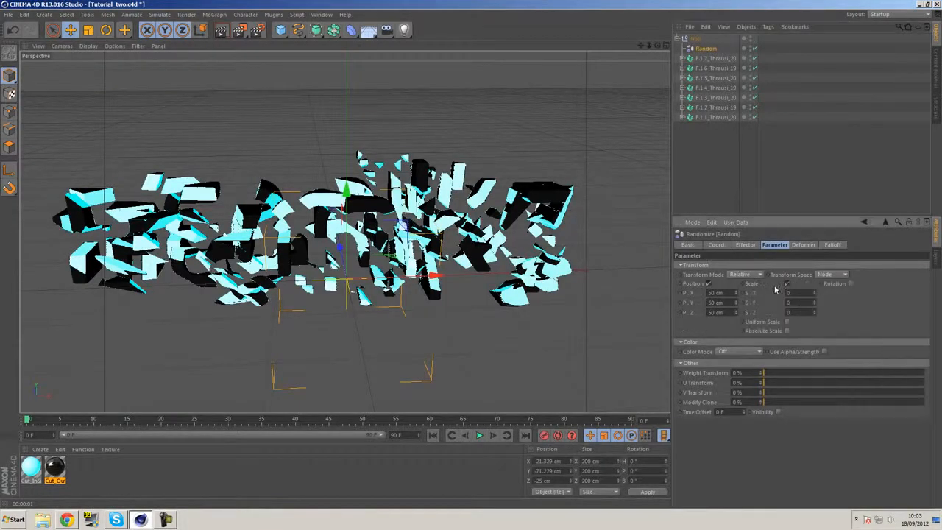
pyautogui.click(851, 284)
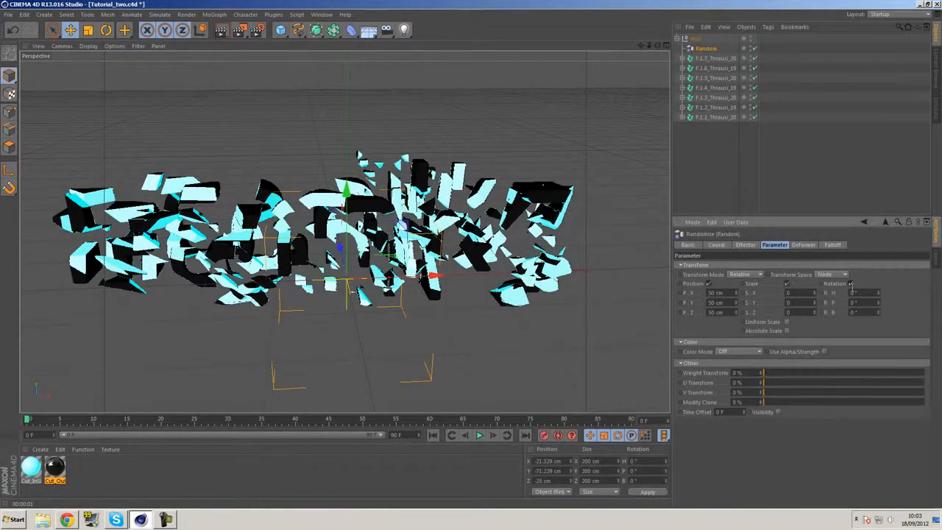
# Set the Random effector's X, Y and Z position values to 0 cm
pyautogui.click(718, 293)
pyautogui.write('0')
pyautogui.click(727, 303)
pyautogui.write('0')
pyautogui.click(727, 313)
pyautogui.write('0')
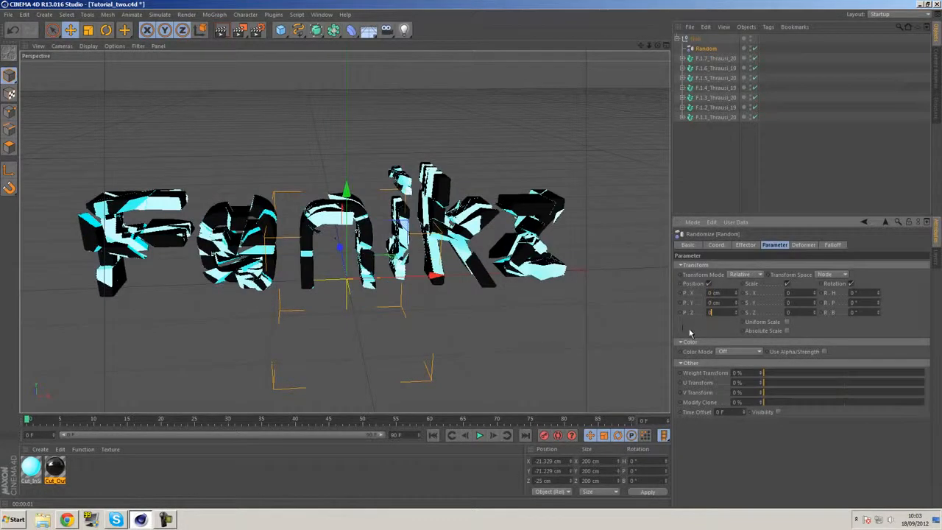
pyautogui.press('Return')
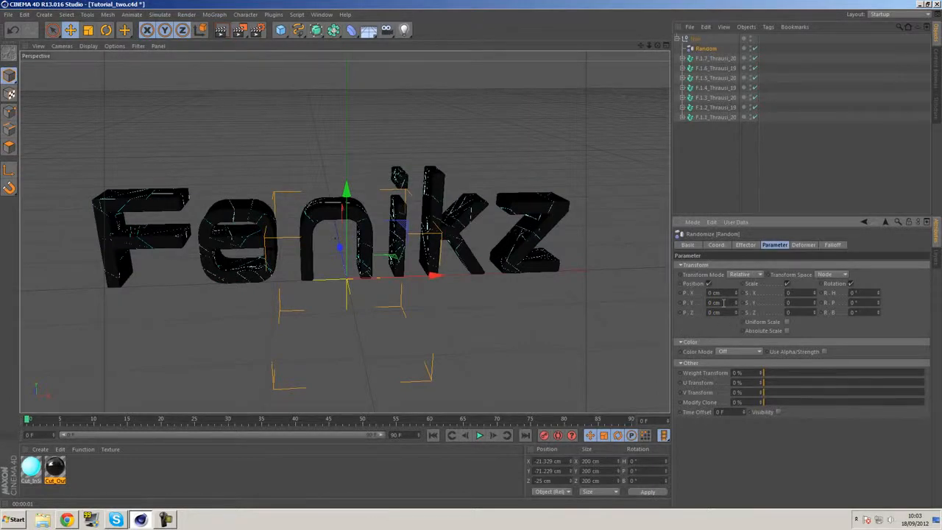
# Set the Random effector's position to 2 cm in X, 2 cm in Y and 4 cm in Z
pyautogui.click(738, 293)
pyautogui.click(737, 303)
pyautogui.click(736, 302)
pyautogui.click(737, 312)
pyautogui.click(737, 312)
pyautogui.moveTo(737, 314)
pyautogui.mouseDown()
pyautogui.moveTo(740, 324)
pyautogui.moveTo(737, 311)
pyautogui.mouseUp()
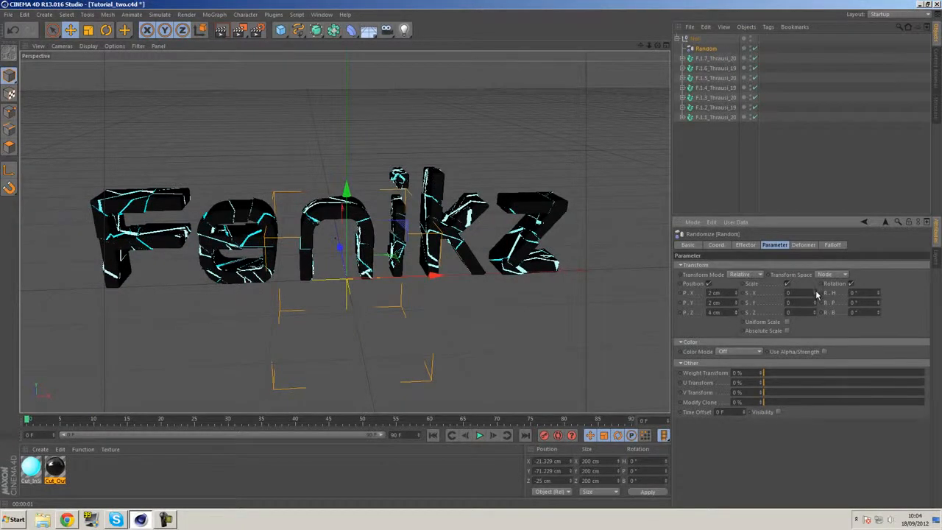
# Set the Random effector's scale to X 0.08, Y 0.06, Z 0.06 and its rotation to H 2°, P 1°, B 3°
pyautogui.moveTo(817, 294); pyautogui.dragTo(815, 294)
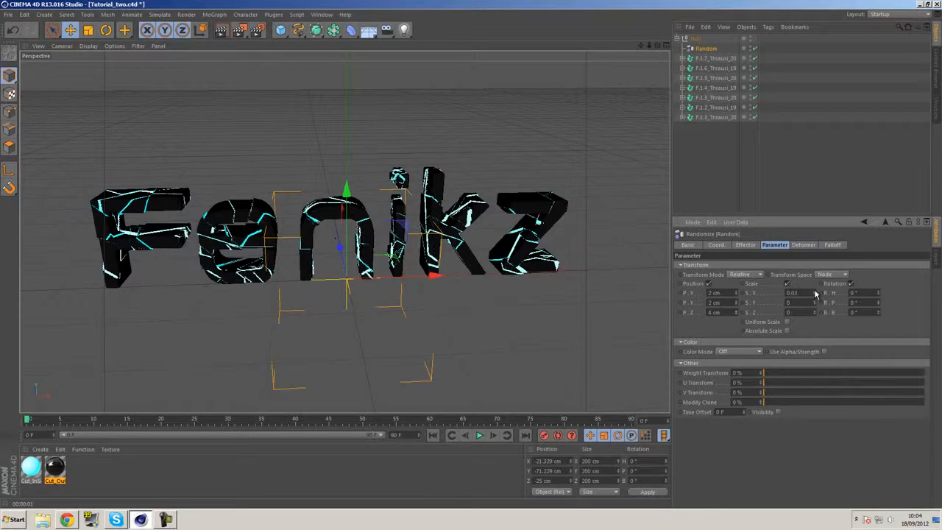
pyautogui.click(815, 292)
pyautogui.click(815, 291)
pyautogui.click(815, 291)
pyautogui.click(815, 300)
pyautogui.click(815, 300)
pyautogui.moveTo(815, 301); pyautogui.dragTo(879, 308)
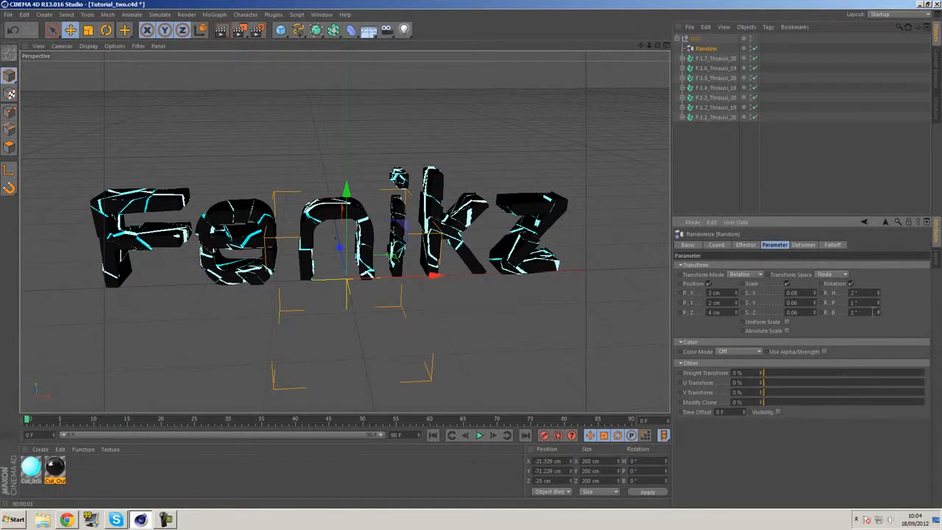
# Render the view to preview the cracked letters with the new effector values
pyautogui.hotkey('ctrl', 'r')
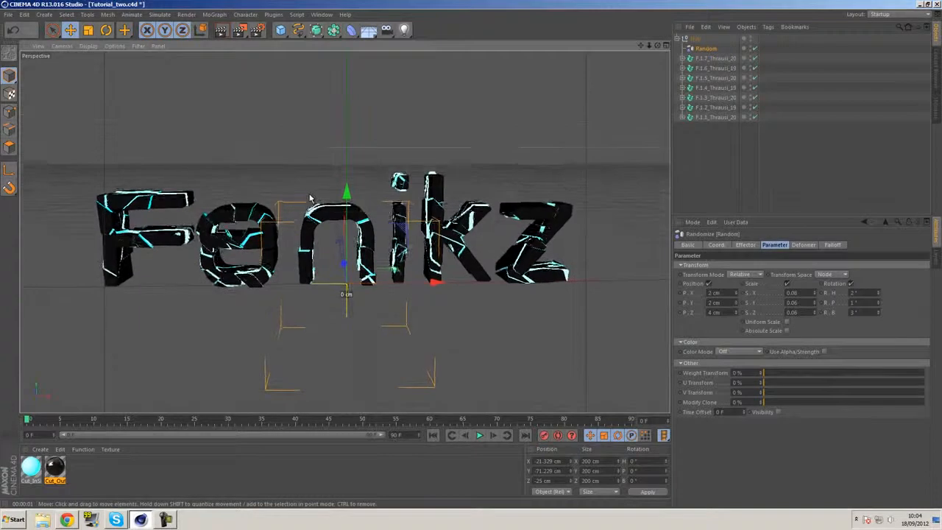
pyautogui.keyDown('alt'); pyautogui.moveTo(381, 197); pyautogui.dragTo(382, 184, button='middle'); pyautogui.keyUp('alt')
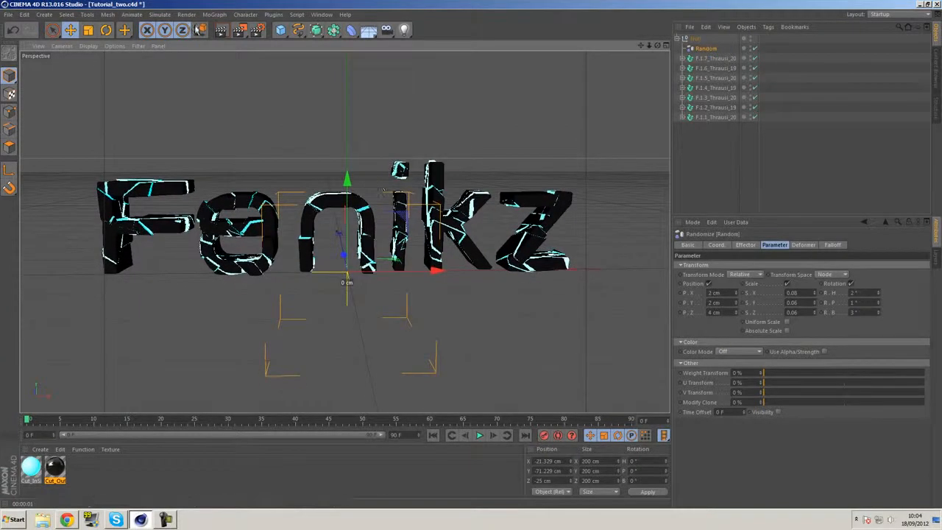
pyautogui.click(219, 32)
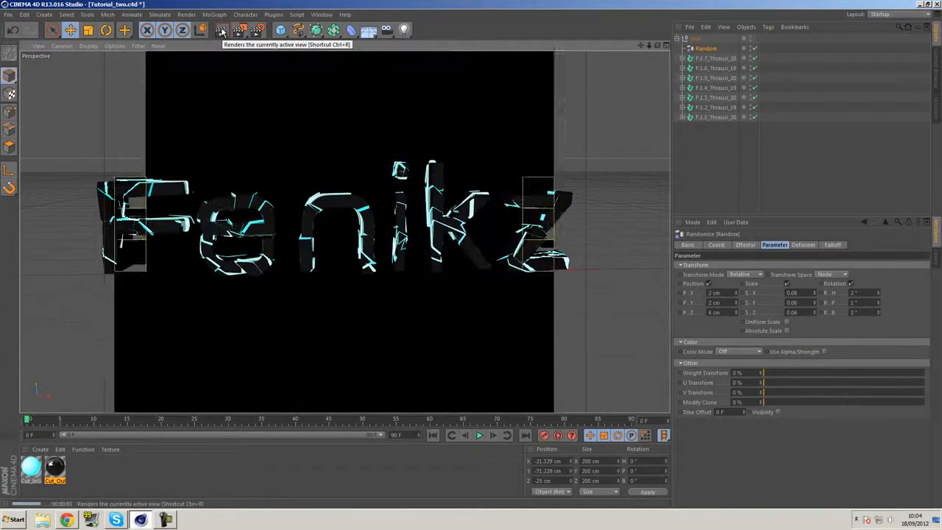
# Fine-tune the Random effector to 3 cm in position Y, 3 cm in position Z and 2° in rotation P
pyautogui.click(736, 304)
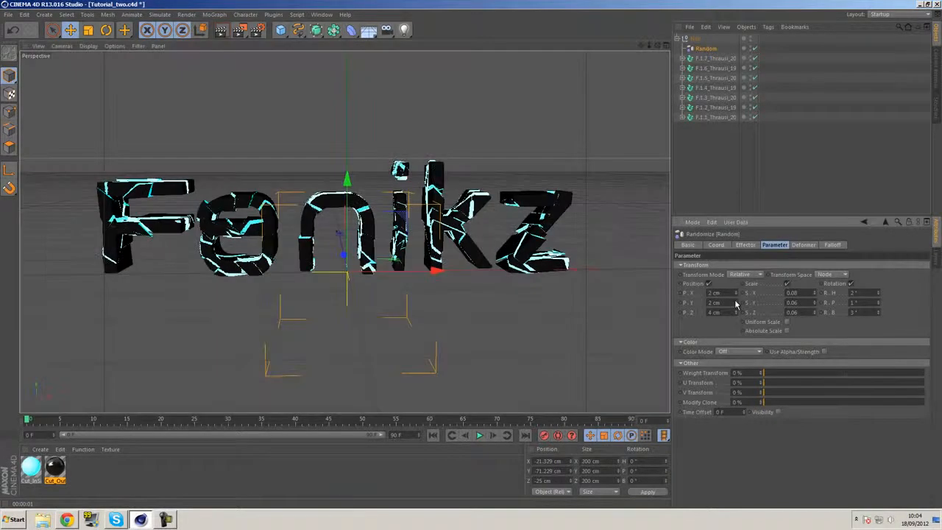
pyautogui.click(737, 303)
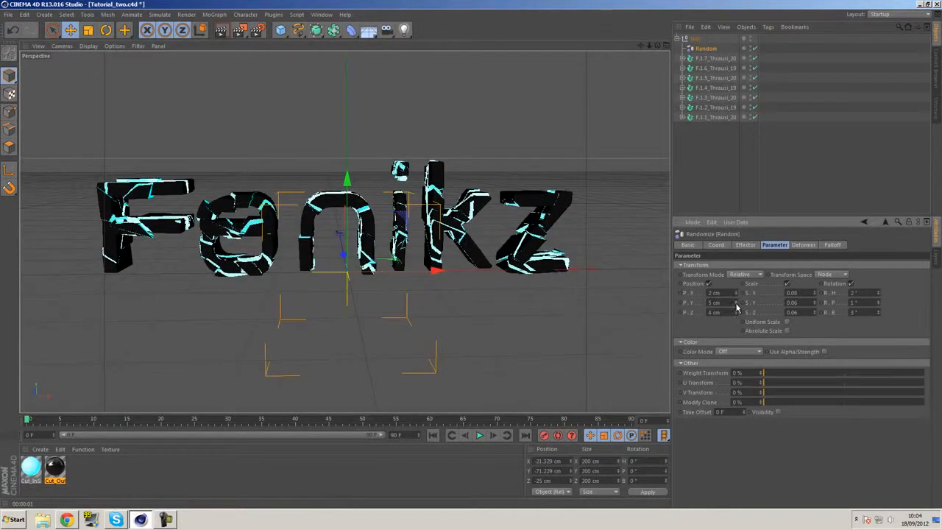
pyautogui.click(736, 305)
pyautogui.click(736, 304)
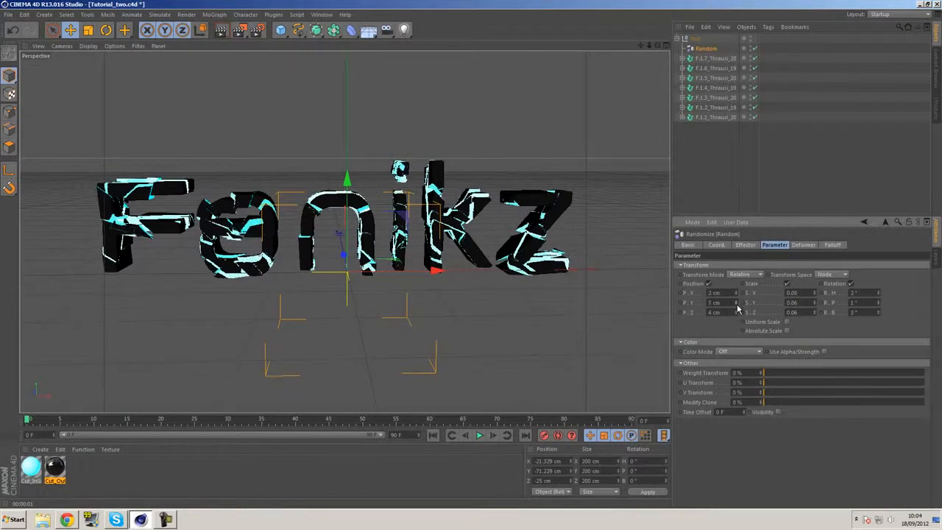
pyautogui.click(737, 311)
pyautogui.click(736, 311)
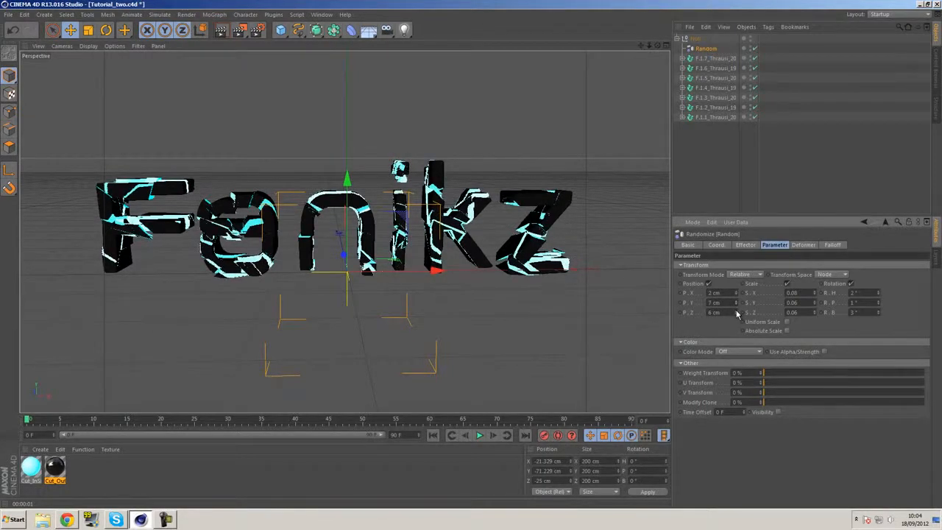
pyautogui.click(736, 313)
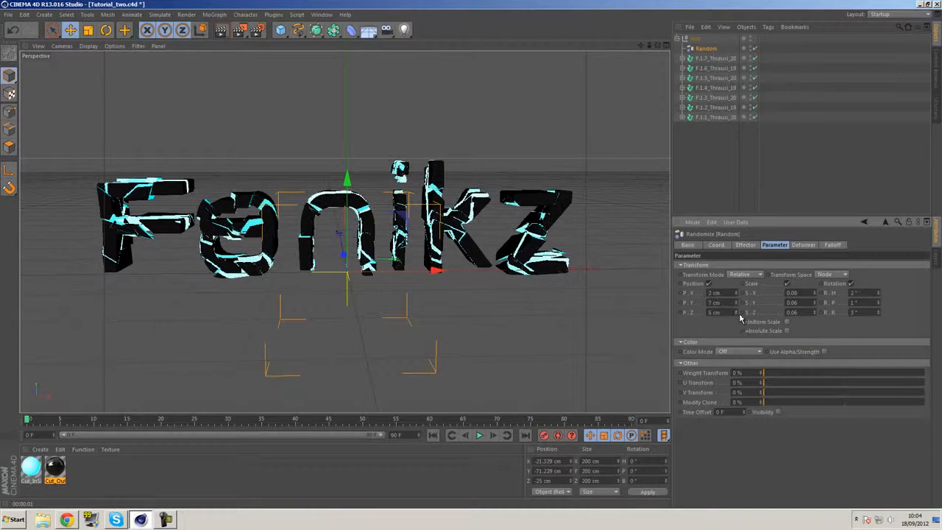
pyautogui.click(877, 301)
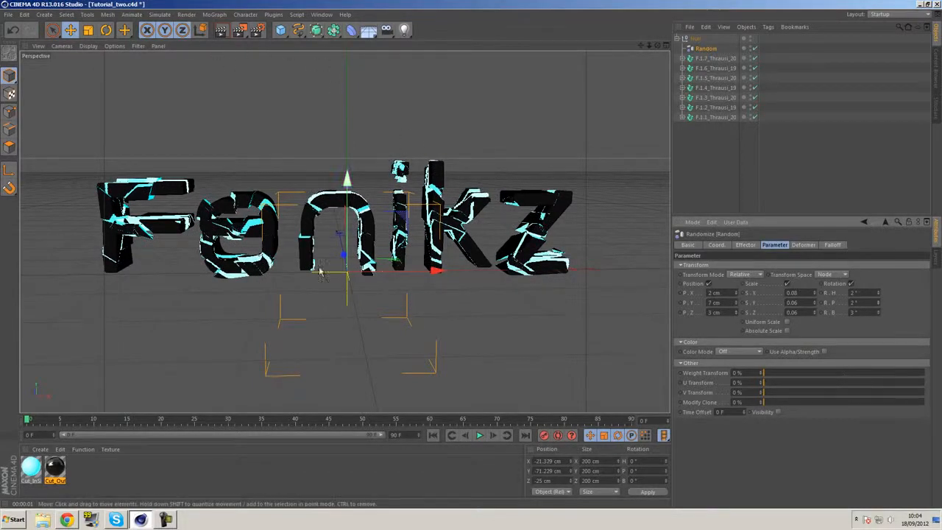
pyautogui.click(737, 305)
pyautogui.click(737, 305)
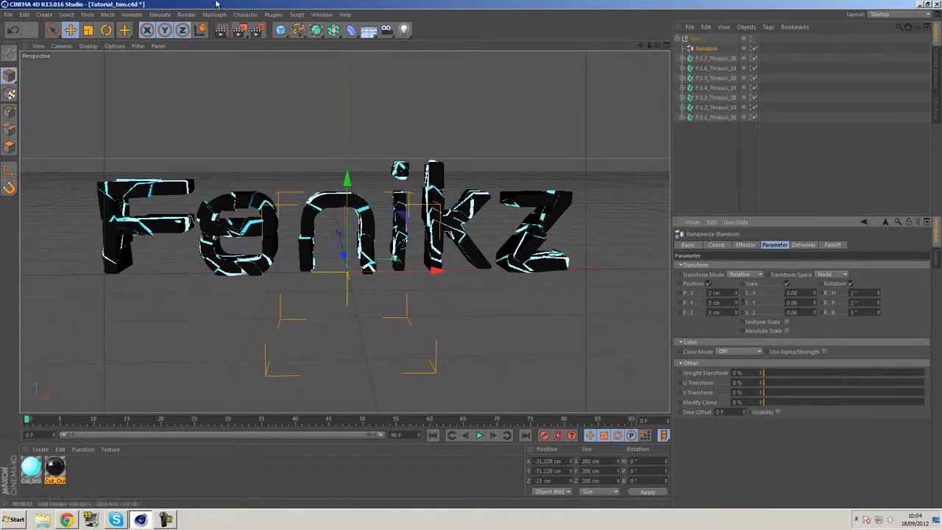
# Render the view to check the adjusted fractures, deselect the Random effector and collapse the null group
pyautogui.click(222, 31)
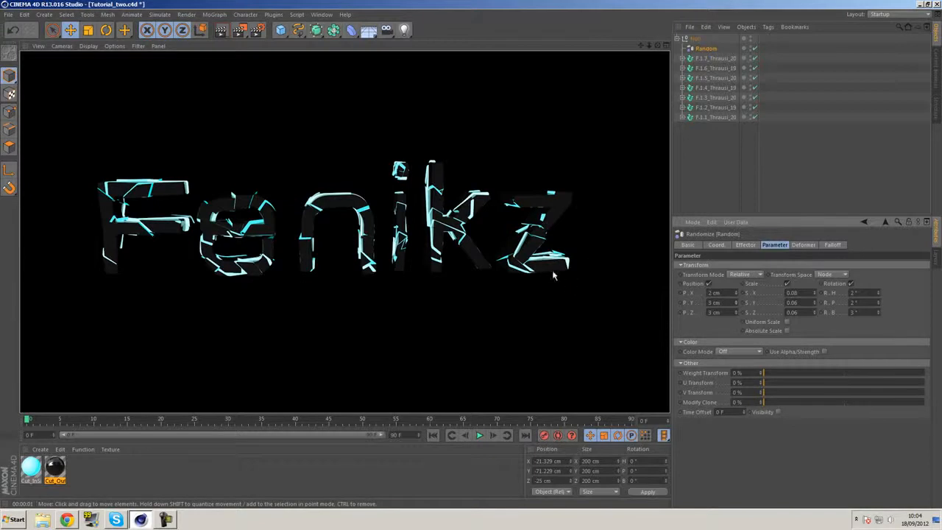
pyautogui.click(698, 162)
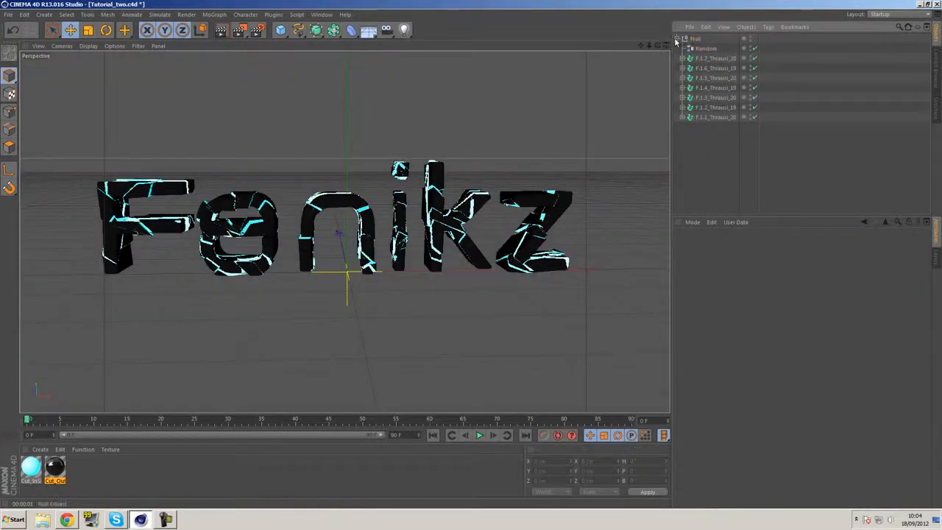
pyautogui.click(677, 39)
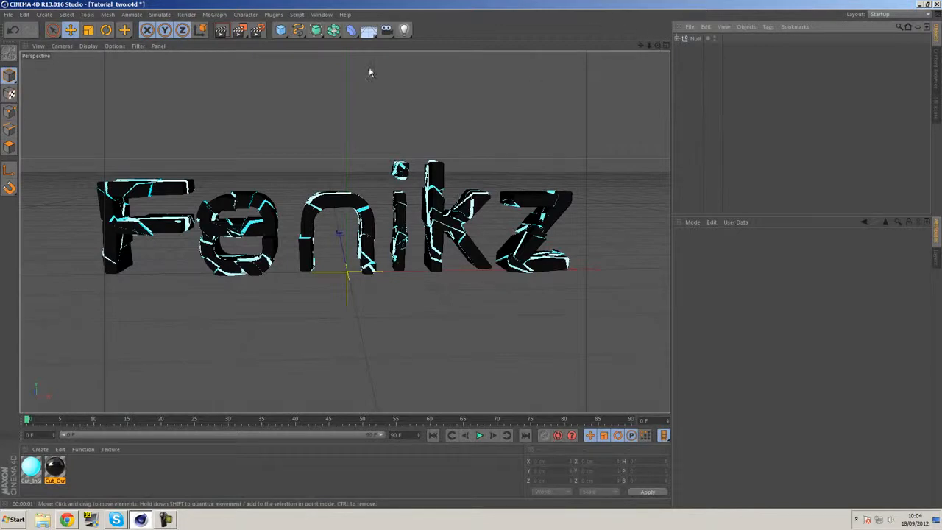
# Add an omni light to the scene and give it a saturated blue colour with hue 219°
pyautogui.click(404, 31)
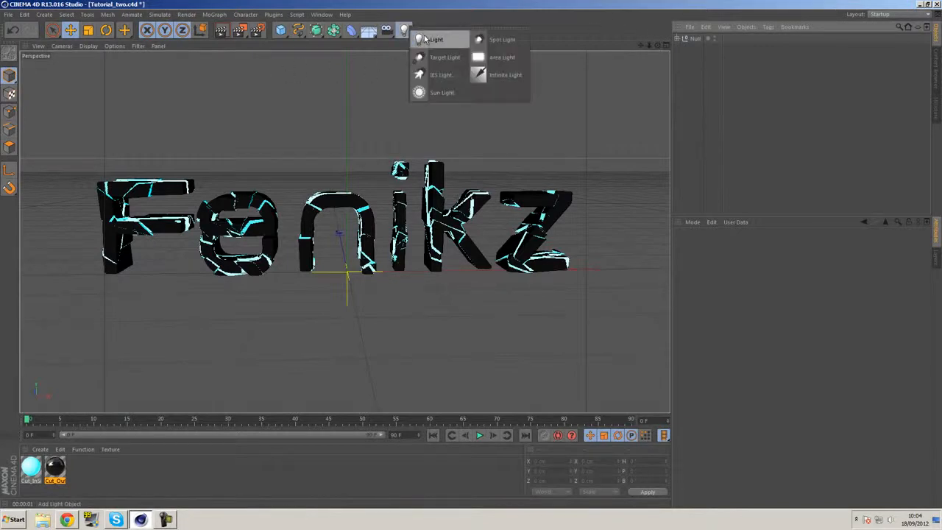
pyautogui.click(432, 39)
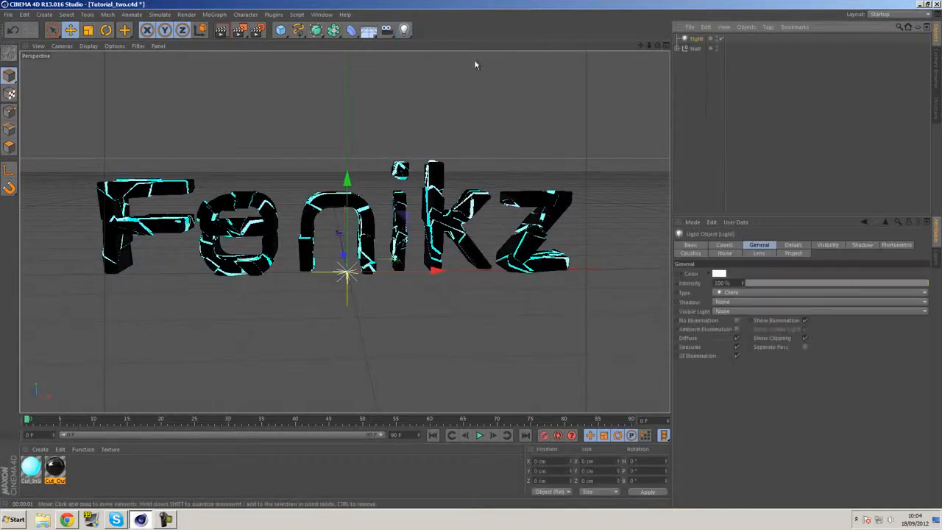
pyautogui.click(719, 274)
pyautogui.click(751, 235)
pyautogui.click(726, 242)
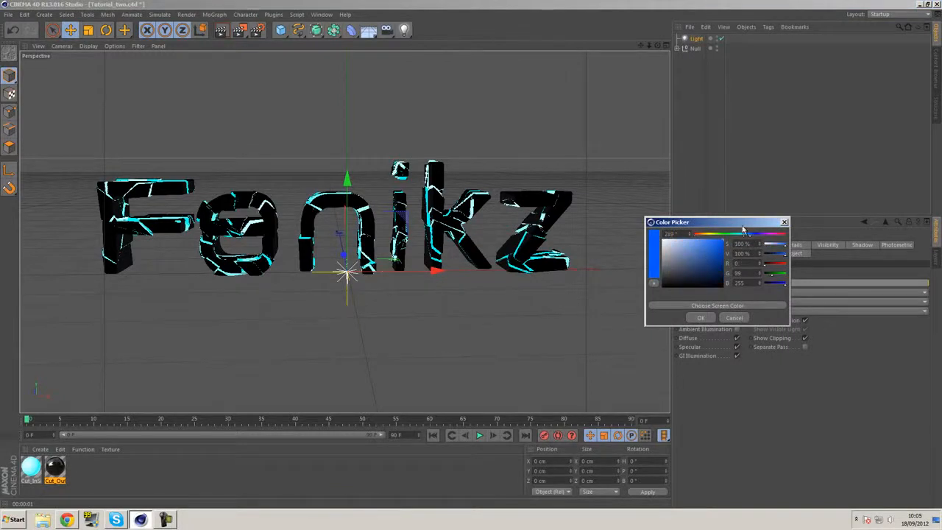
pyautogui.click(701, 317)
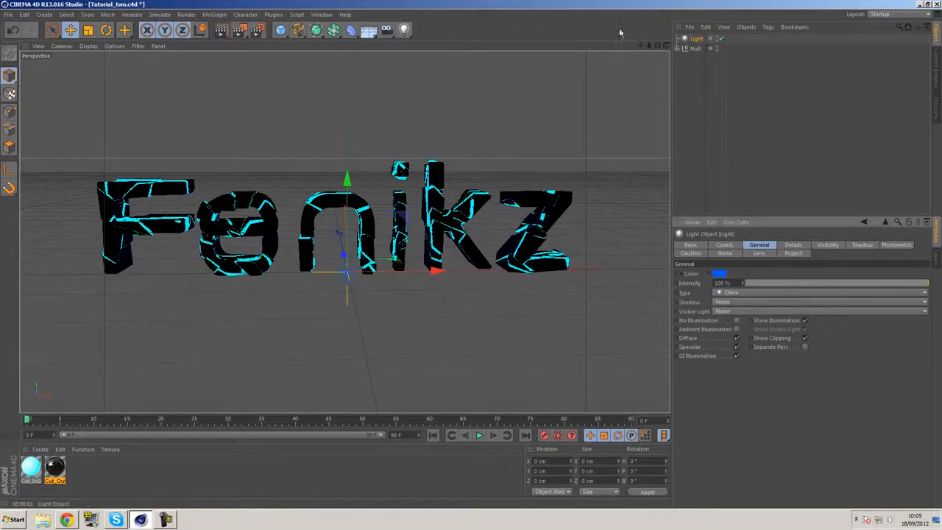
# Add a second omni light and give it a yellow-green colour with RGB 199, 255, 0
pyautogui.click(405, 30)
pyautogui.click(719, 273)
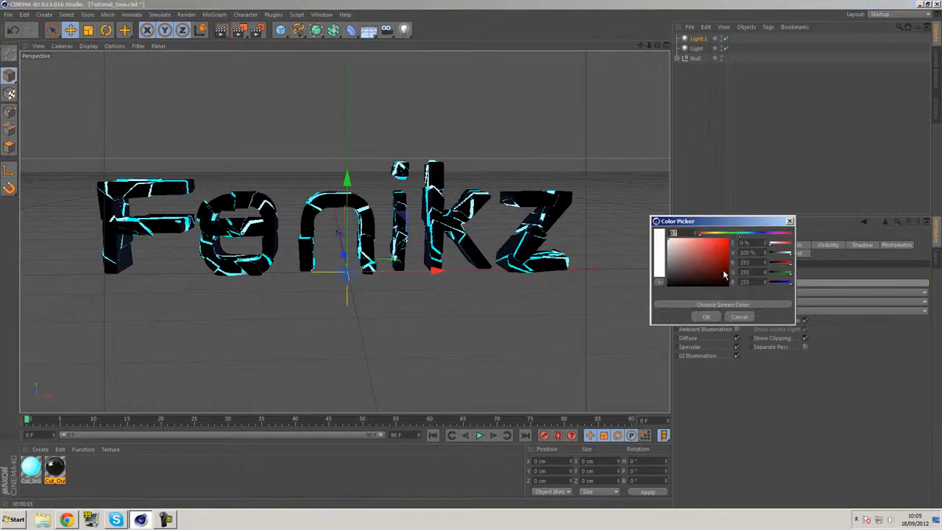
pyautogui.click(718, 233)
pyautogui.click(728, 239)
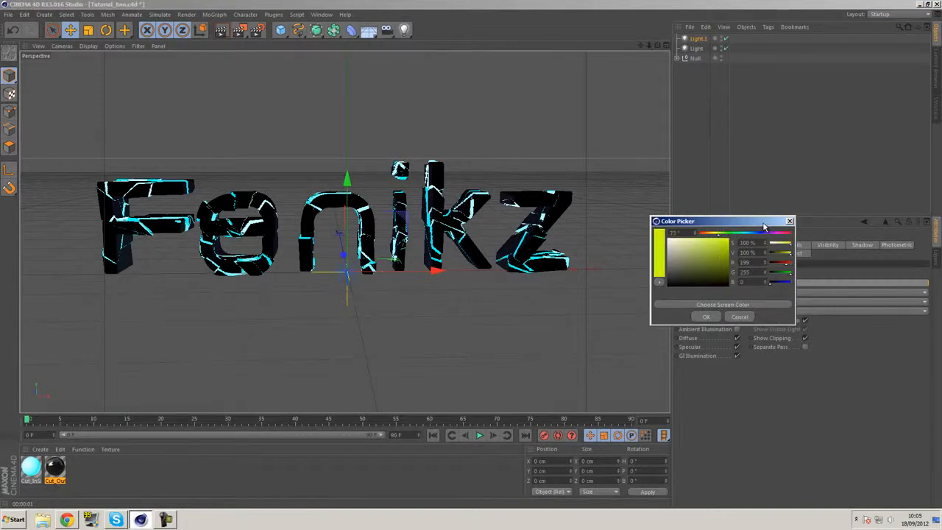
pyautogui.click(707, 318)
# Move the blue light up and in front of the text, to about Y 158 cm and Z -305 cm
pyautogui.keyDown('alt'); pyautogui.moveTo(332, 305); pyautogui.dragTo(593, 144); pyautogui.keyUp('alt')
pyautogui.click(696, 48)
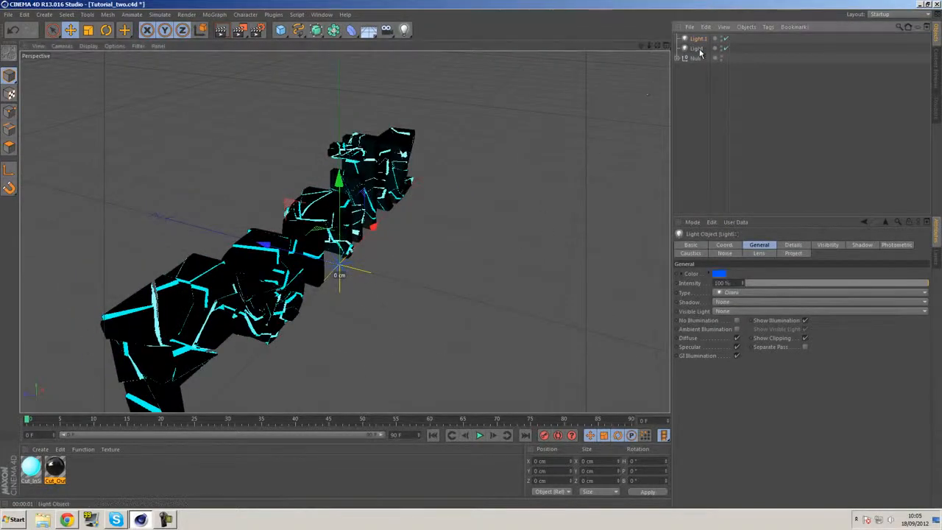
pyautogui.moveTo(340, 269); pyautogui.dragTo(567, 322)
pyautogui.moveTo(587, 248); pyautogui.dragTo(640, 124)
pyautogui.keyDown('alt'); pyautogui.moveTo(465, 205); pyautogui.dragTo(533, 127); pyautogui.keyUp('alt')
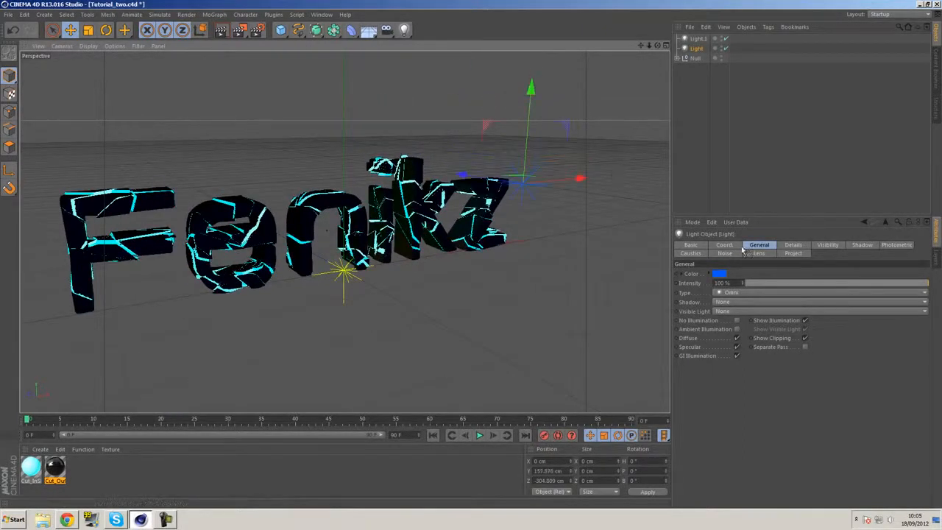
# Set the blue light's intensity to 111% and render the view
pyautogui.moveTo(743, 282); pyautogui.dragTo(745, 276)
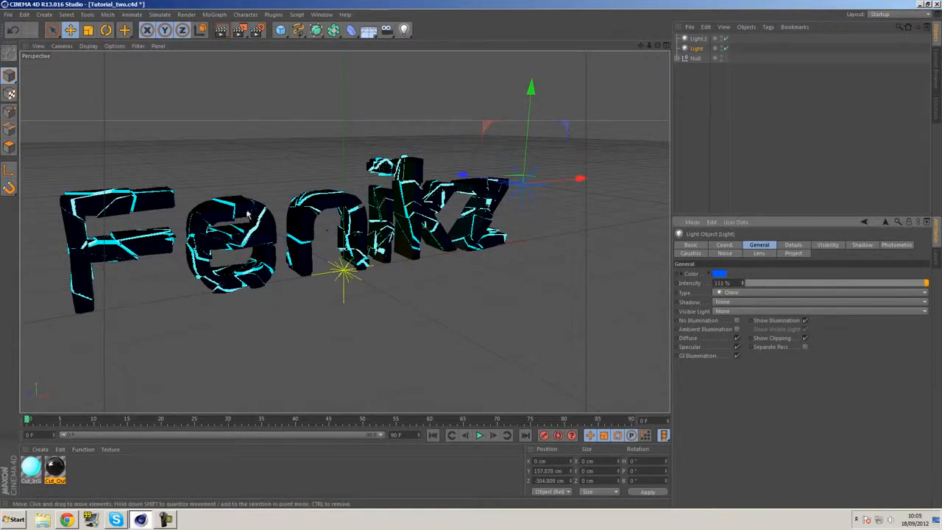
pyautogui.click(221, 32)
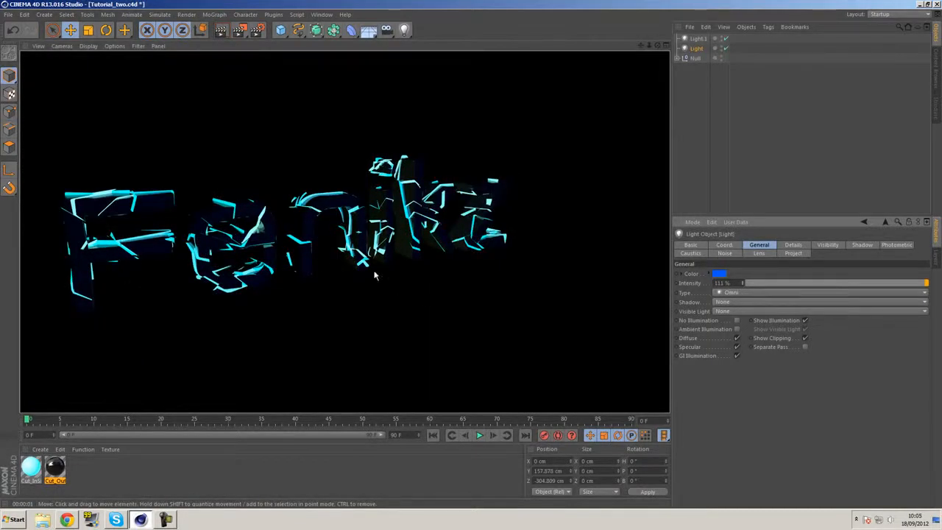
# Move the yellow-green light up and behind the text, to about Y 109 cm and Z 234 cm
pyautogui.keyDown('alt'); pyautogui.moveTo(409, 257); pyautogui.dragTo(515, 280); pyautogui.keyUp('alt')
pyautogui.click(697, 39)
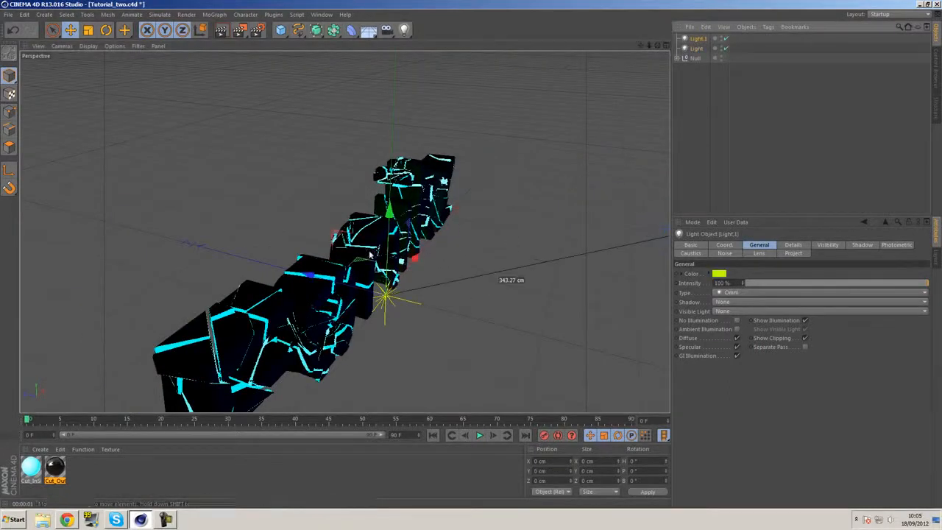
pyautogui.moveTo(310, 279); pyautogui.dragTo(122, 240)
pyautogui.moveTo(171, 184); pyautogui.dragTo(171, 145)
pyautogui.moveTo(105, 184); pyautogui.dragTo(206, 202)
pyautogui.moveTo(242, 145); pyautogui.dragTo(241, 122)
# Render a front view of the text to check both lights, and deselect the yellow-green light
pyautogui.keyDown('alt'); pyautogui.moveTo(425, 209); pyautogui.dragTo(318, 189); pyautogui.keyUp('alt')
pyautogui.scroll(-2, 318, 189)
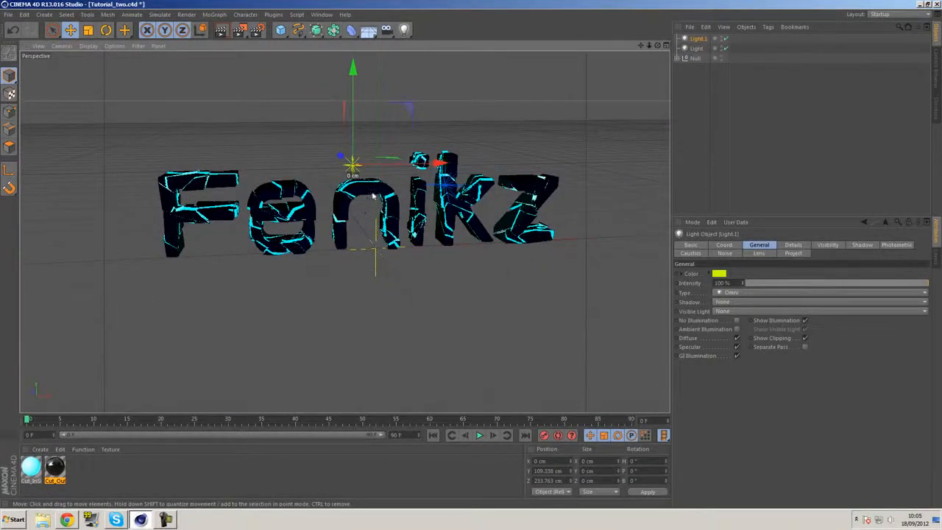
pyautogui.keyDown('alt'); pyautogui.moveTo(442, 198); pyautogui.dragTo(428, 212, button='middle'); pyautogui.keyUp('alt')
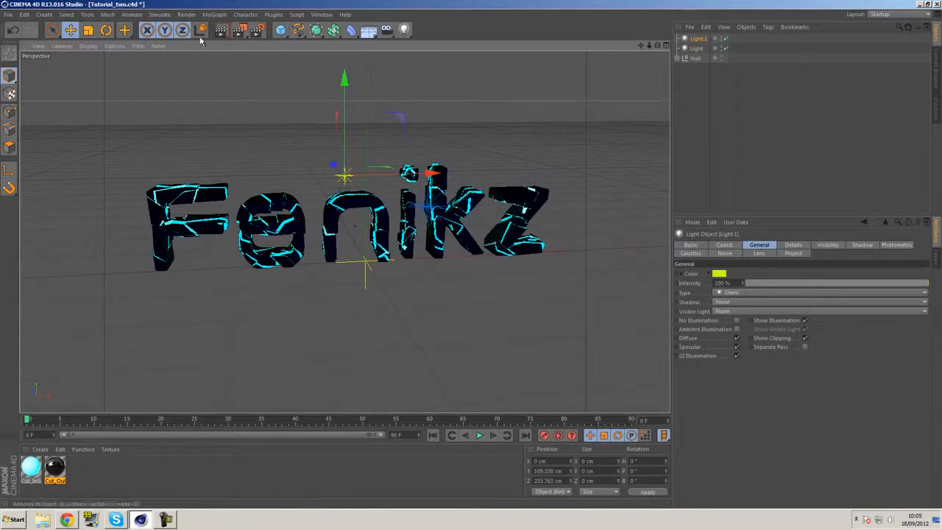
pyautogui.click(228, 33)
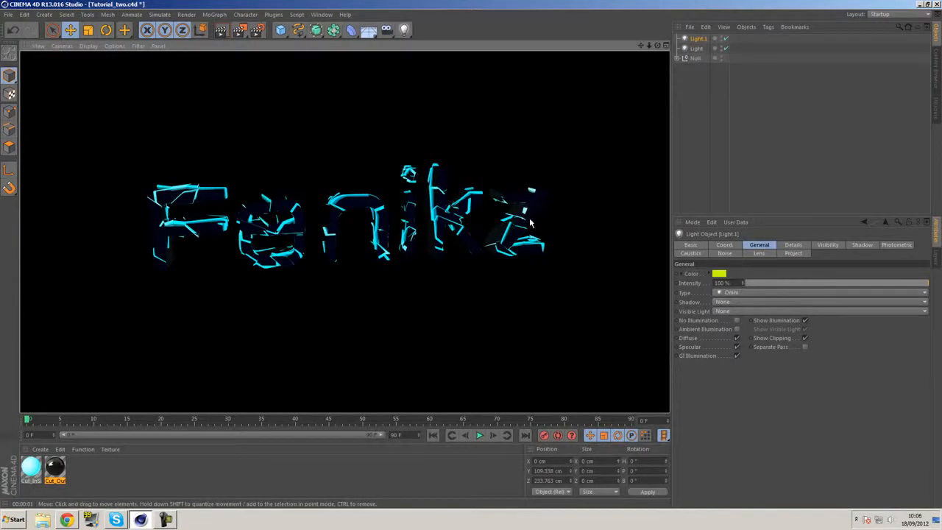
pyautogui.click(692, 108)
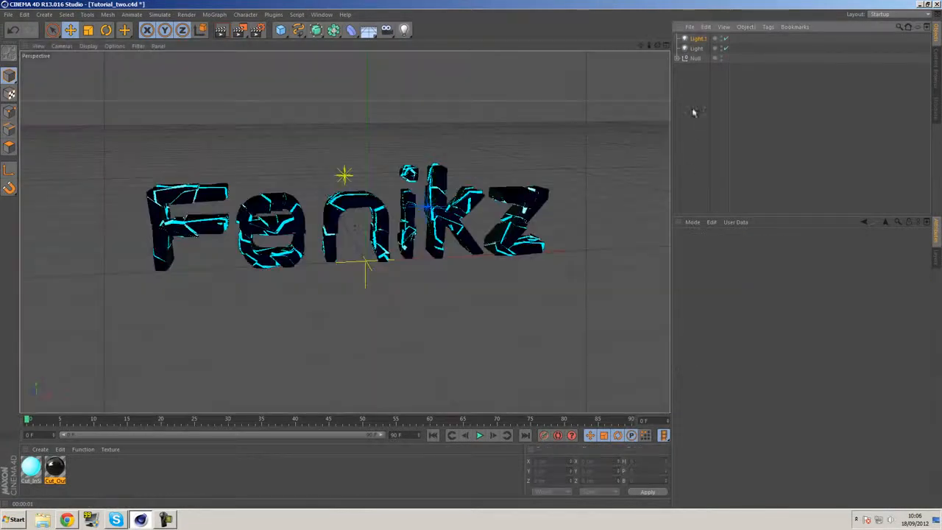
# Change the blue light in front of the text to a lighter blue with RGB 0, 174, 255
pyautogui.click(696, 49)
pyautogui.click(722, 273)
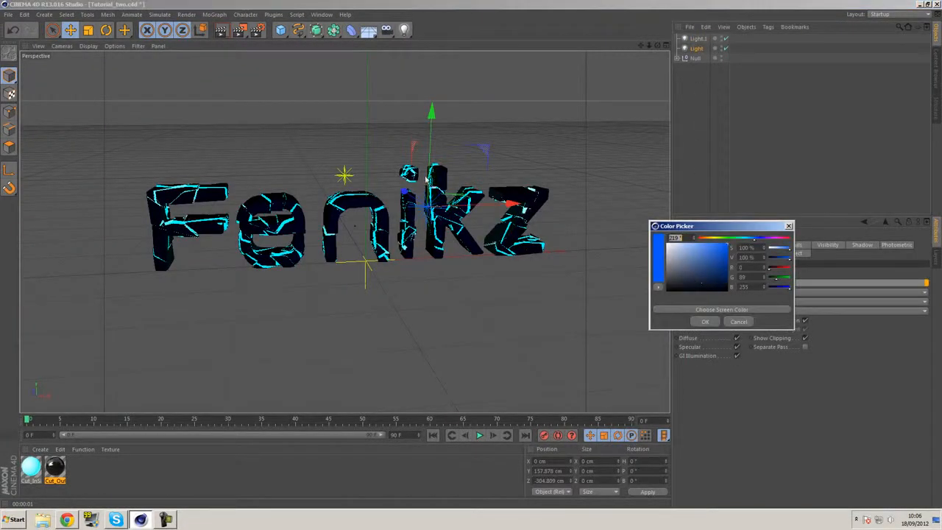
pyautogui.moveTo(750, 240); pyautogui.dragTo(751, 242)
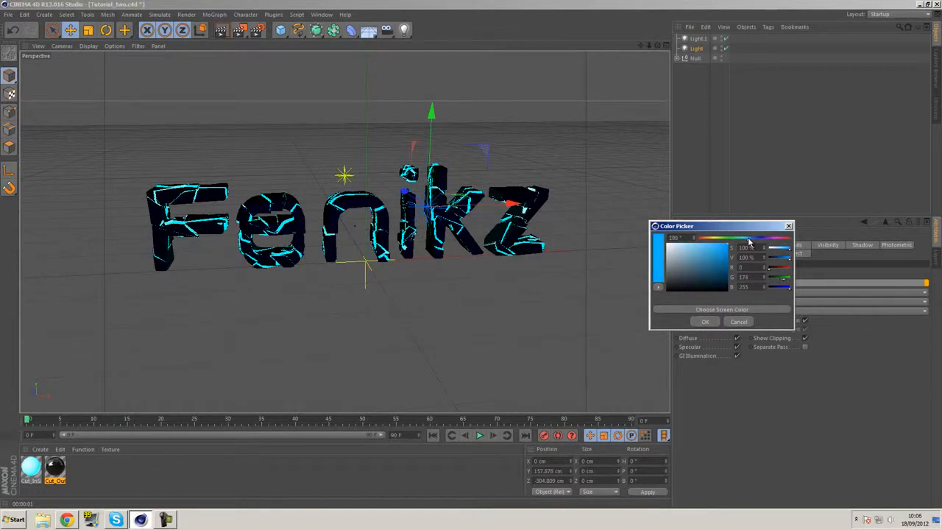
pyautogui.click(706, 323)
# Change the yellow-green light behind the text to a fully saturated bluish green and deselect it
pyautogui.click(697, 38)
pyautogui.click(719, 273)
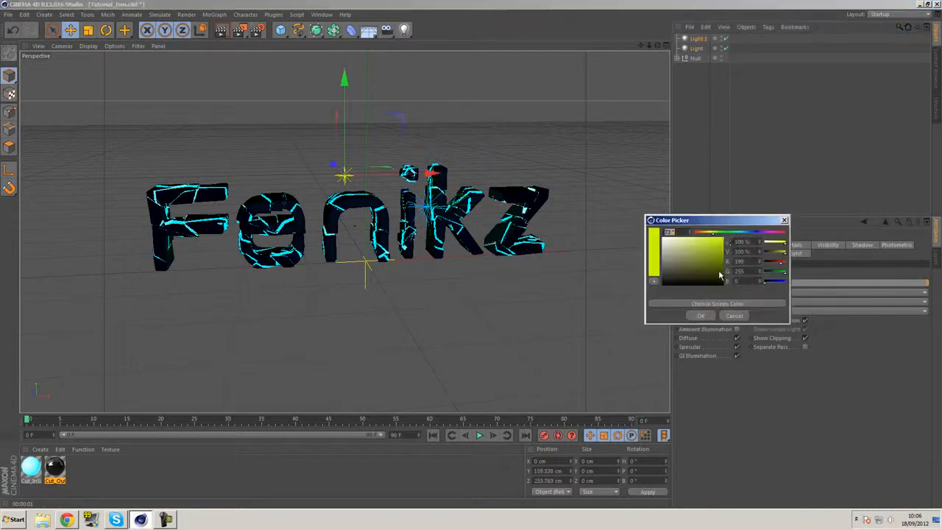
pyautogui.click(732, 233)
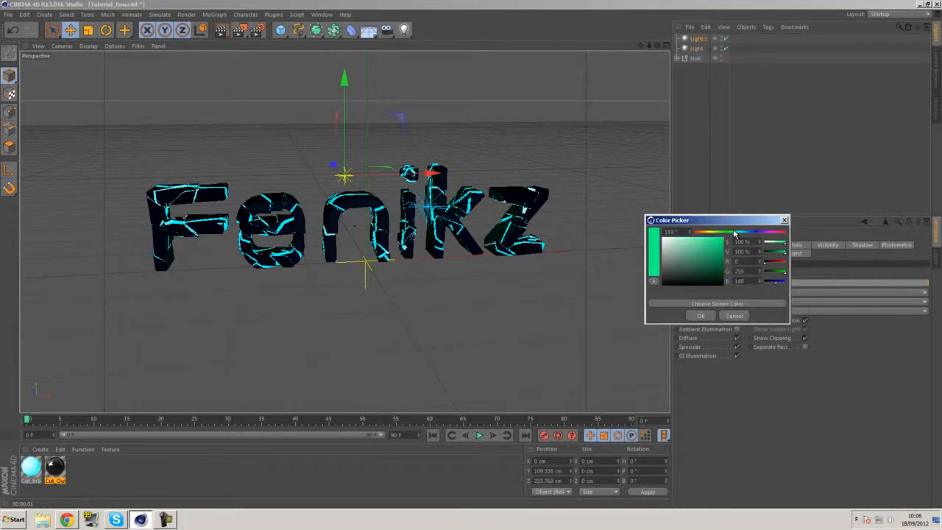
pyautogui.click(734, 232)
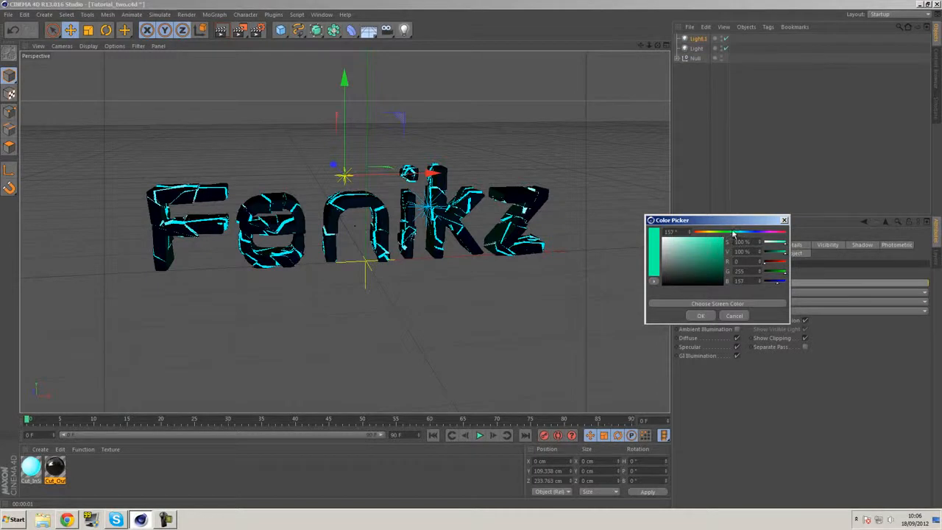
pyautogui.click(702, 316)
pyautogui.click(471, 290)
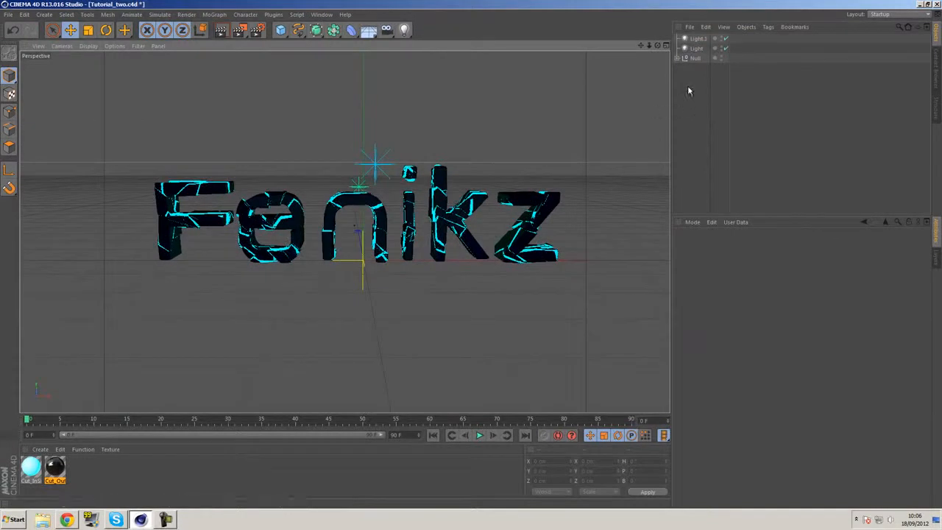
# Add a Sky object and create a new material, opening it for editing
pyautogui.click(368, 32)
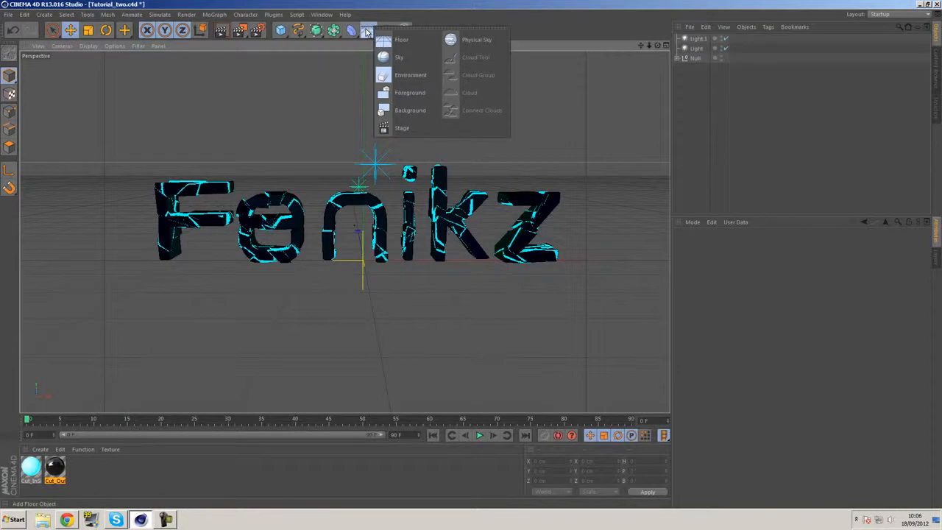
pyautogui.click(399, 59)
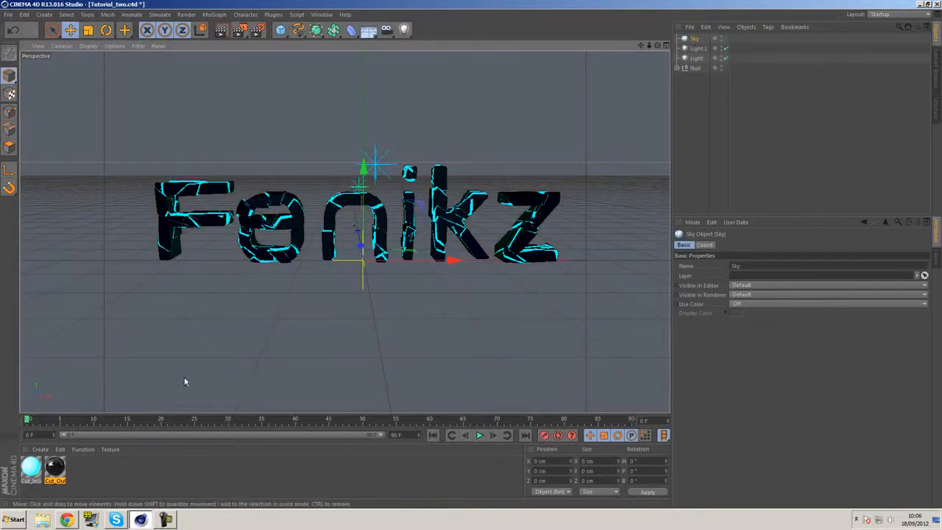
pyautogui.doubleClick(116, 472)
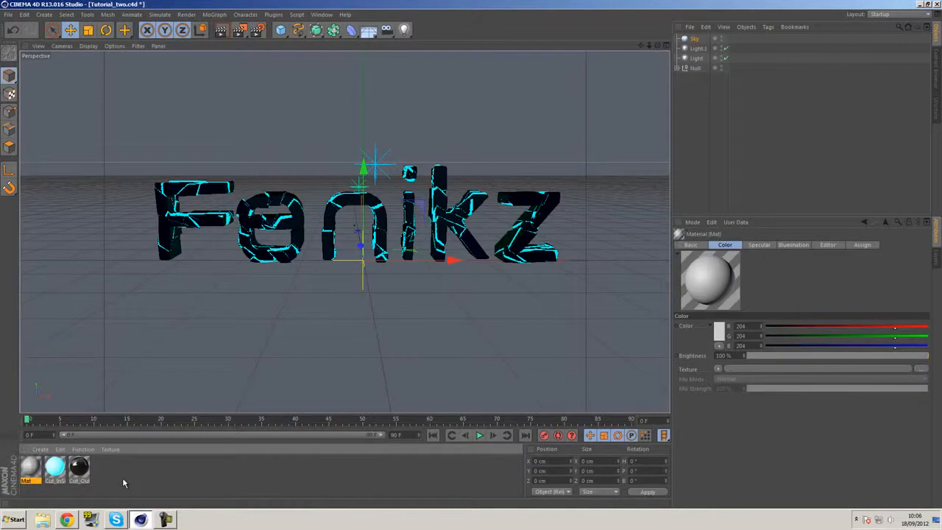
pyautogui.doubleClick(38, 473)
# Disable the new material's Color and Specular channels and enable Luminance
pyautogui.click(160, 170)
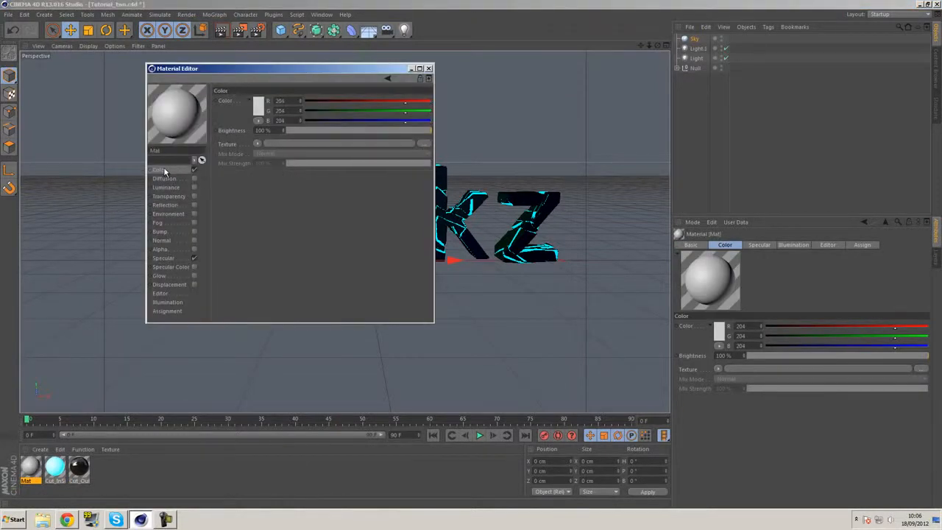
pyautogui.click(167, 187)
pyautogui.click(194, 170)
pyautogui.click(194, 258)
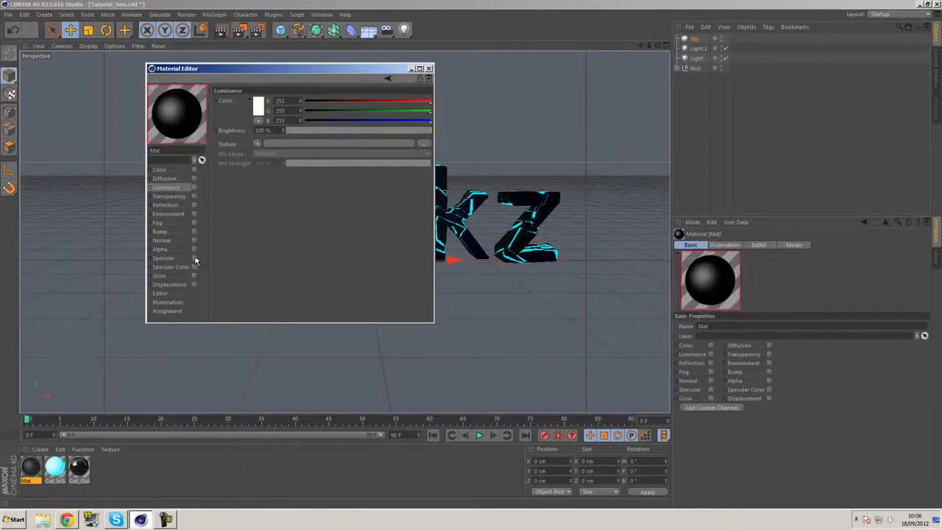
pyautogui.click(195, 187)
# Load the HDR image Fh_HDRI-Pack1-19 as the Luminance texture without copying it to the project location
pyautogui.click(257, 143)
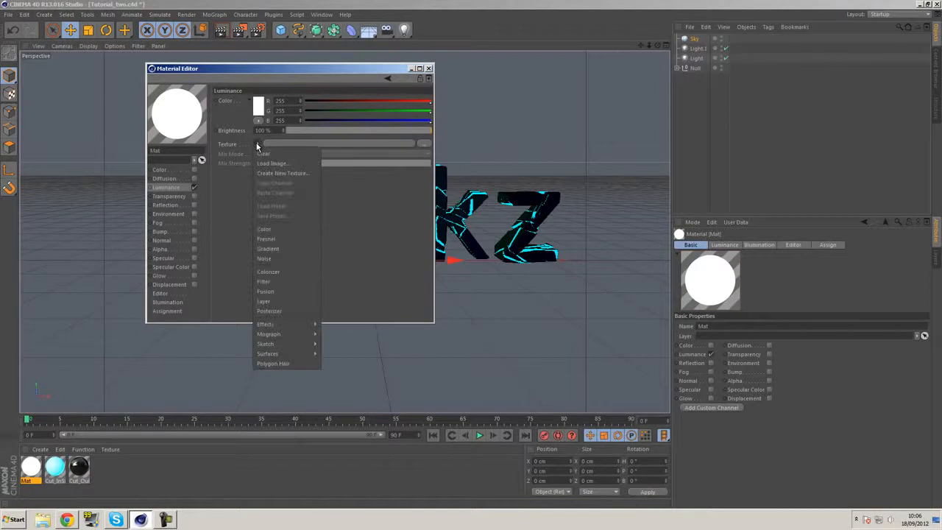
pyautogui.click(266, 163)
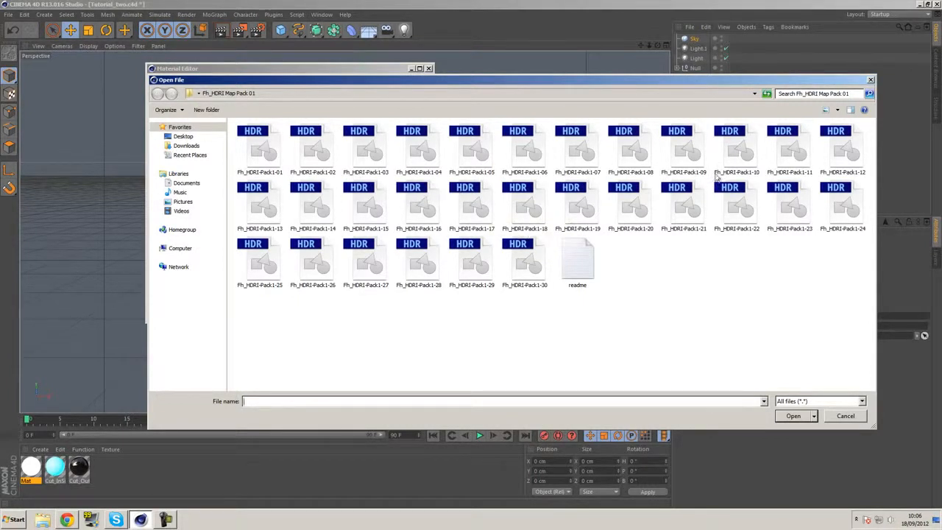
pyautogui.click(580, 210)
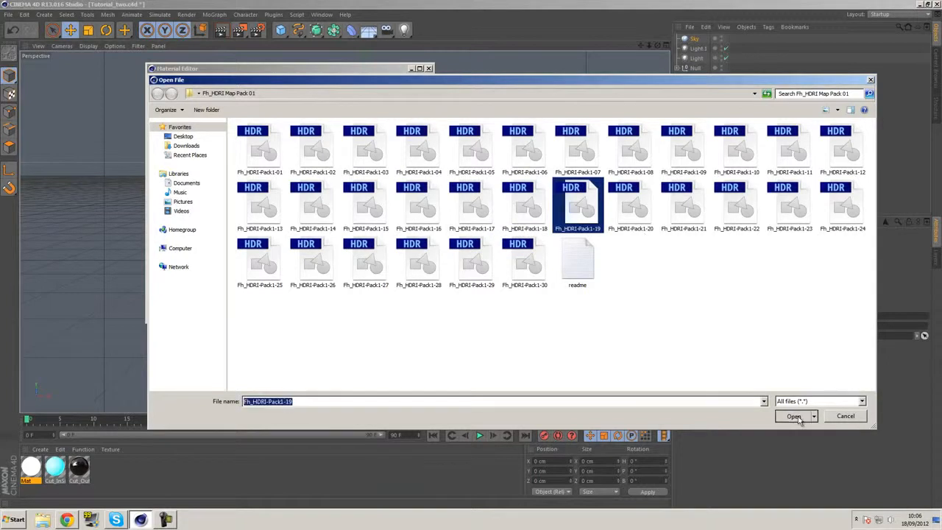
pyautogui.click(794, 416)
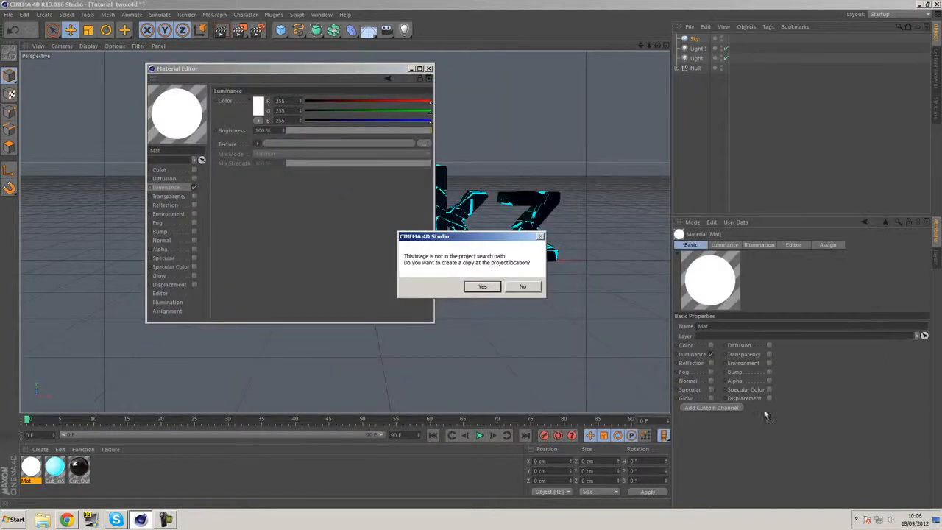
pyautogui.click(518, 287)
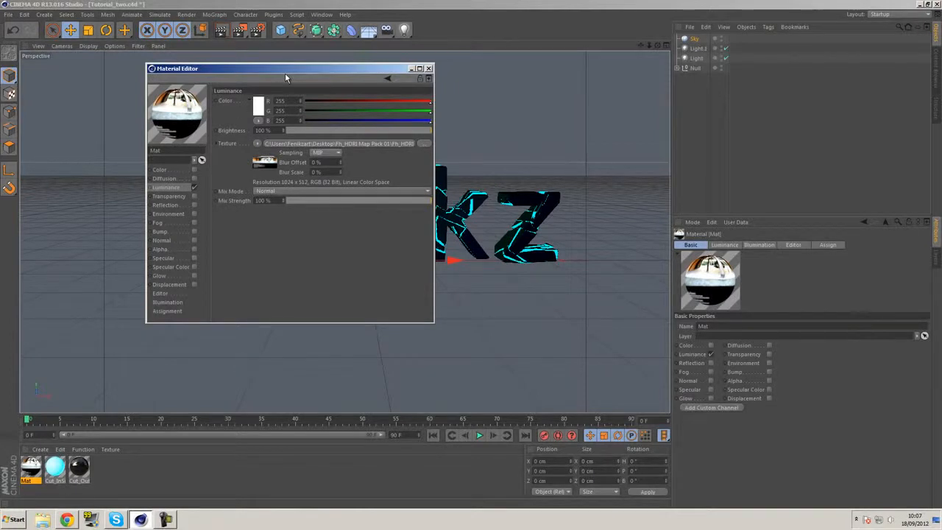
# Render the view to check the lit letters, close the material editor and select the Sky object
pyautogui.moveTo(285, 73); pyautogui.dragTo(631, 154)
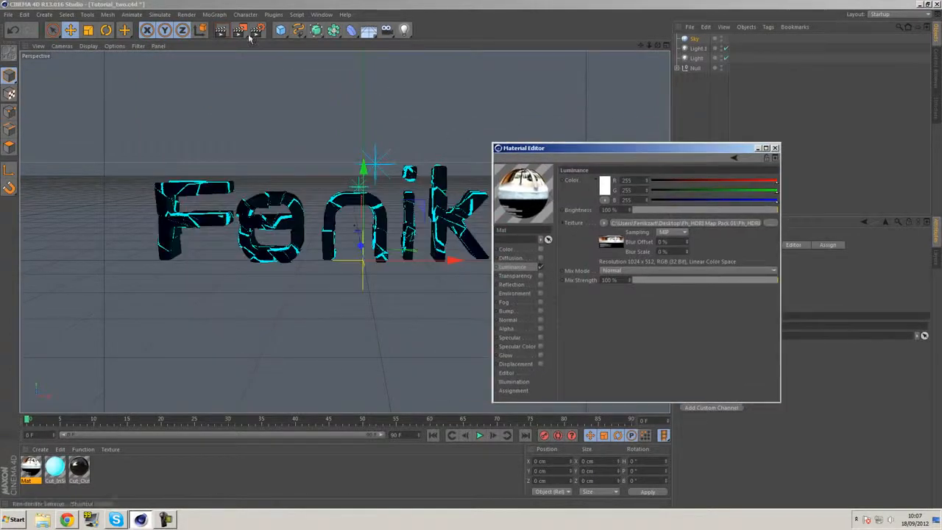
pyautogui.click(225, 33)
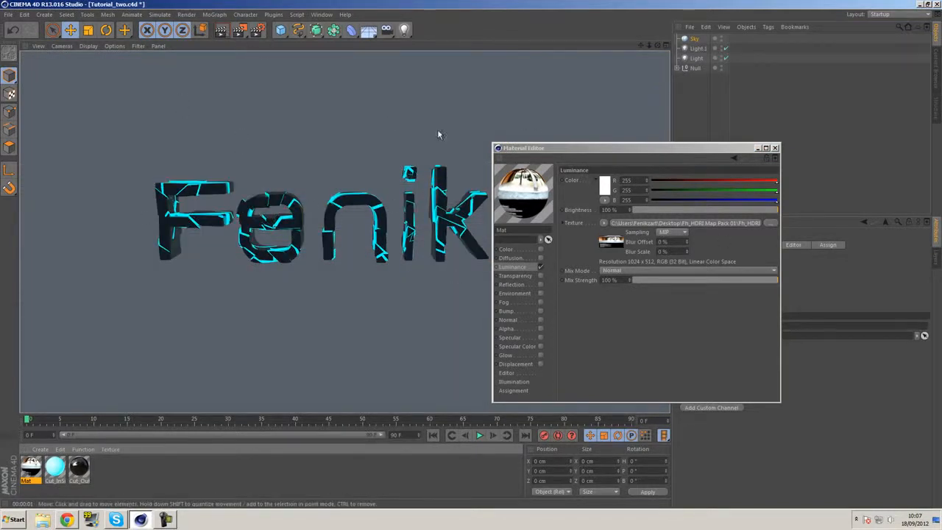
pyautogui.moveTo(673, 154); pyautogui.dragTo(476, 142)
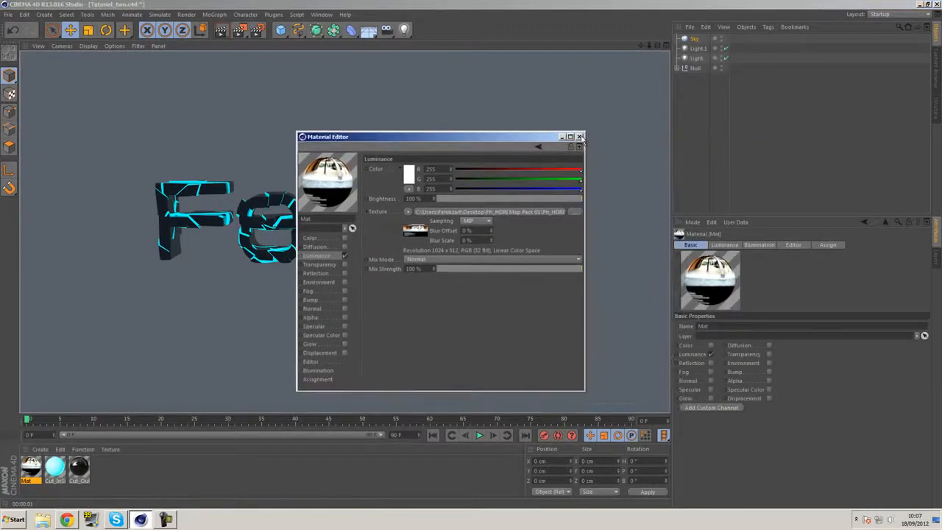
pyautogui.click(578, 137)
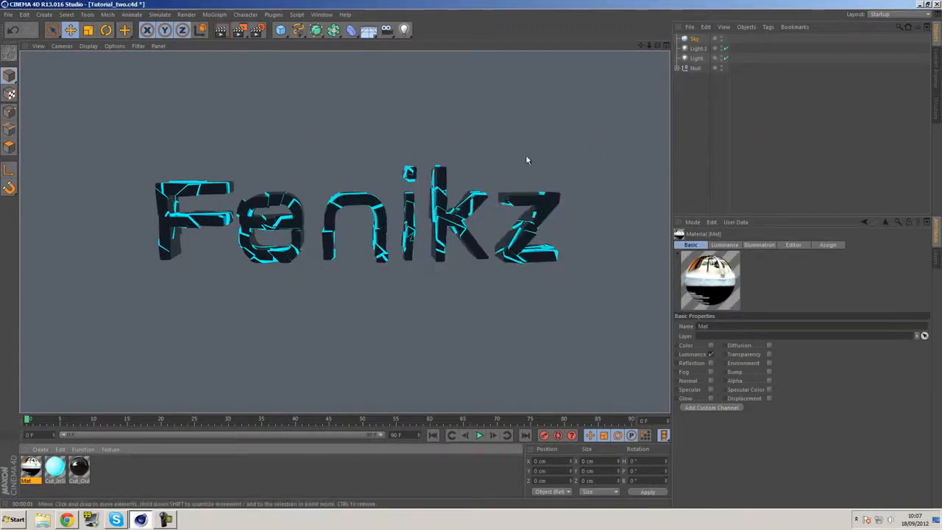
pyautogui.click(693, 39)
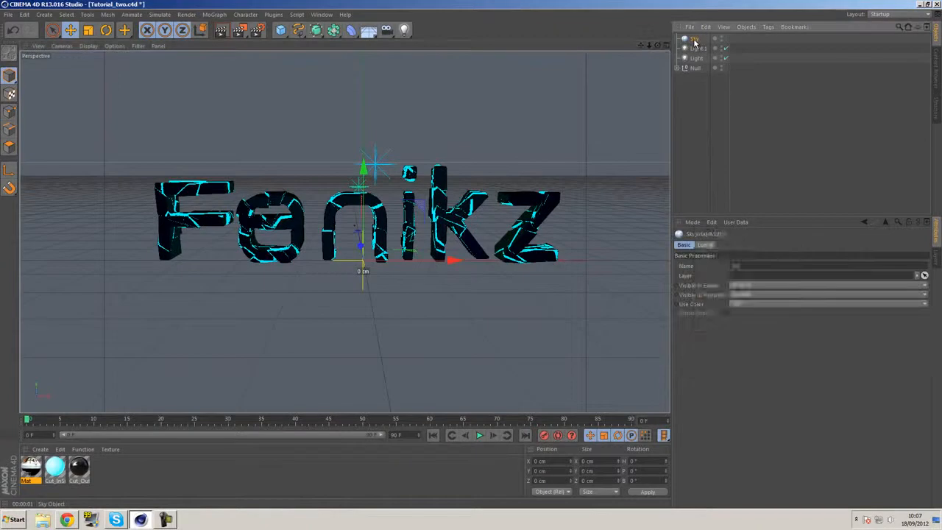
# Add a Compositing tag to the Sky object, disable Seen by Camera and render the view to check
pyautogui.rightClick(694, 41)
pyautogui.moveTo(703, 45)
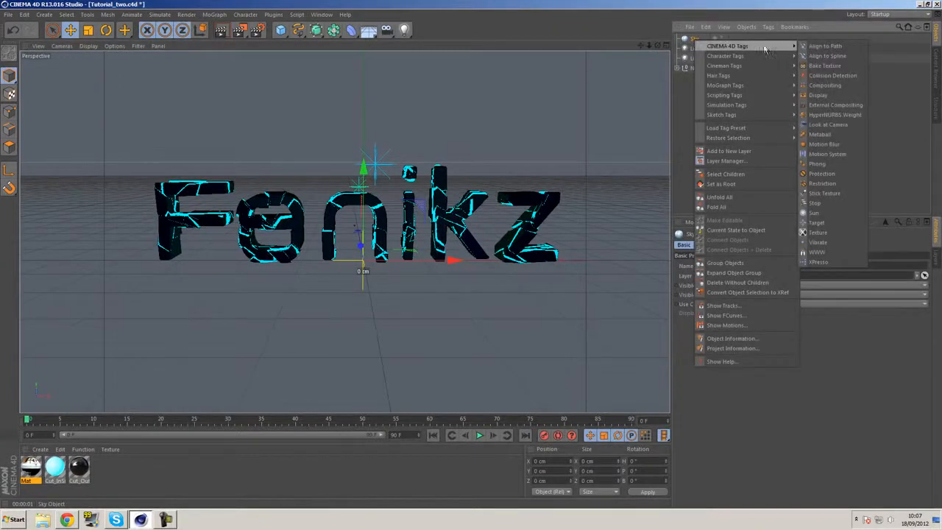
pyautogui.click(825, 85)
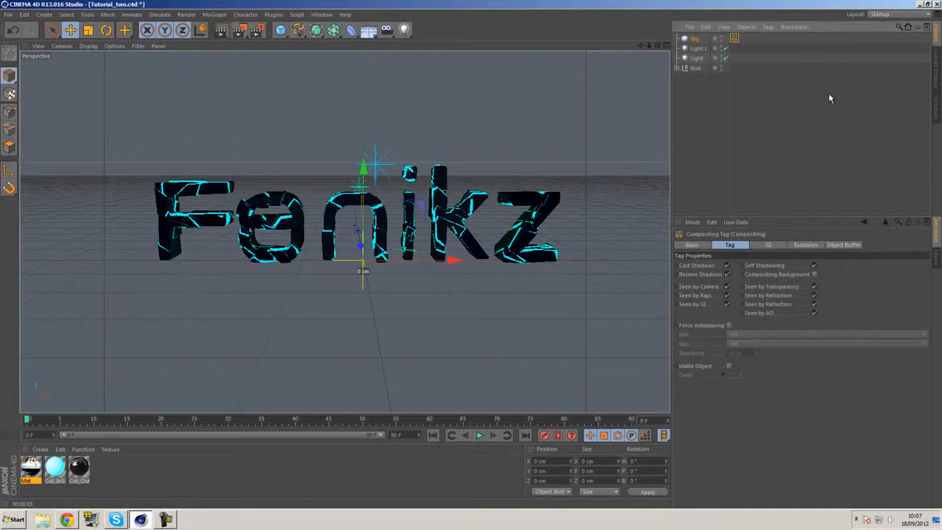
pyautogui.click(727, 287)
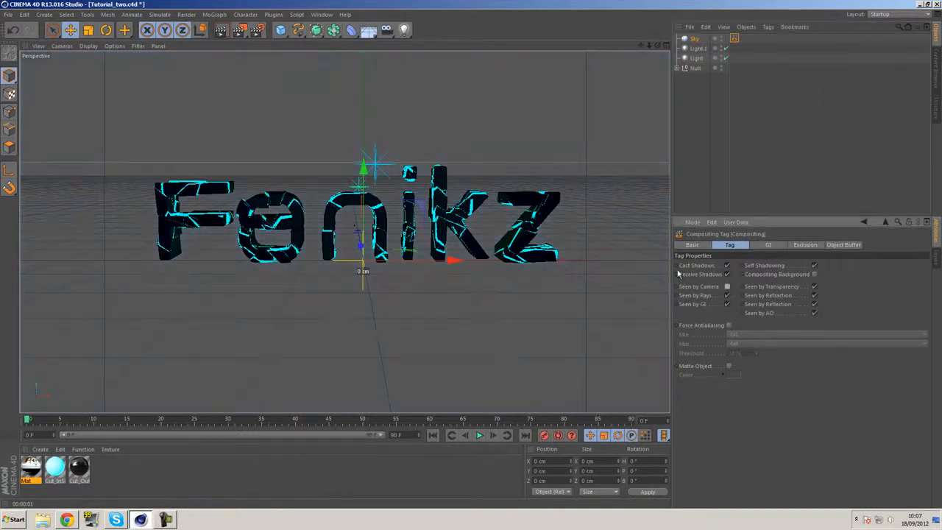
pyautogui.click(221, 33)
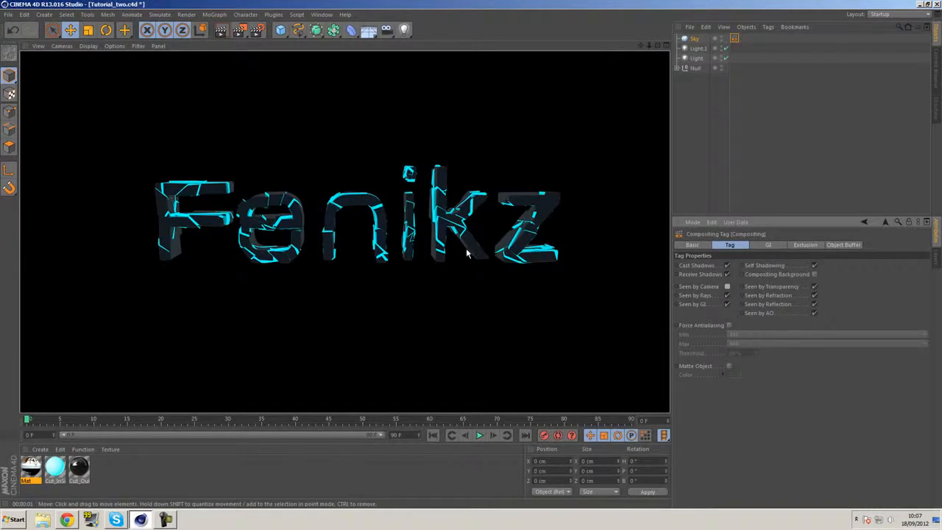
# Apply the HDRI material Mat to the Sky object and render the view to check the reflections
pyautogui.click(693, 39)
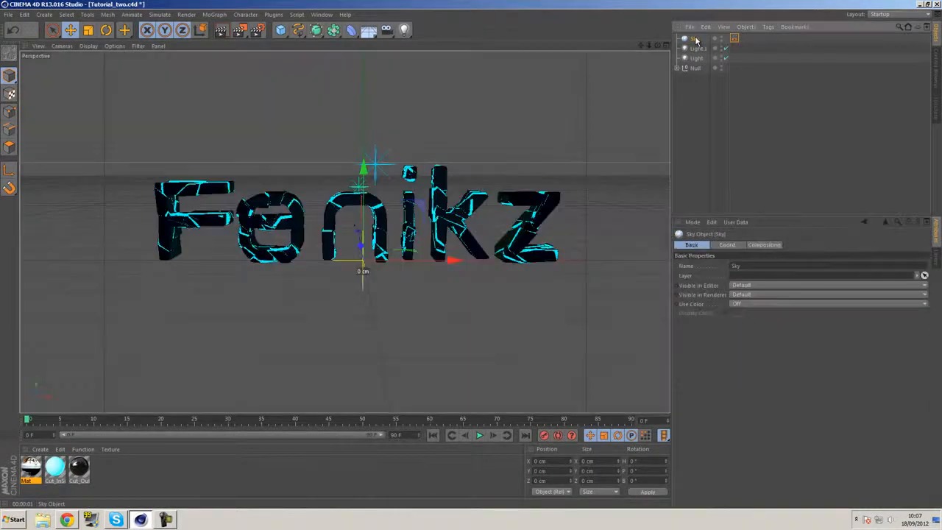
pyautogui.click(143, 473)
pyautogui.moveTo(27, 468); pyautogui.dragTo(697, 41)
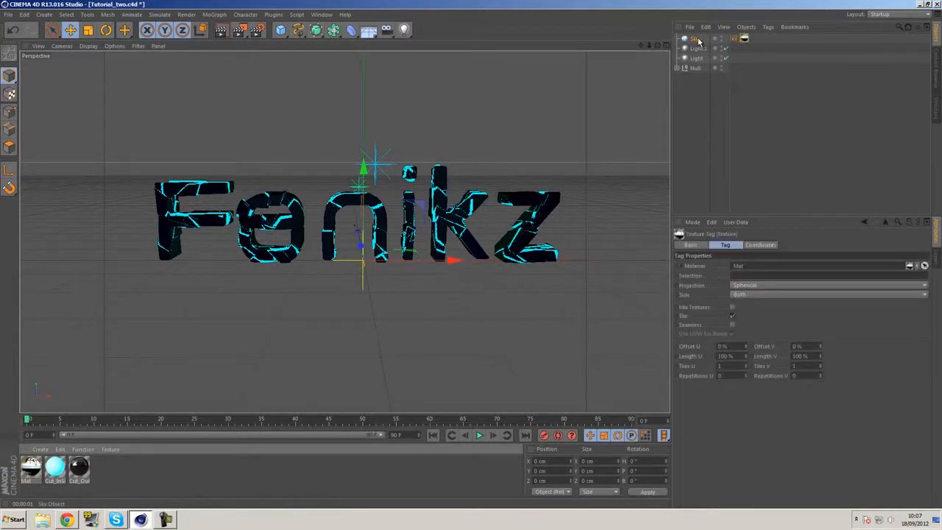
pyautogui.click(220, 31)
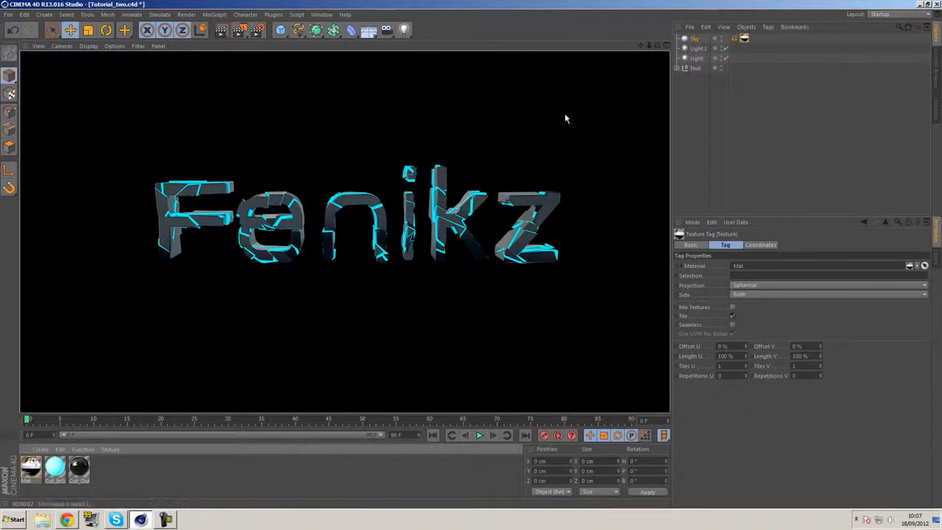
# Set the exposure of Mat's Luminance HDR image to -1.04, close the material editor and render the view
pyautogui.doubleClick(31, 466)
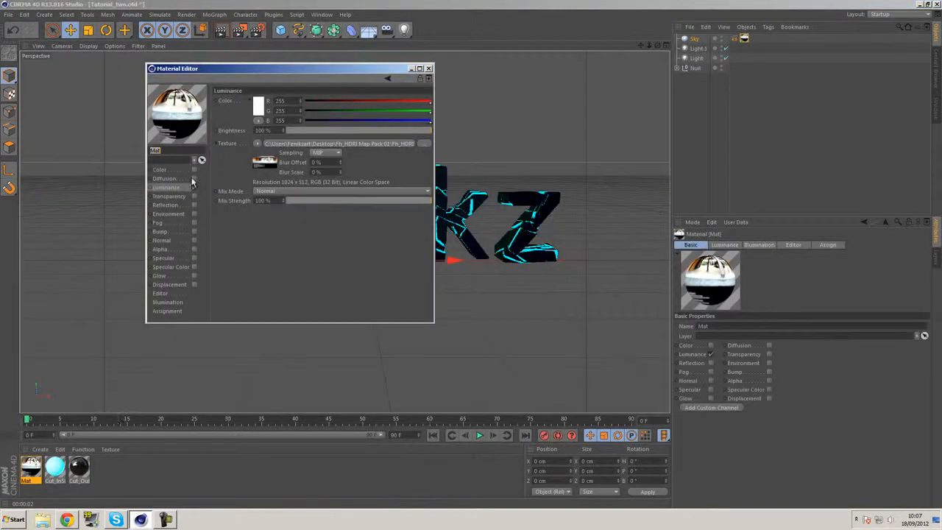
pyautogui.click(265, 162)
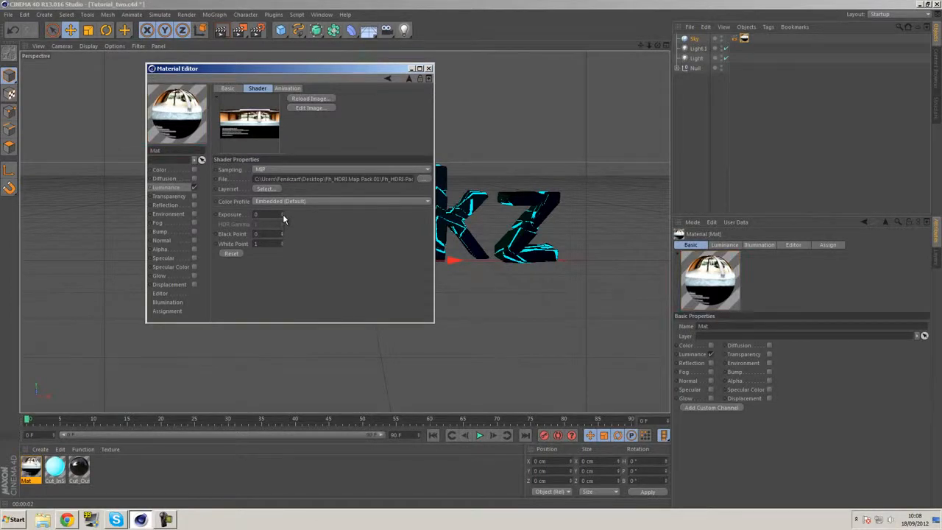
pyautogui.moveTo(282, 212); pyautogui.dragTo(281, 211)
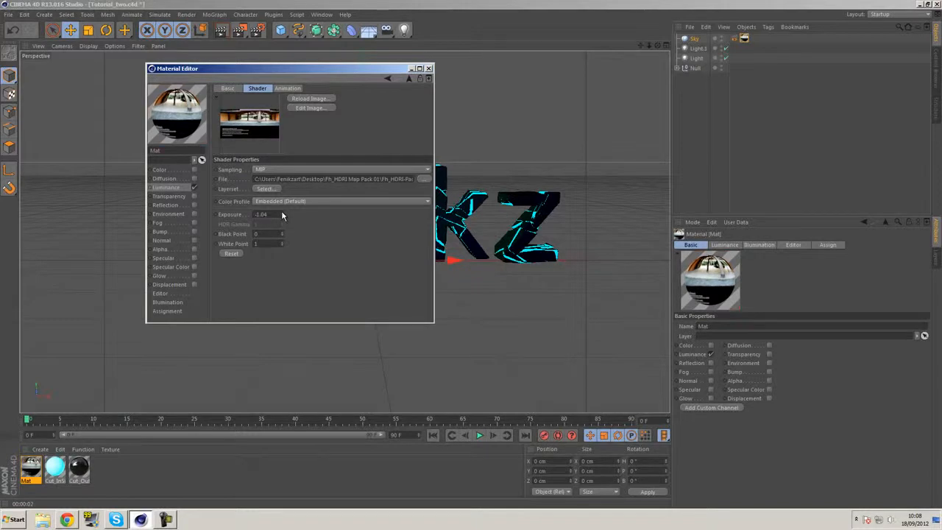
pyautogui.click(429, 68)
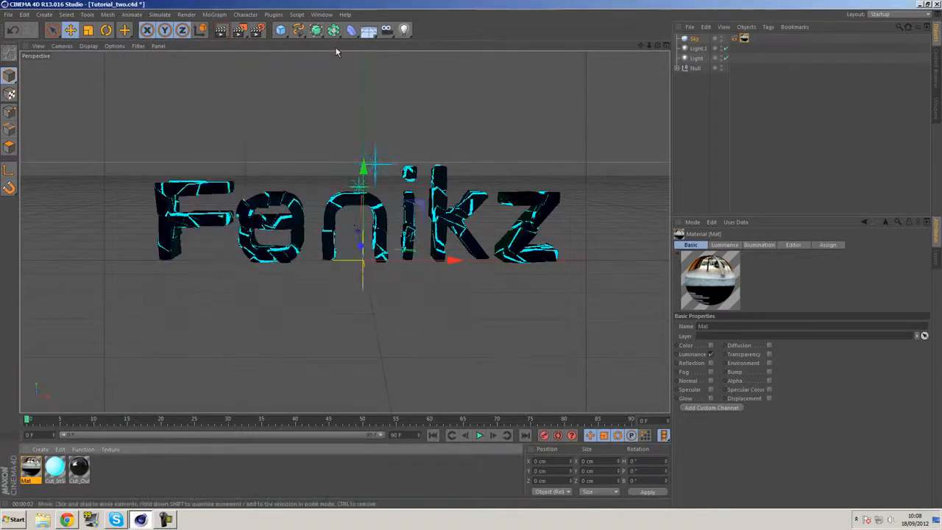
pyautogui.click(221, 30)
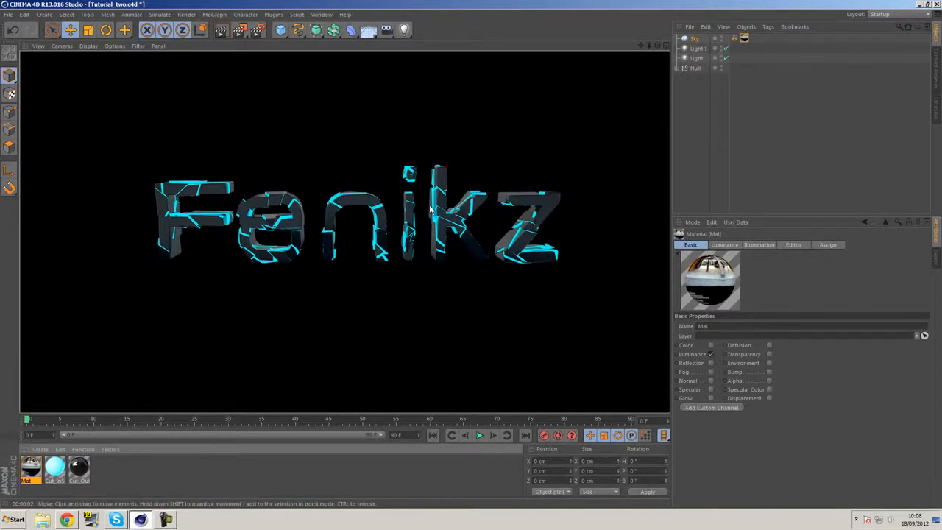
# Add a Camera object, look through it and set its H and P rotation to 0°
pyautogui.click(464, 258)
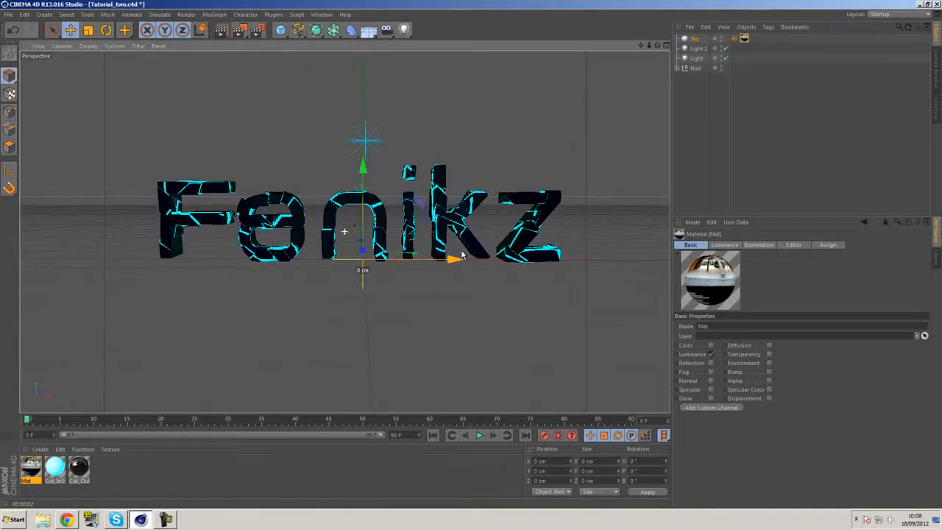
pyautogui.moveTo(386, 29); pyautogui.dragTo(406, 40)
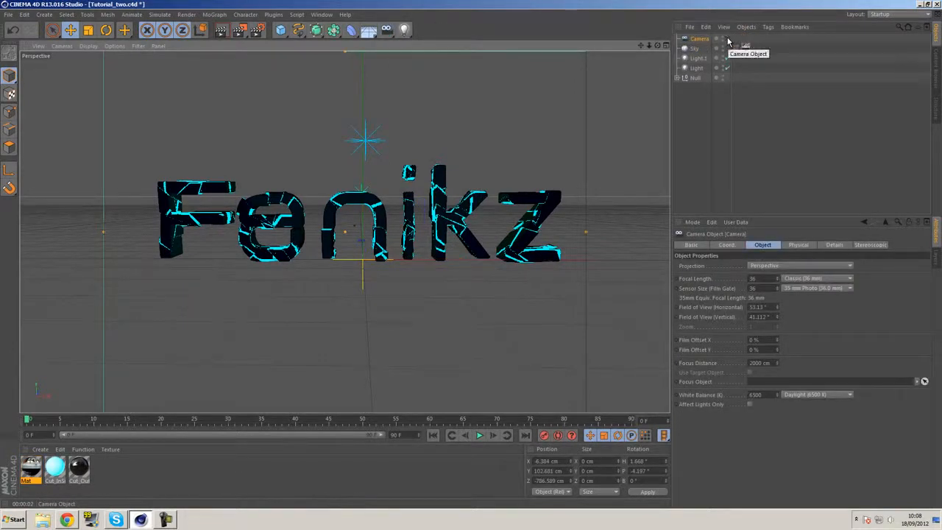
pyautogui.click(727, 41)
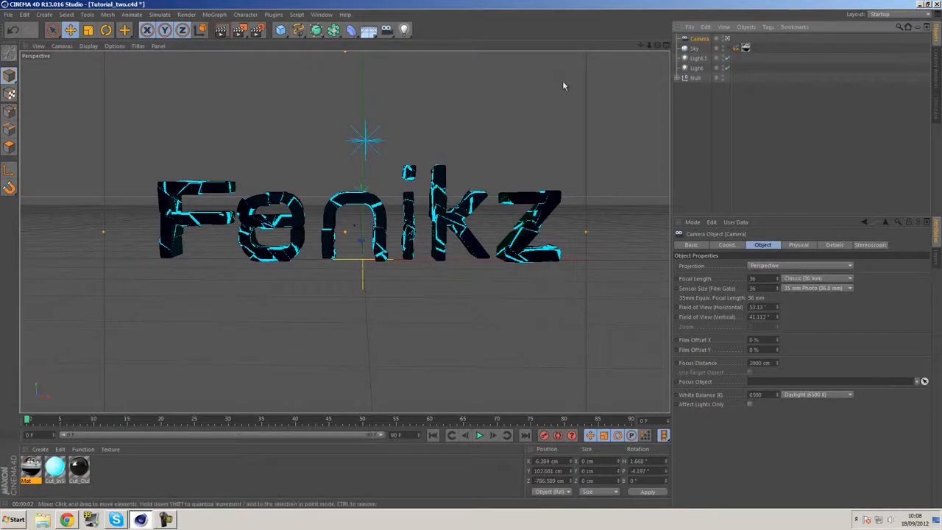
pyautogui.doubleClick(642, 462)
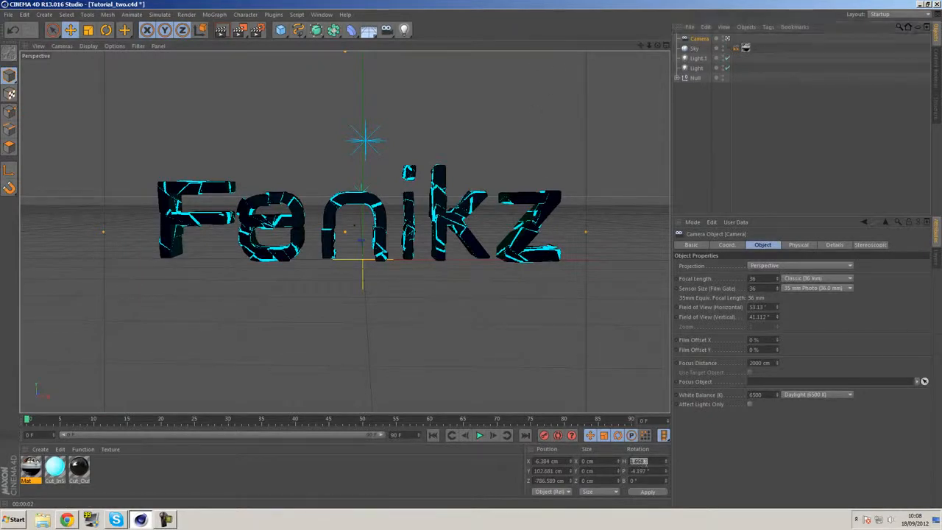
pyautogui.write('0')
pyautogui.doubleClick(649, 472)
pyautogui.write('0')
pyautogui.press('Return')
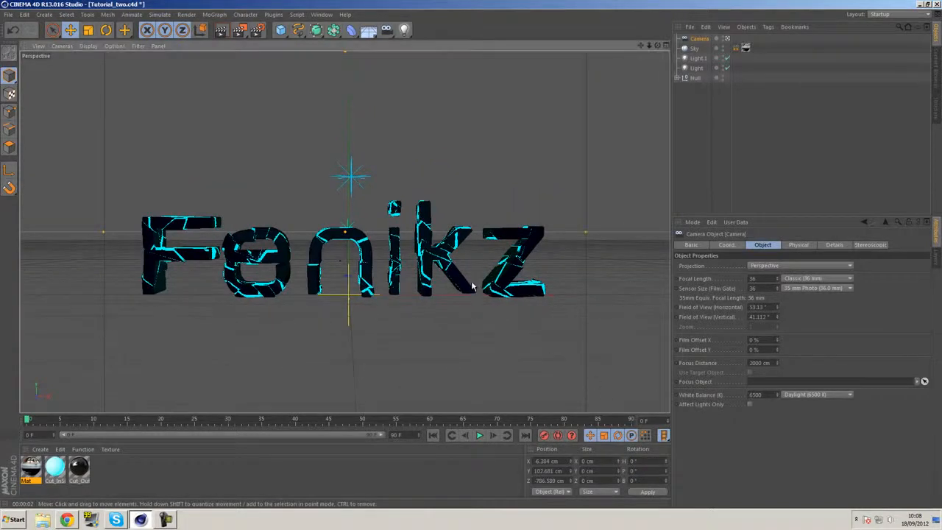
# Move the camera closer and centre it on the text, at about X -6.5, Y 35.8, Z -516.5 cm
pyautogui.moveTo(475, 293); pyautogui.dragTo(477, 256)
pyautogui.scroll(4, 475, 254)
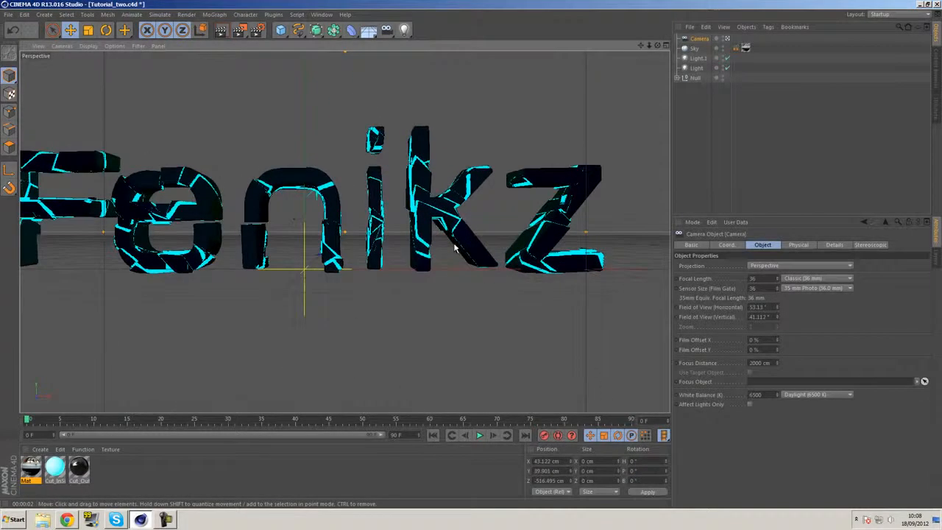
pyautogui.keyDown('alt'); pyautogui.moveTo(470, 245); pyautogui.dragTo(498, 244, button='middle'); pyautogui.keyUp('alt')
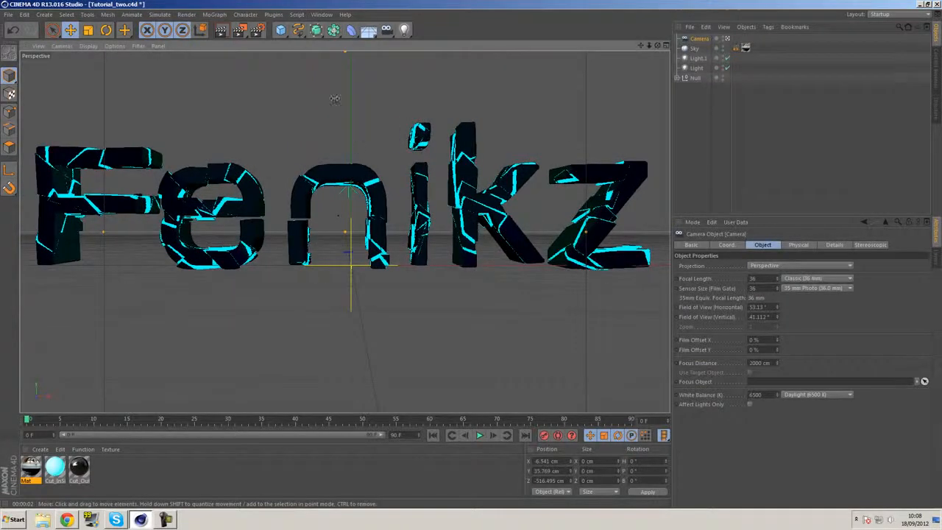
# Set the render output size to 1280 x 720 pixels in the render settings
pyautogui.click(258, 31)
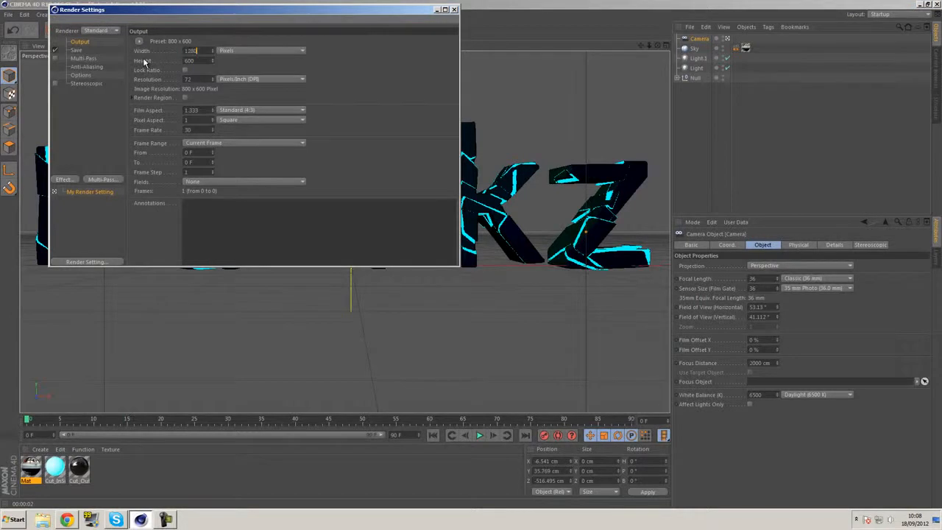
pyautogui.write('1280')
pyautogui.press('Tab')
pyautogui.write('72')
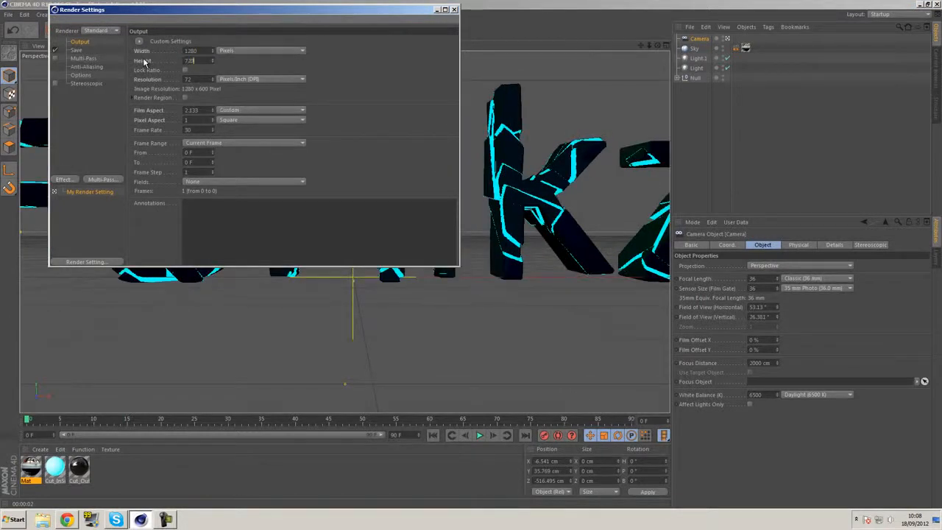
pyautogui.press('Return')
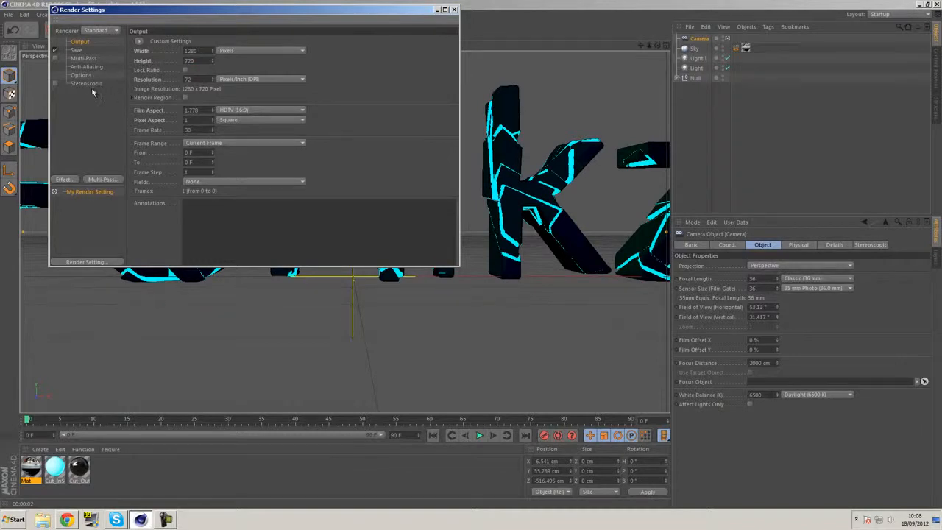
# Add Global Illumination with Stochastic Samples at Low and Record Density at Preview, then close the render settings
pyautogui.click(63, 180)
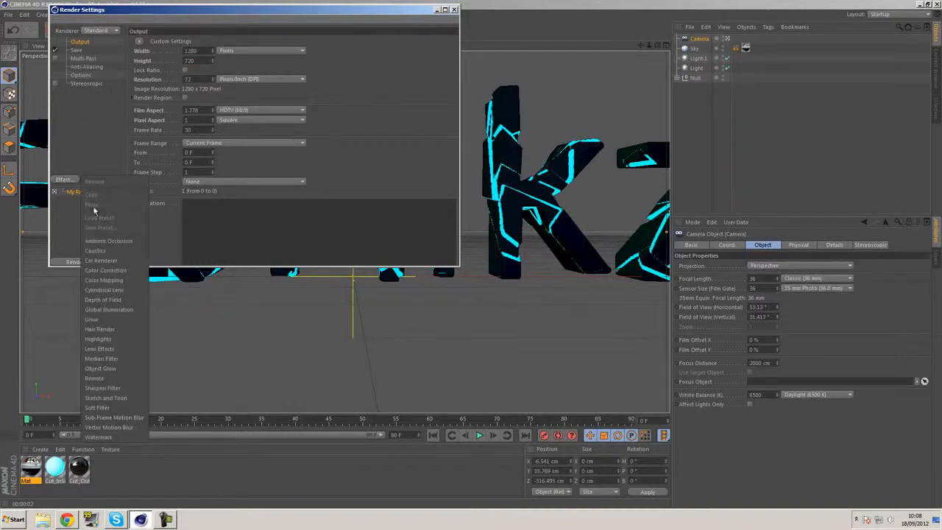
pyautogui.click(118, 309)
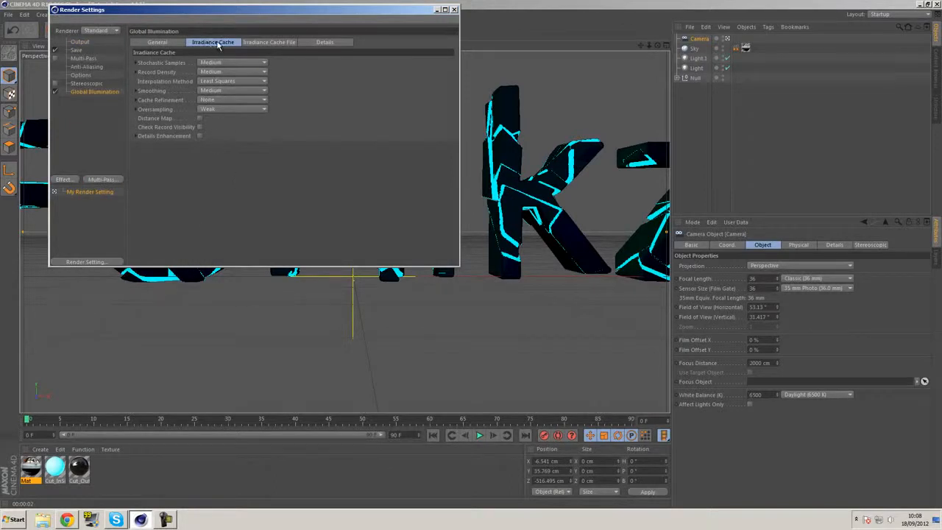
pyautogui.click(207, 65)
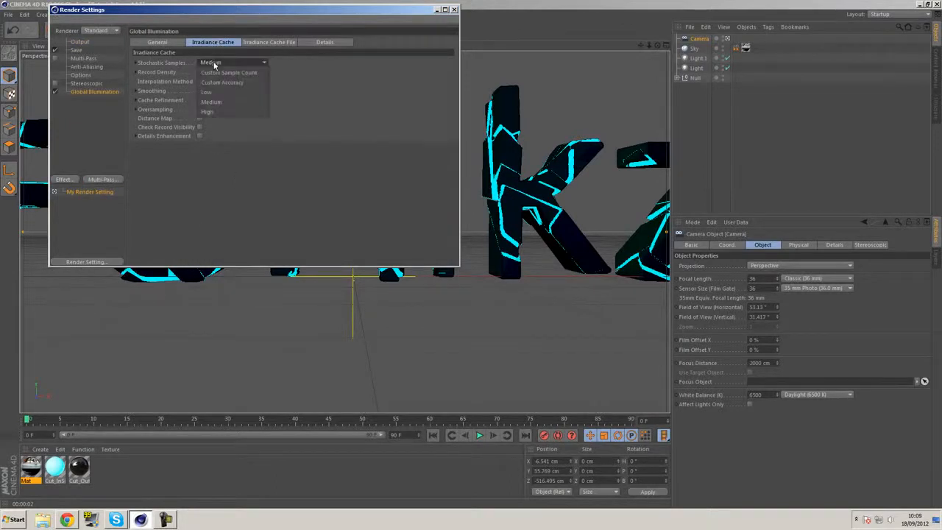
pyautogui.click(212, 83)
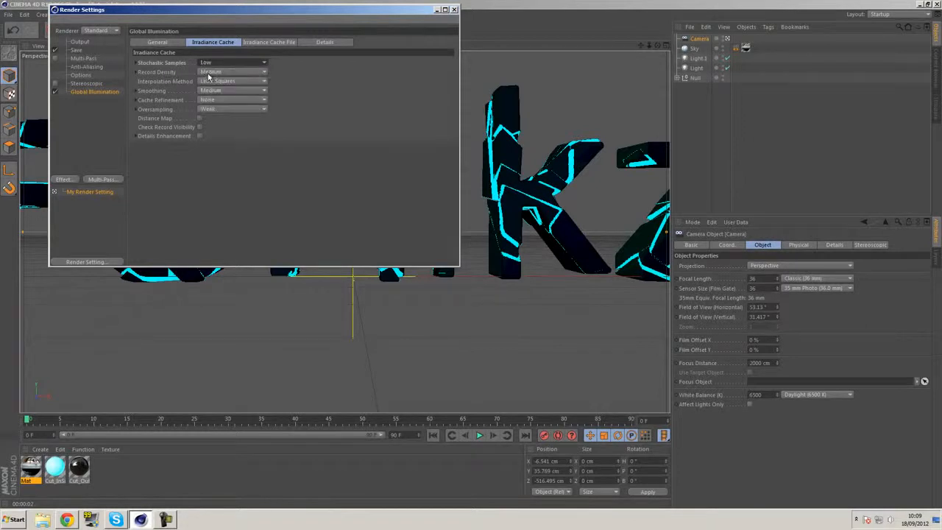
pyautogui.click(211, 73)
pyautogui.click(221, 92)
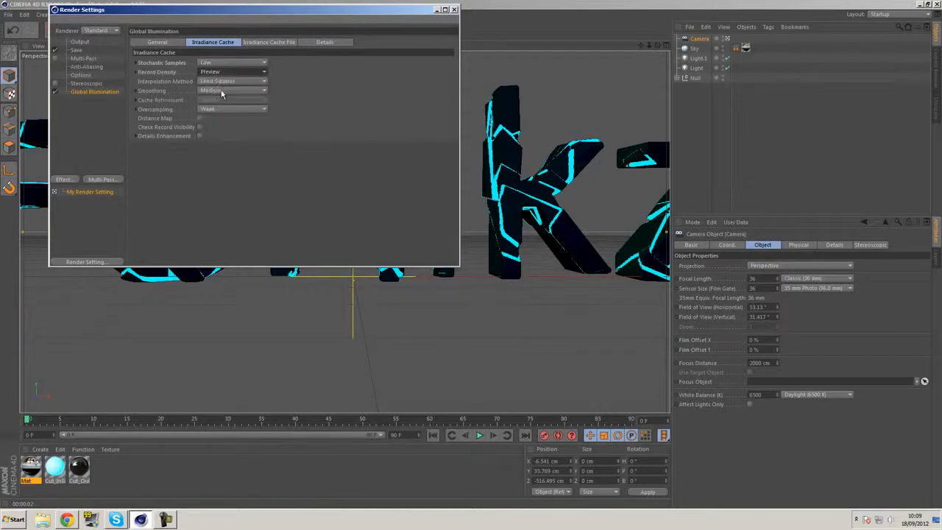
pyautogui.click(454, 10)
# Pull the camera back to about X -6.4, Y 62.9, Z -723.8 cm to frame the whole text and render the view
pyautogui.scroll(-4, 431, 162)
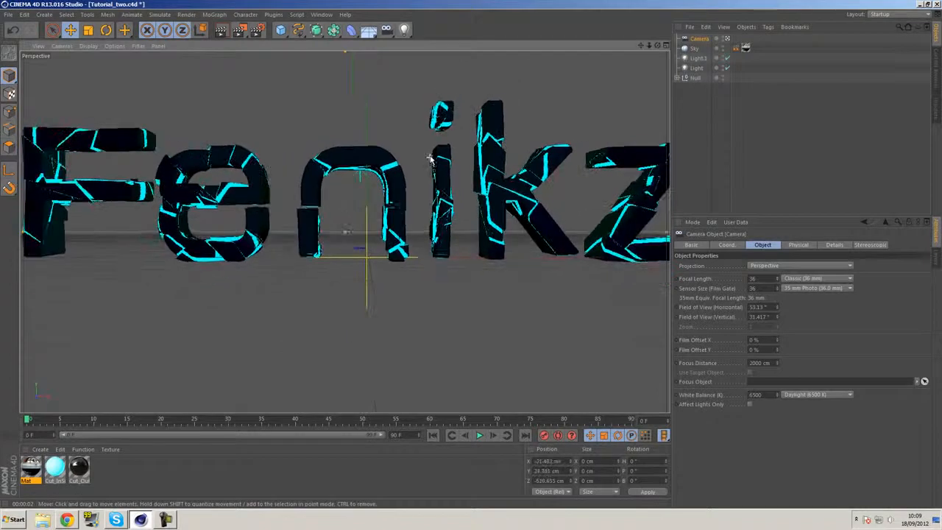
pyautogui.scroll(-2, 391, 173)
pyautogui.keyDown('alt'); pyautogui.moveTo(391, 168); pyautogui.dragTo(379, 177, button='middle'); pyautogui.keyUp('alt')
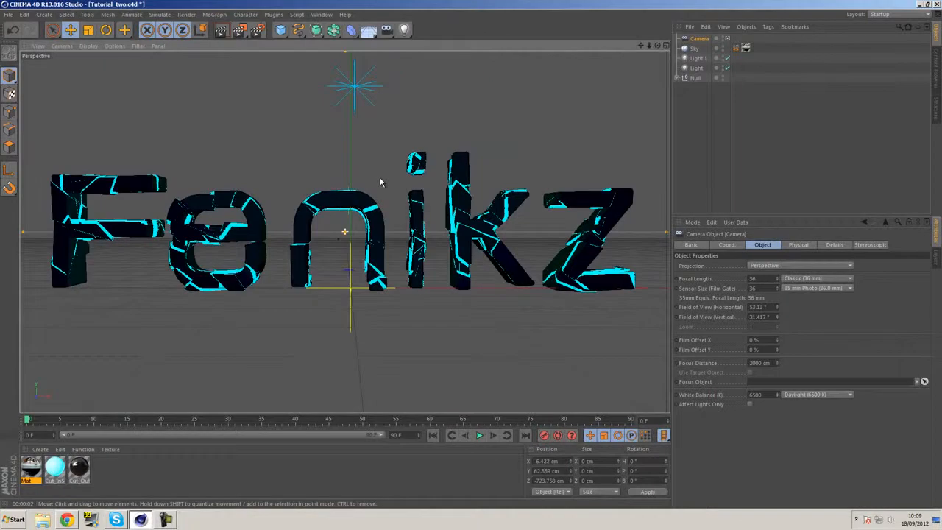
pyautogui.click(221, 31)
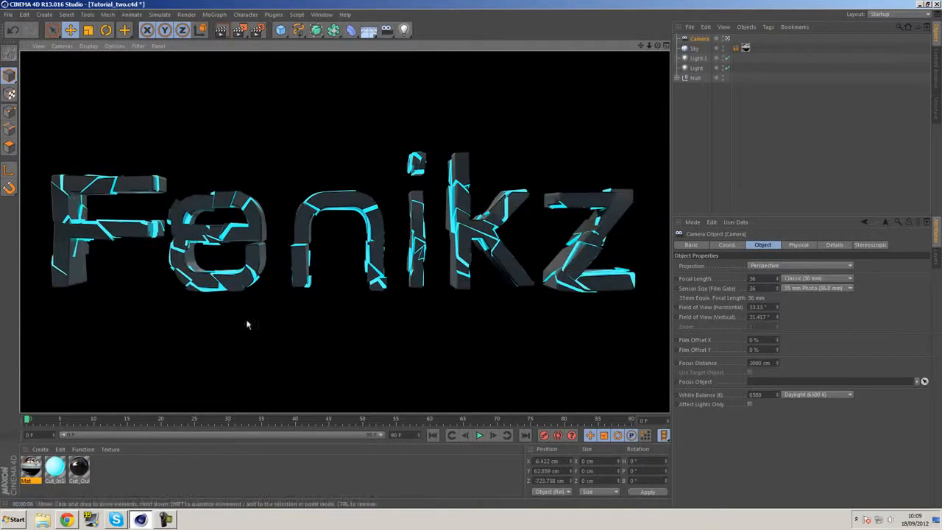
# Raise the intensity of the blue omni Light to 190% and render the view
pyautogui.click(697, 68)
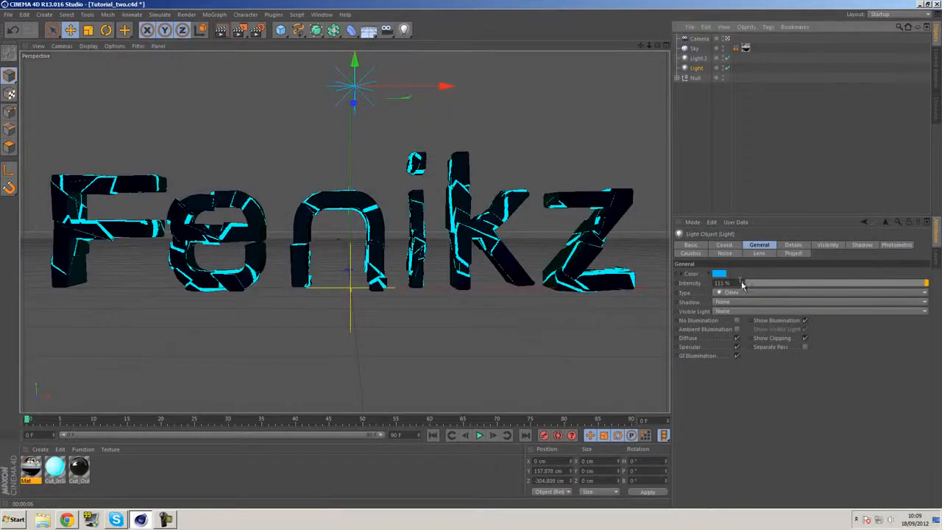
pyautogui.moveTo(743, 282); pyautogui.dragTo(762, 204)
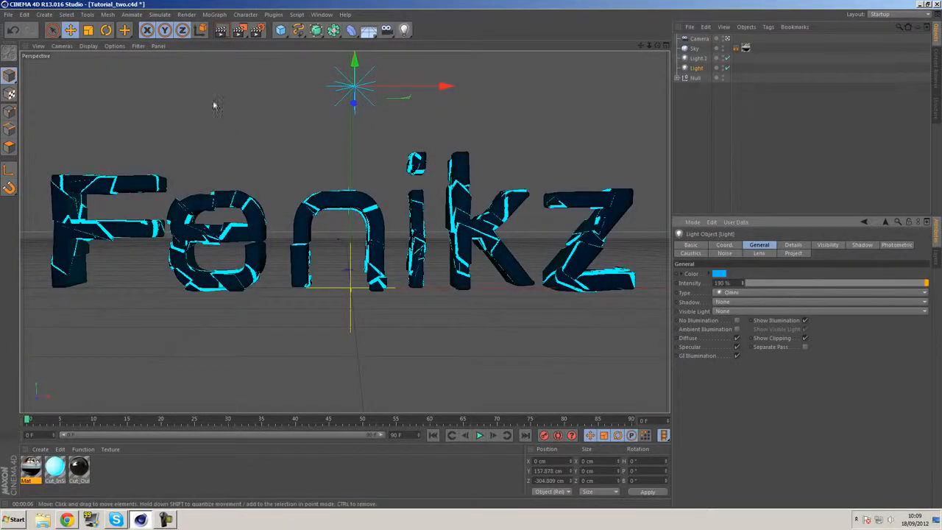
pyautogui.click(221, 33)
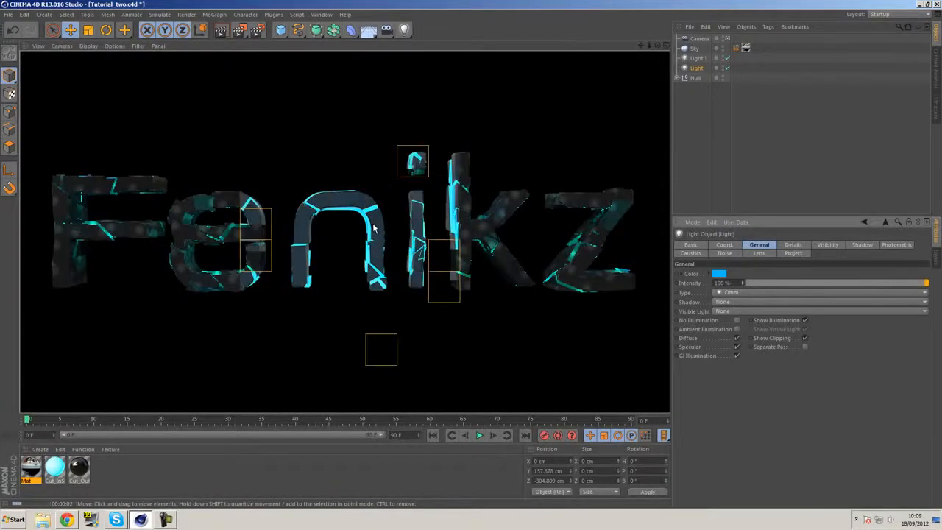
# Set the Cut_OutSide material's reflection brightness to 17% and its mix strength to 13%, and render the view
pyautogui.click(79, 470)
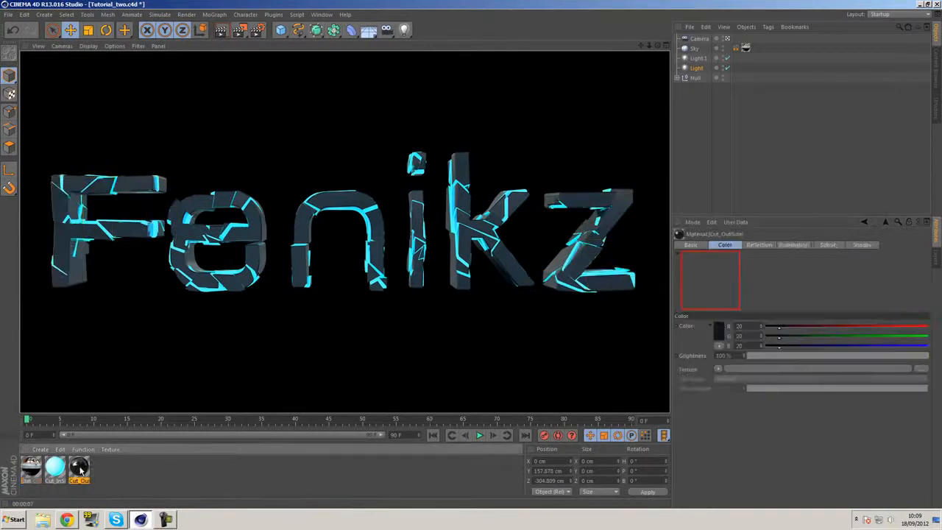
pyautogui.doubleClick(79, 469)
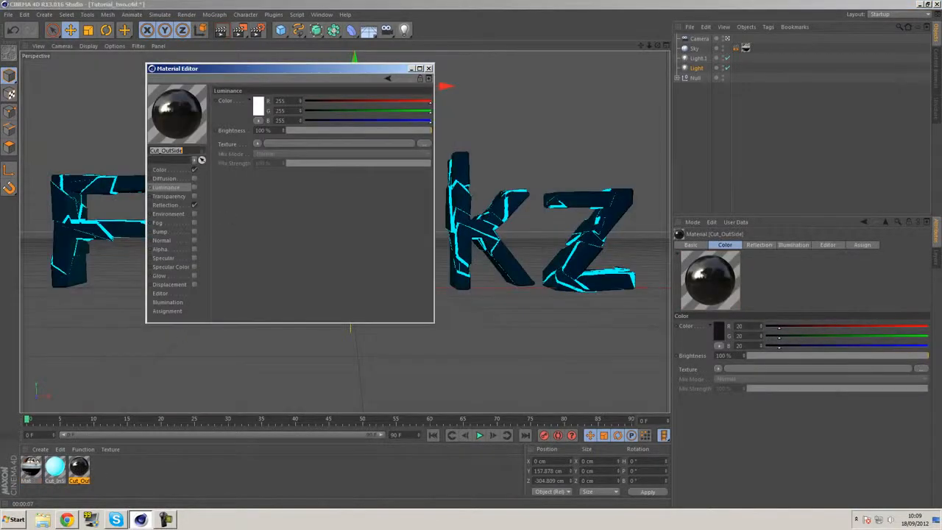
pyautogui.click(181, 206)
pyautogui.click(312, 131)
pyautogui.moveTo(312, 202); pyautogui.dragTo(305, 202)
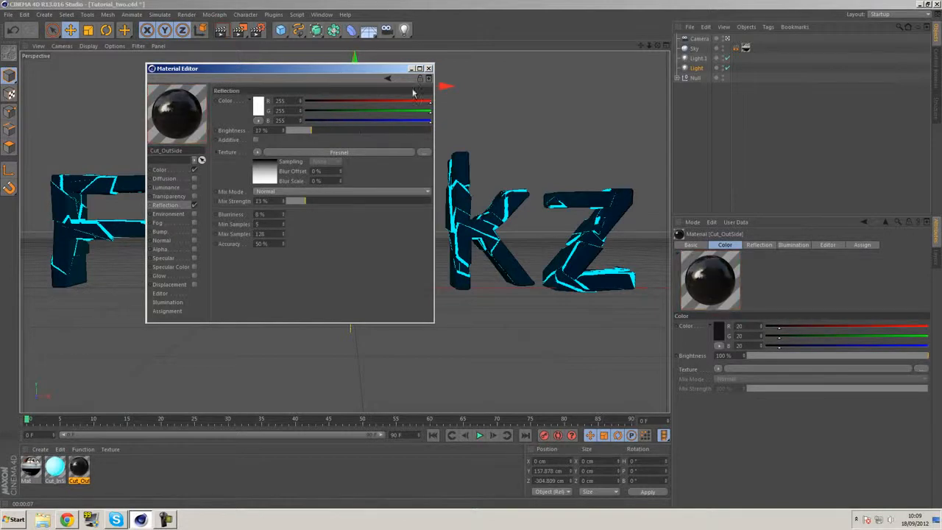
pyautogui.click(429, 69)
pyautogui.click(222, 31)
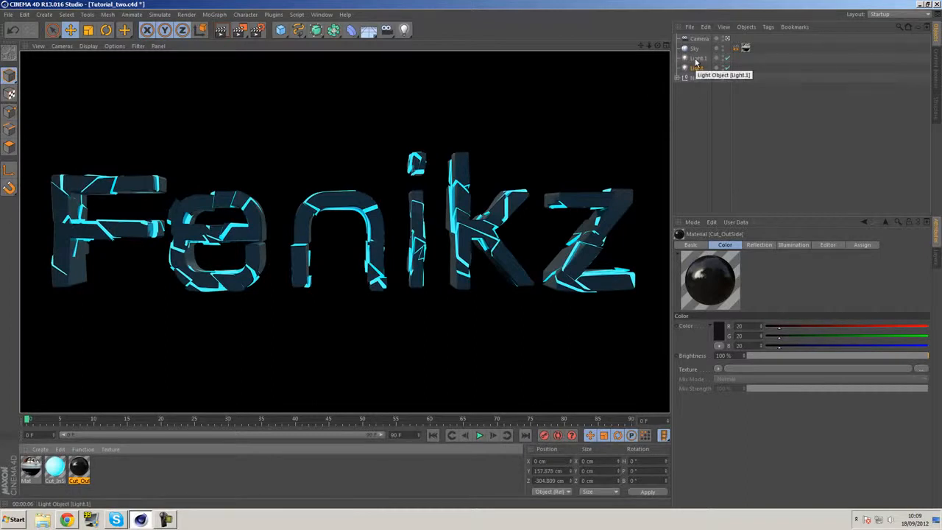
# Add the Ambient Occlusion effect in the render settings and render the view
pyautogui.click(257, 29)
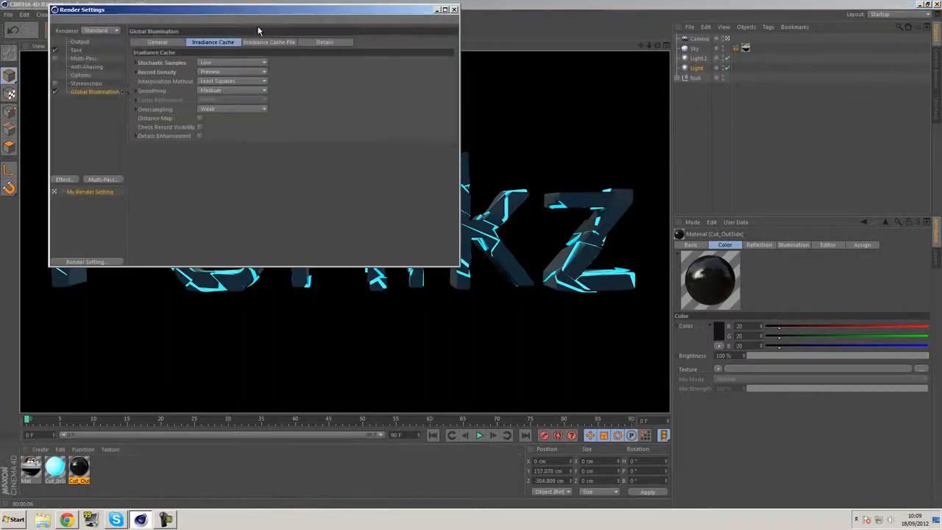
pyautogui.click(64, 179)
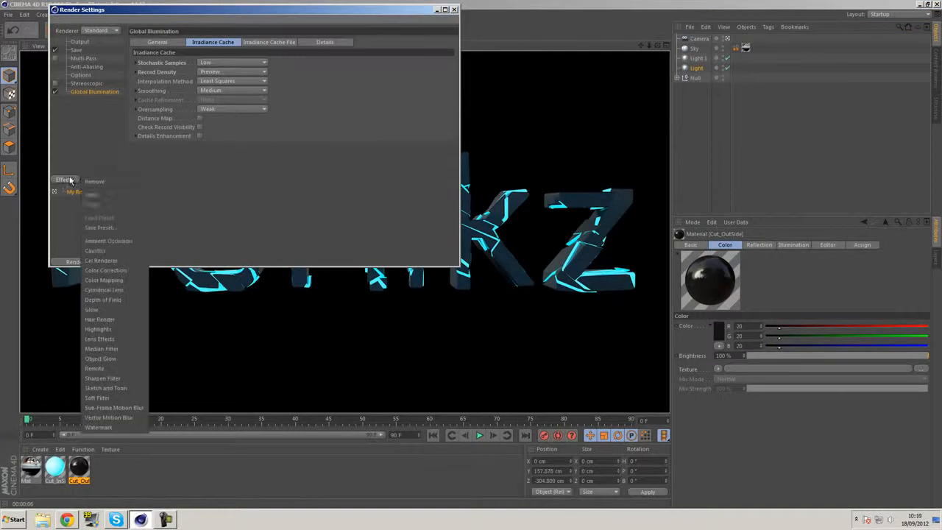
pyautogui.click(118, 241)
pyautogui.click(455, 10)
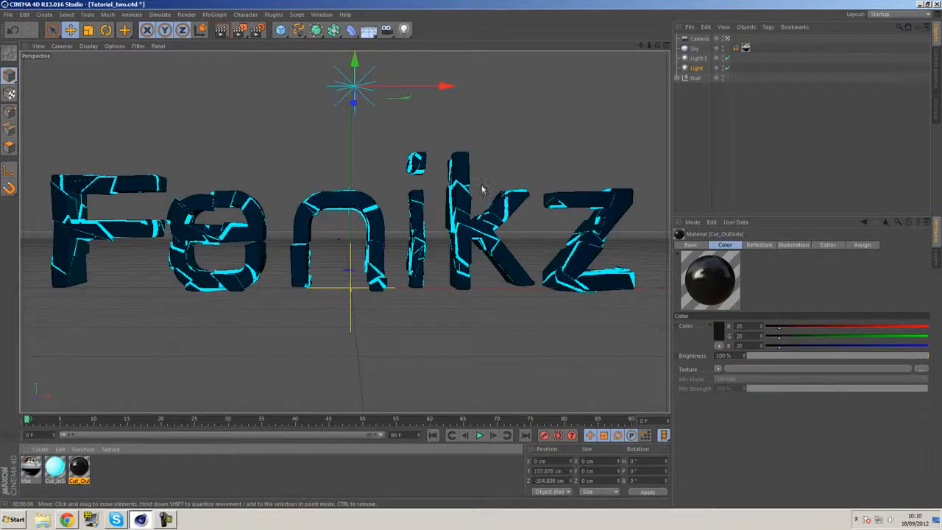
pyautogui.click(220, 30)
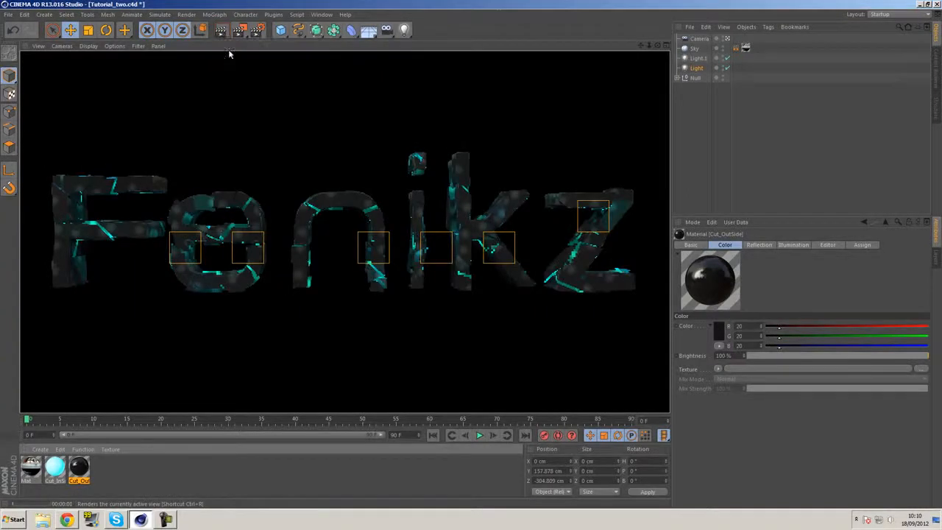
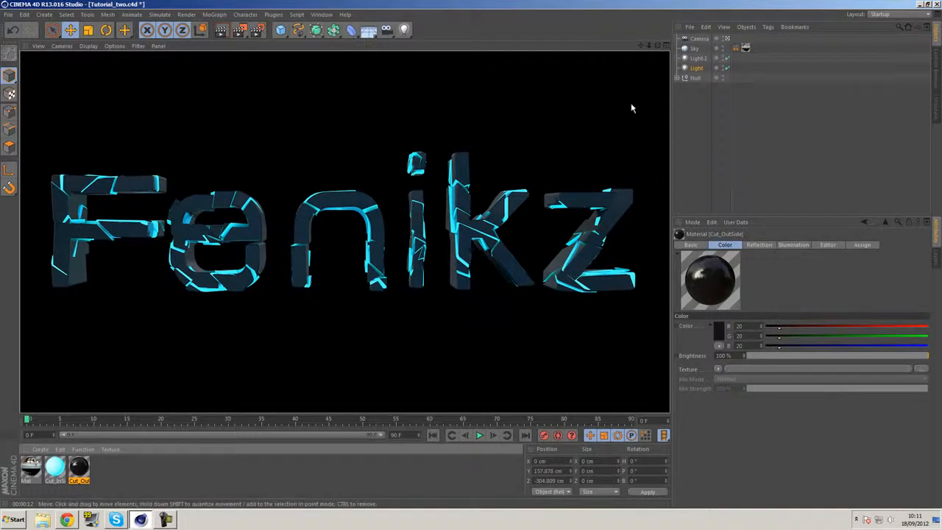
# Set the Global Illumination diffuse depth to 2 in the render settings
pyautogui.keyDown('alt'); pyautogui.moveTo(519, 232); pyautogui.dragTo(517, 217, button='middle'); pyautogui.keyUp('alt')
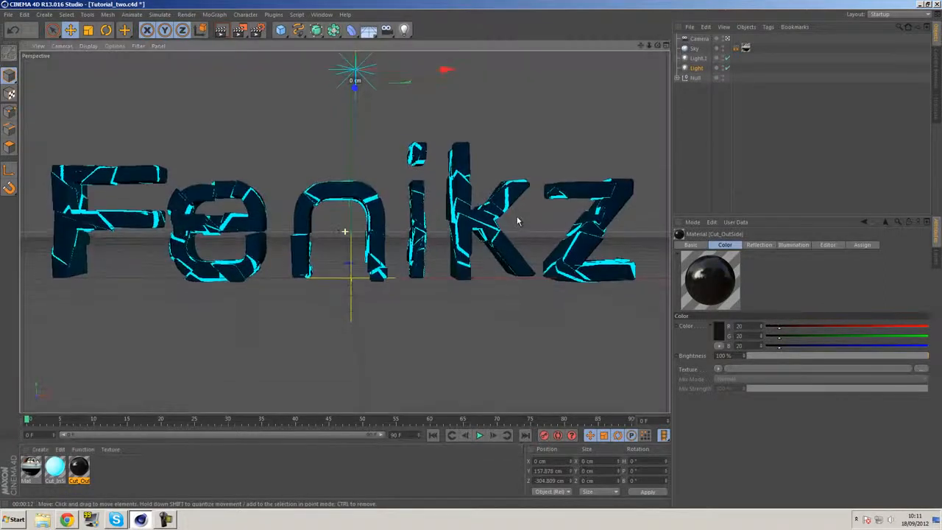
pyautogui.click(258, 30)
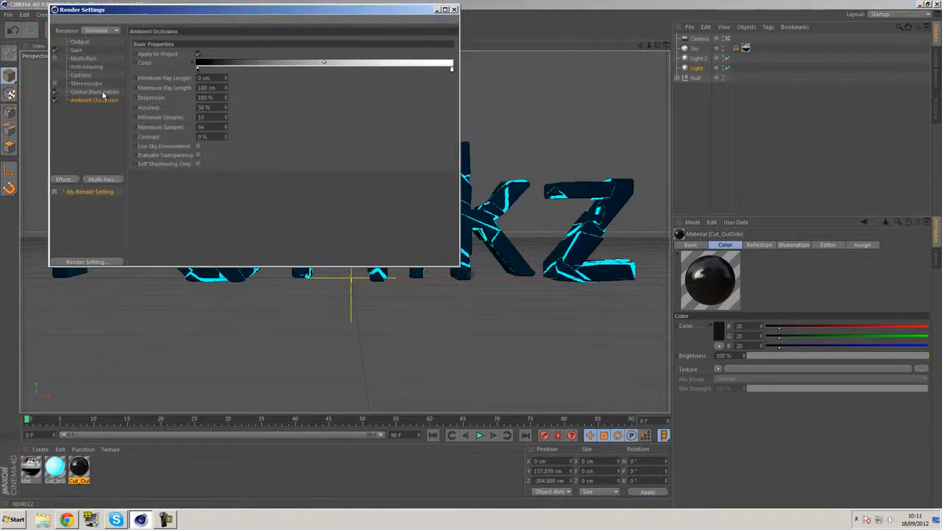
pyautogui.click(101, 93)
pyautogui.click(170, 44)
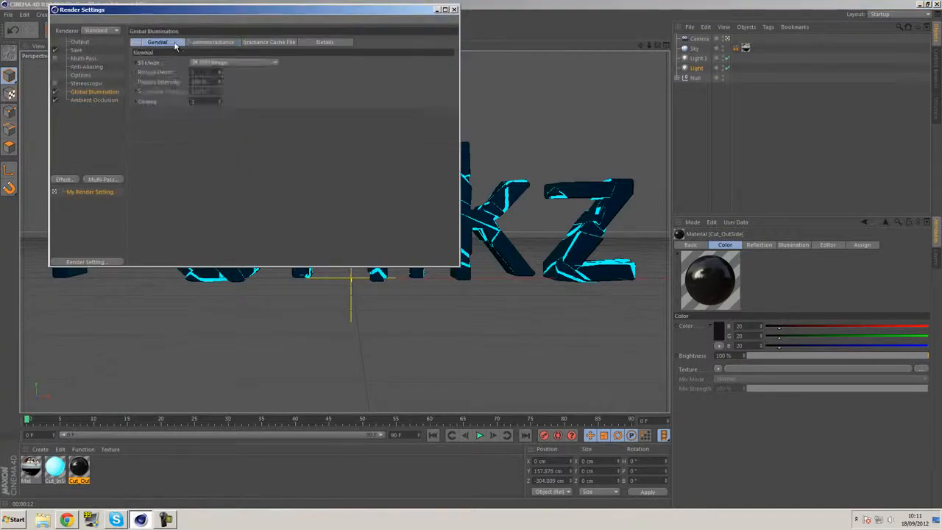
pyautogui.click(219, 72)
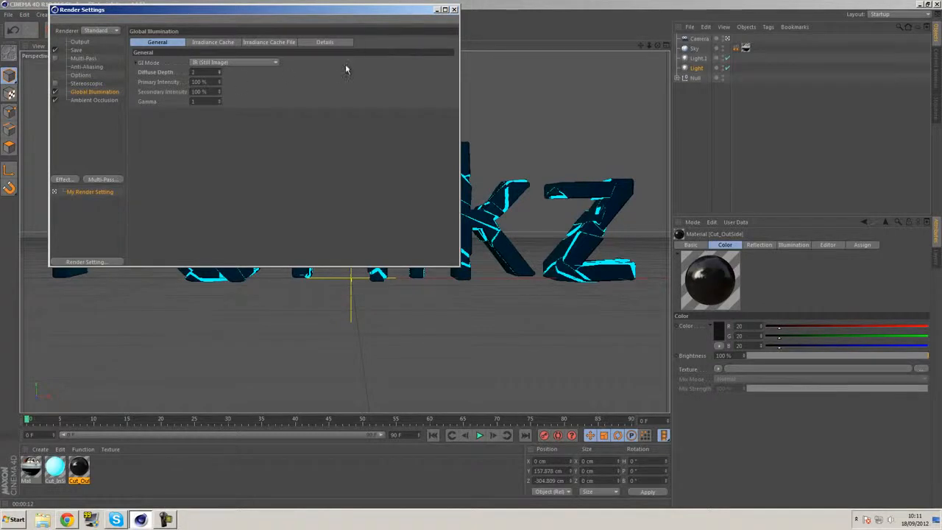
pyautogui.click(455, 10)
# Render the scene to the Picture Viewer and alternate between the Tutorial_PreRun and Tutorial_two renders in an A/B comparison
pyautogui.click(250, 30)
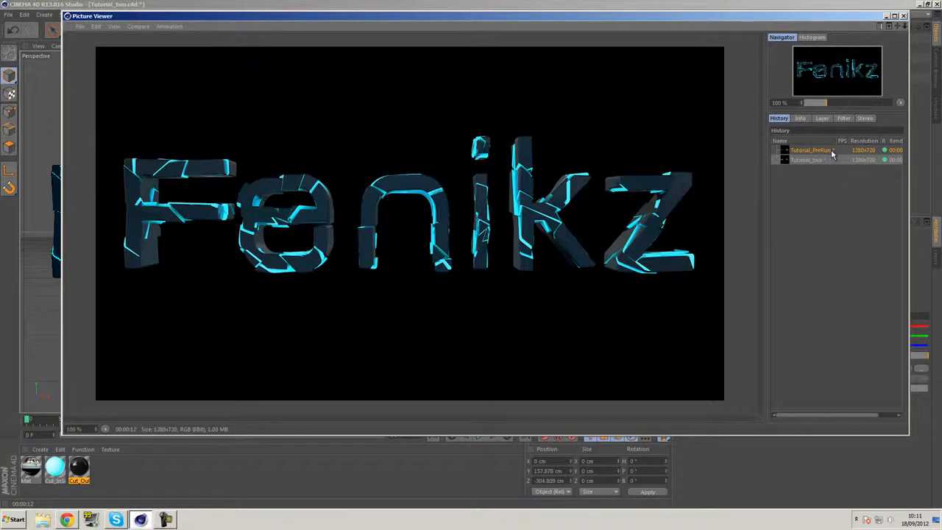
pyautogui.click(832, 151)
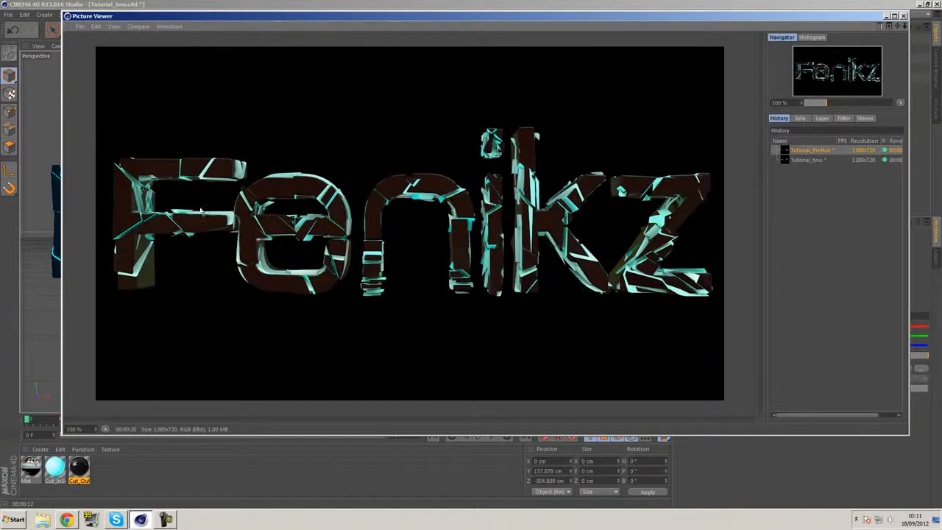
pyautogui.press('Down')
pyautogui.press('Up')
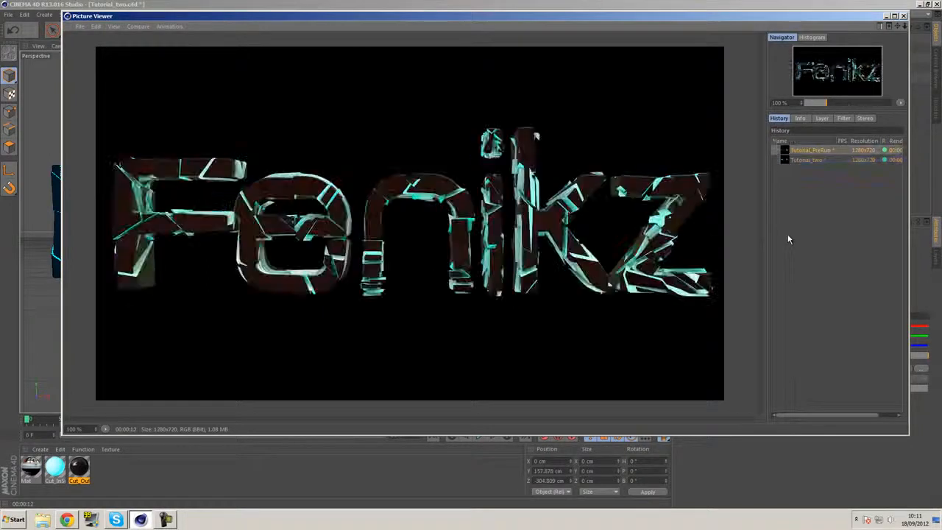
pyautogui.click(834, 160)
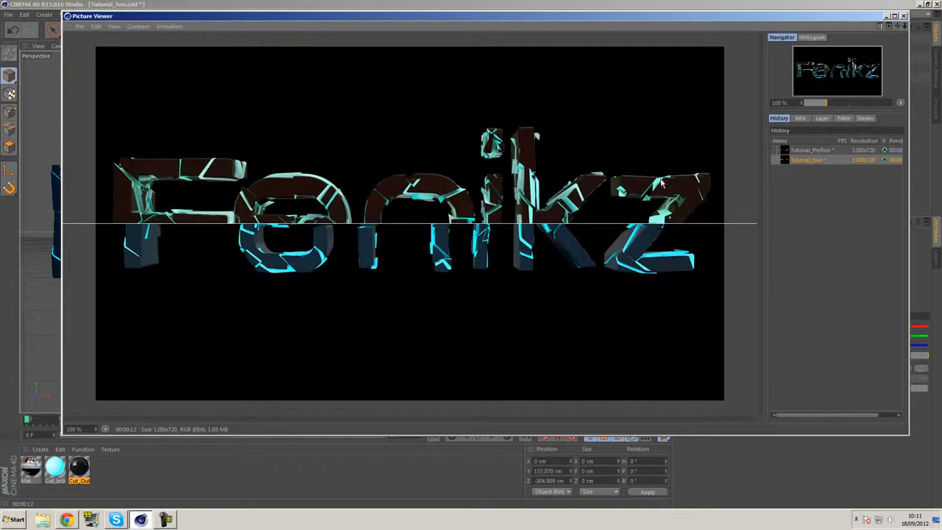
# View the difference between the Tutorial_PreRun and Tutorial_two renders, and return to the split comparison
pyautogui.click(134, 27)
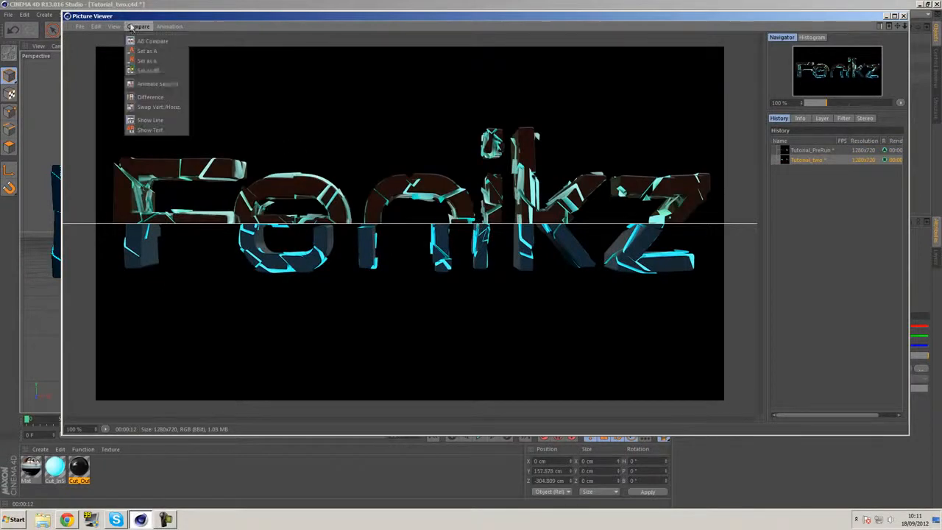
pyautogui.click(171, 98)
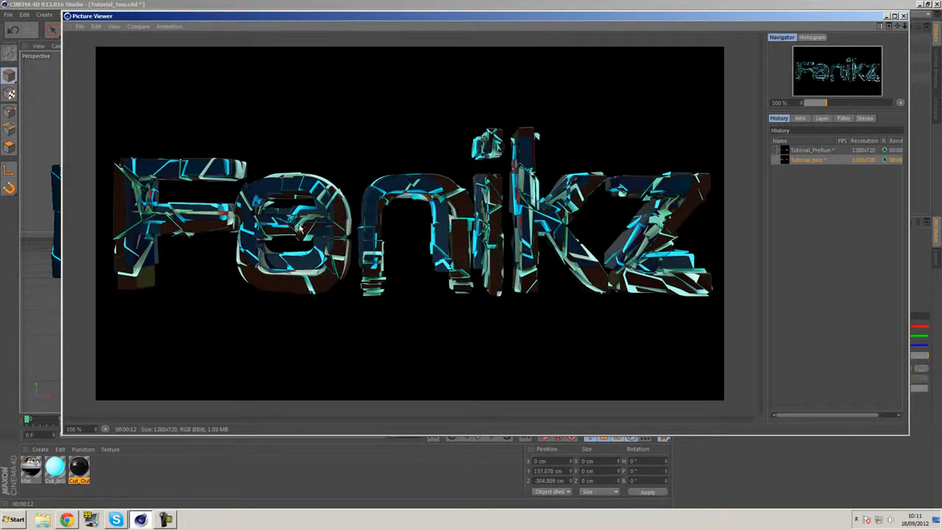
pyautogui.click(136, 26)
pyautogui.click(157, 107)
# Switch the render comparison to a vertical split, sweep the dividing line across the first letters, and close the Picture Viewer
pyautogui.click(136, 26)
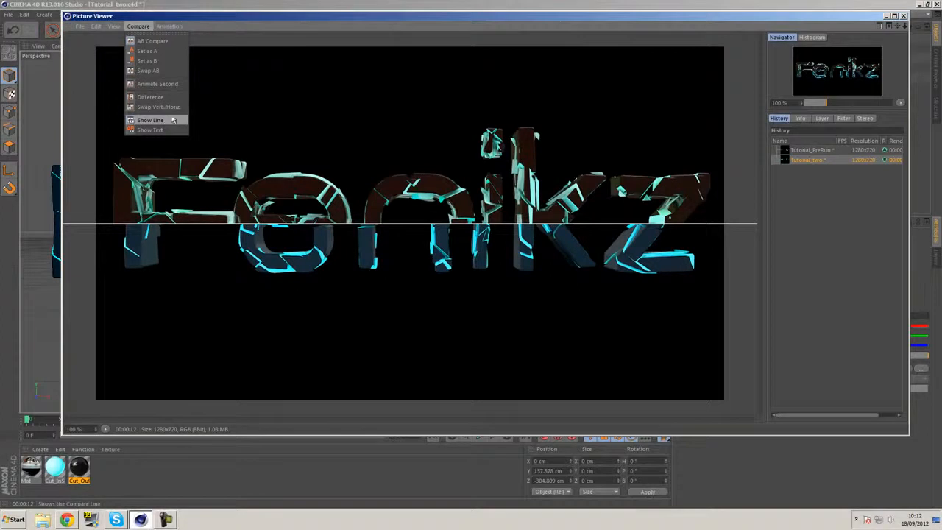
pyautogui.click(171, 108)
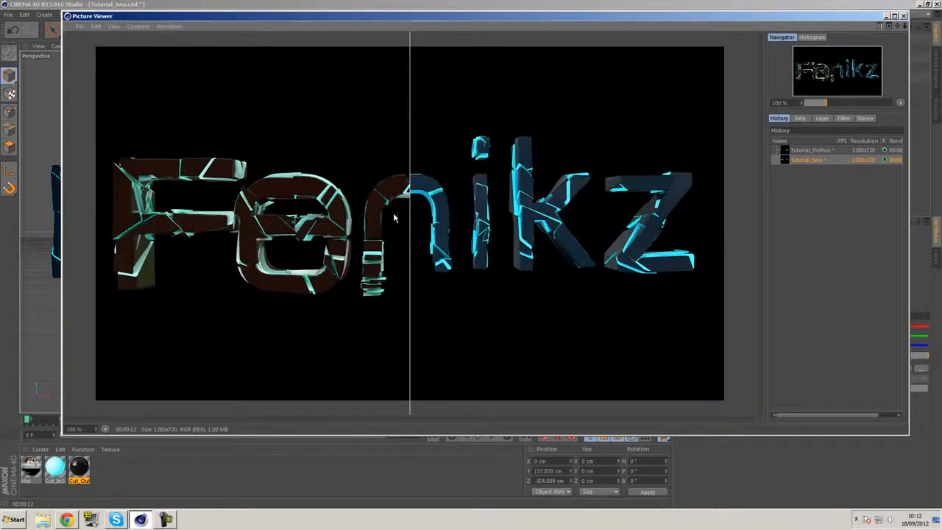
pyautogui.moveTo(409, 214); pyautogui.dragTo(239, 88)
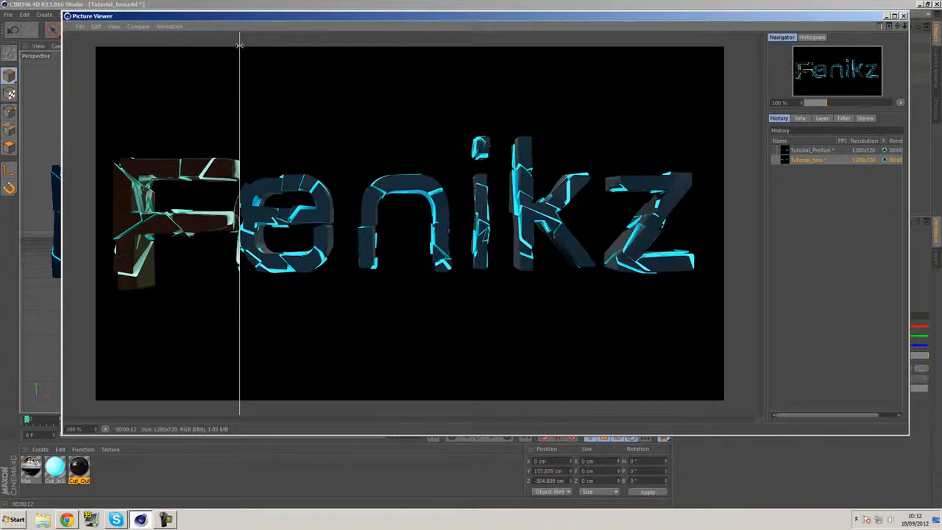
pyautogui.moveTo(239, 56); pyautogui.dragTo(159, 132)
pyautogui.moveTo(159, 131); pyautogui.dragTo(240, 132)
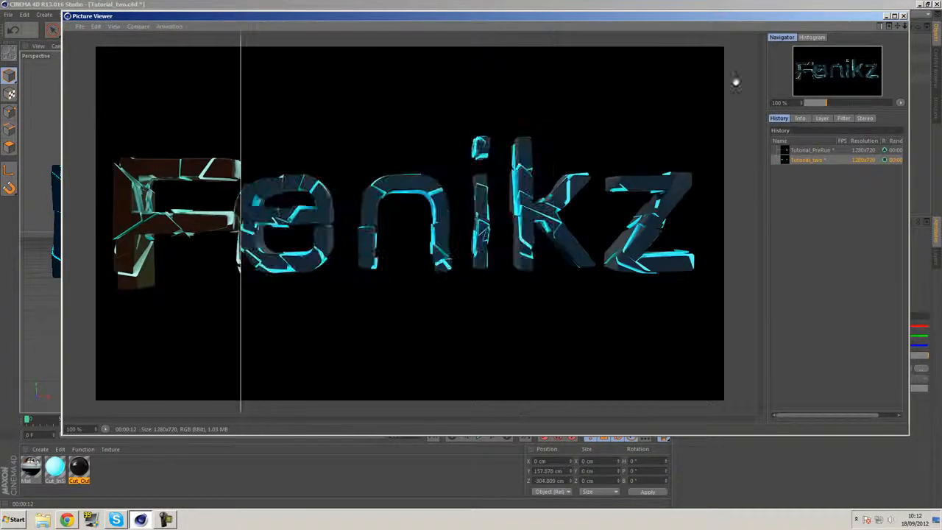
pyautogui.click(904, 16)
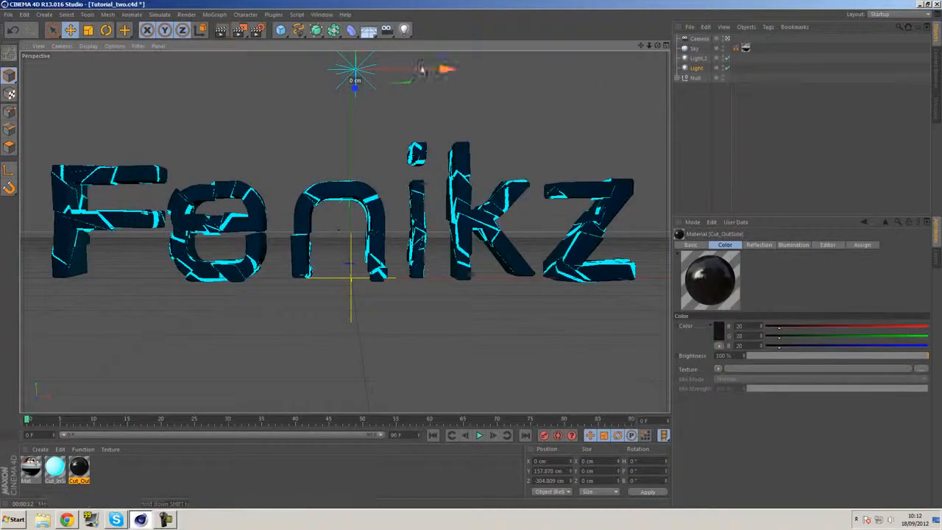
pyautogui.keyDown('alt'); pyautogui.moveTo(428, 129); pyautogui.dragTo(429, 134, button='middle'); pyautogui.keyUp('alt')
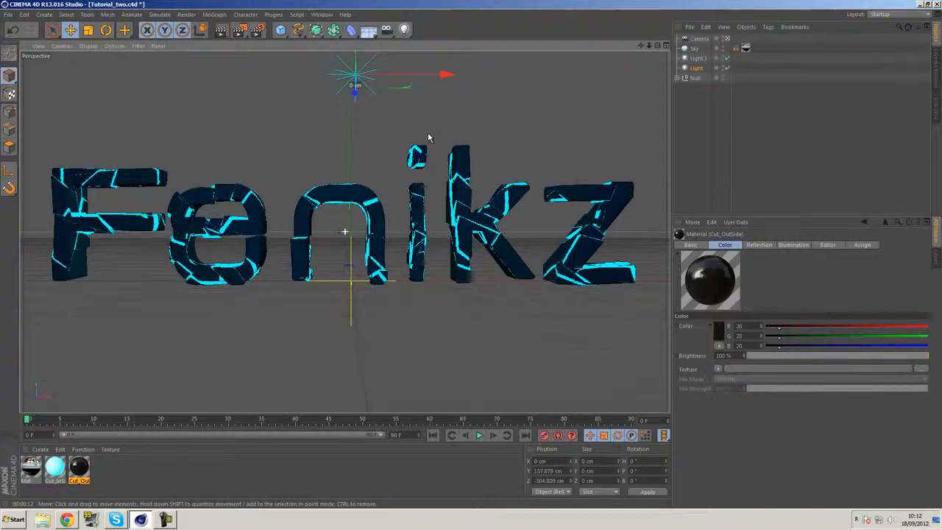